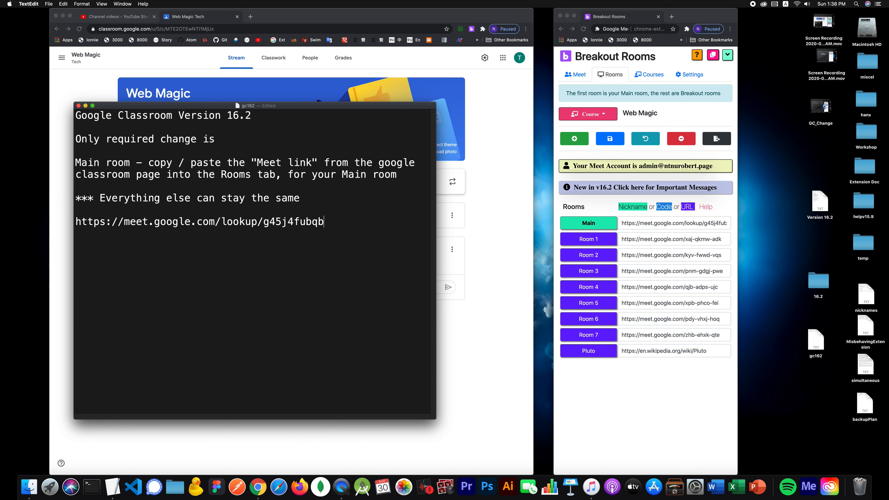
pyautogui.moveTo(317, 106); pyautogui.dragTo(342, 166)
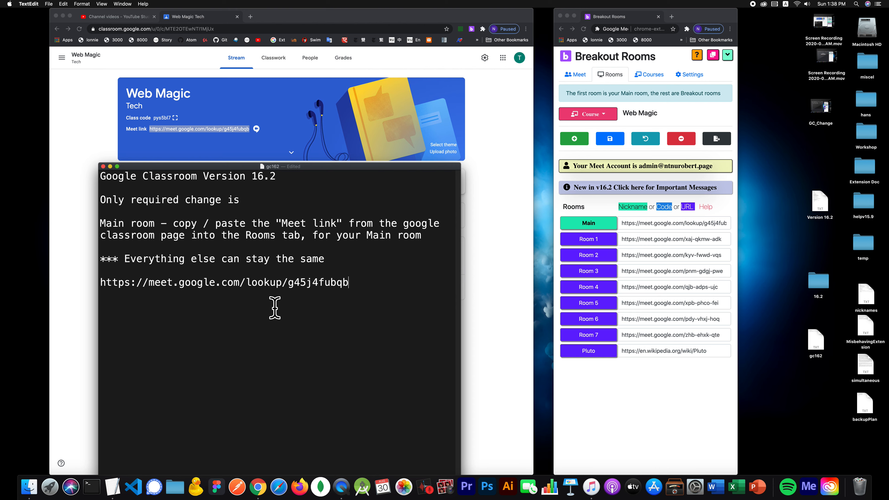
pyautogui.doubleClick(309, 284)
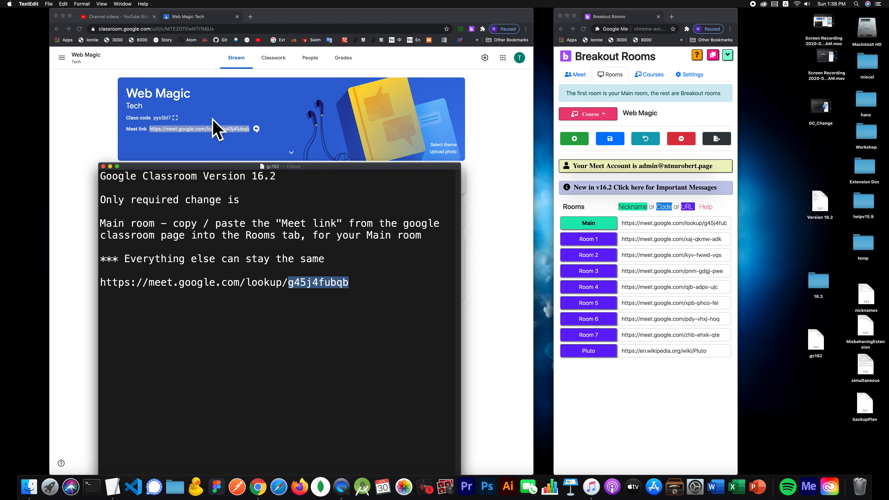
pyautogui.moveTo(329, 167); pyautogui.dragTo(301, 193)
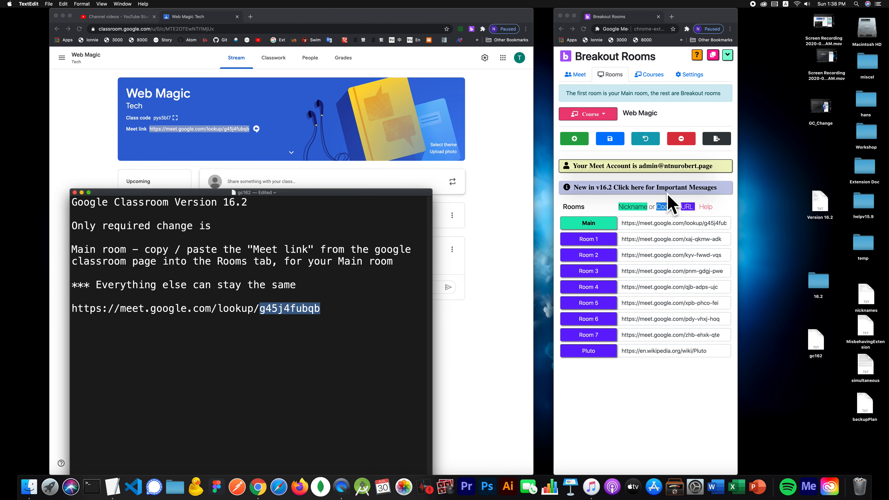
pyautogui.click(637, 385)
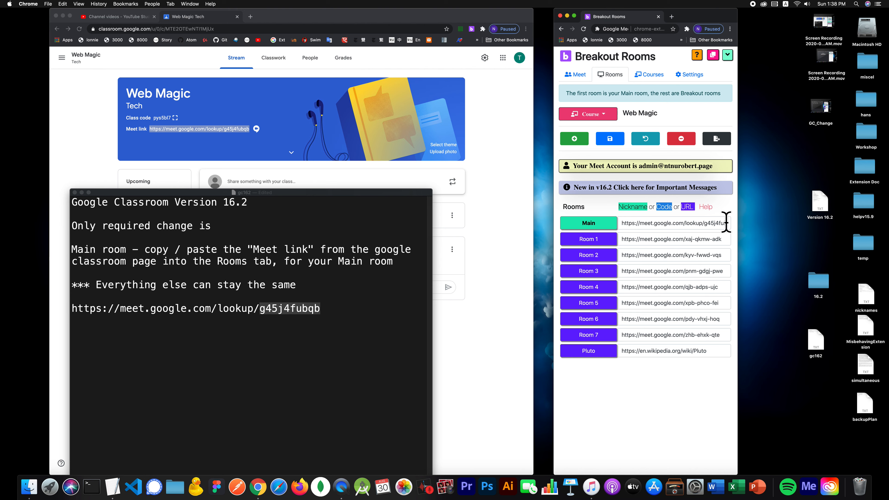
pyautogui.click(244, 324)
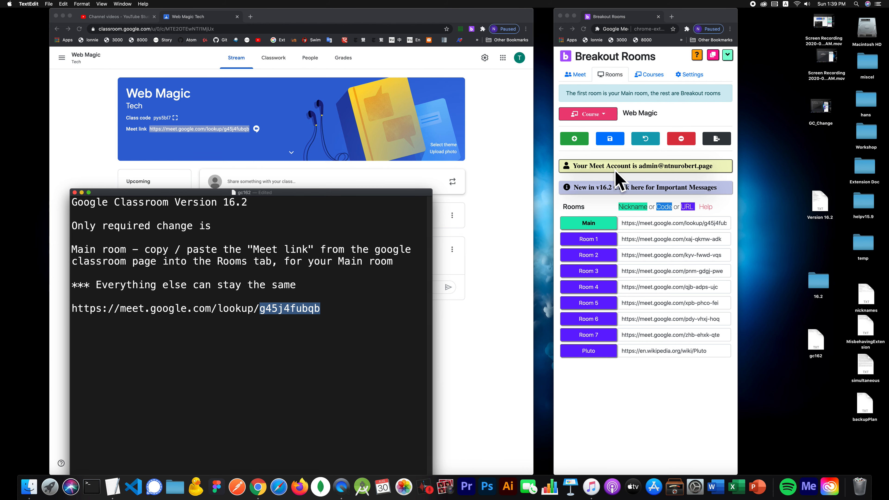
# - Expand the v16.2 Important Messages in Breakout Rooms and read through them
pyautogui.click(616, 196)
pyautogui.click(615, 199)
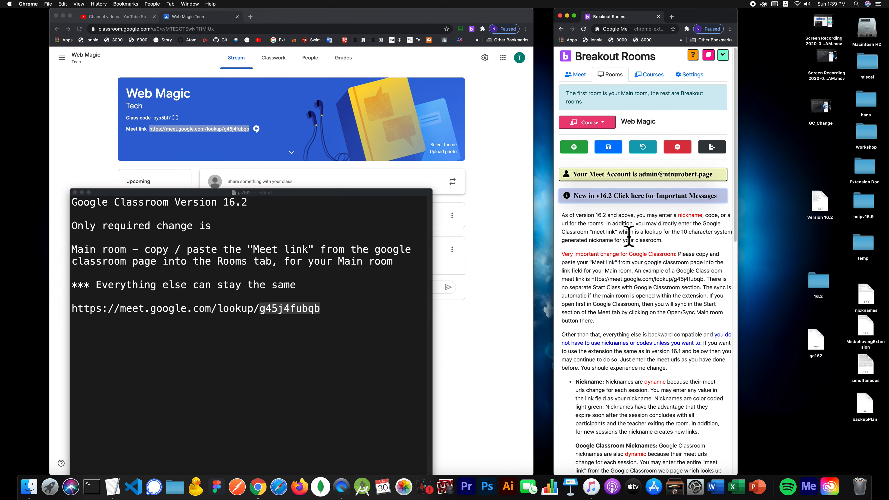
pyautogui.scroll(-3, 627, 235)
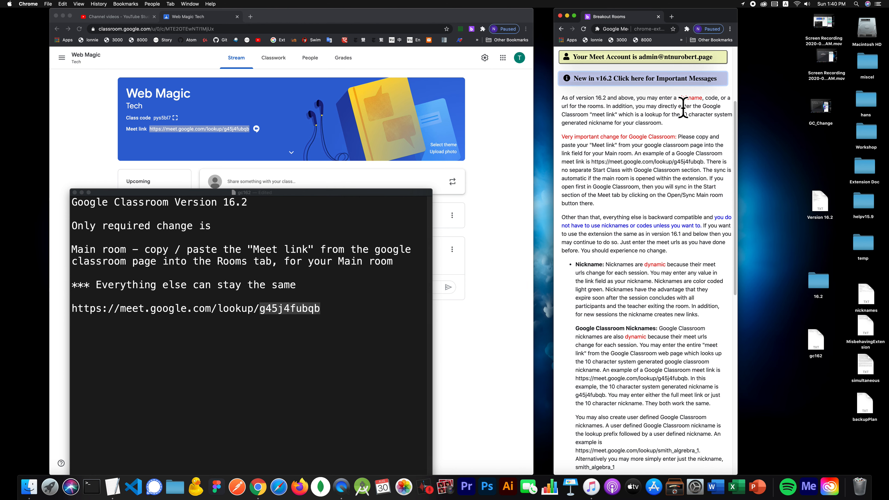
pyautogui.scroll(-2, 610, 195)
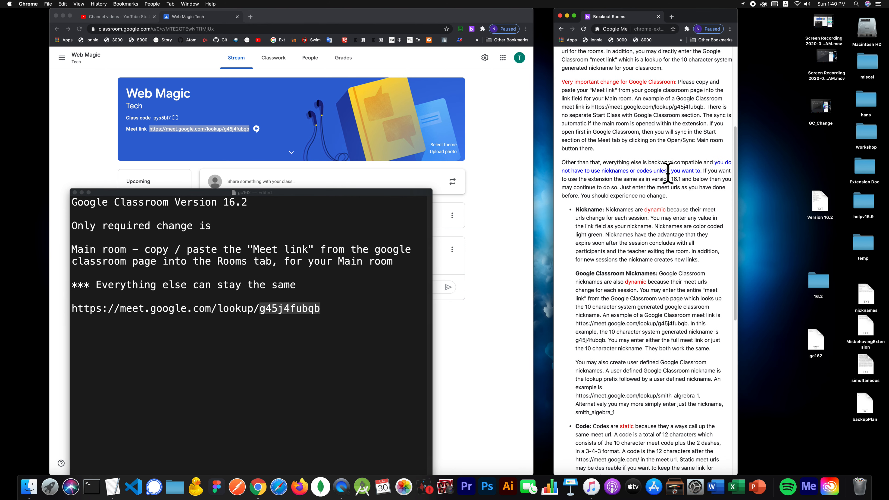
pyautogui.scroll(-1, 652, 193)
pyautogui.scroll(-2, 652, 192)
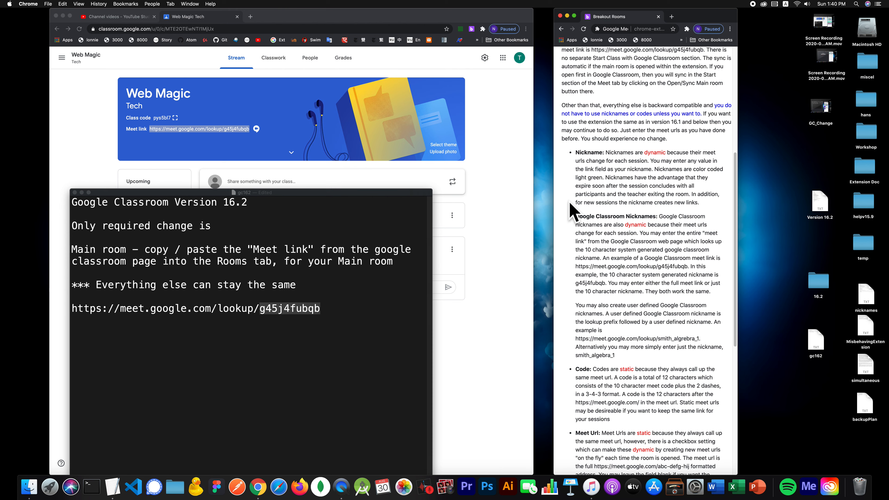
pyautogui.scroll(-3, 573, 211)
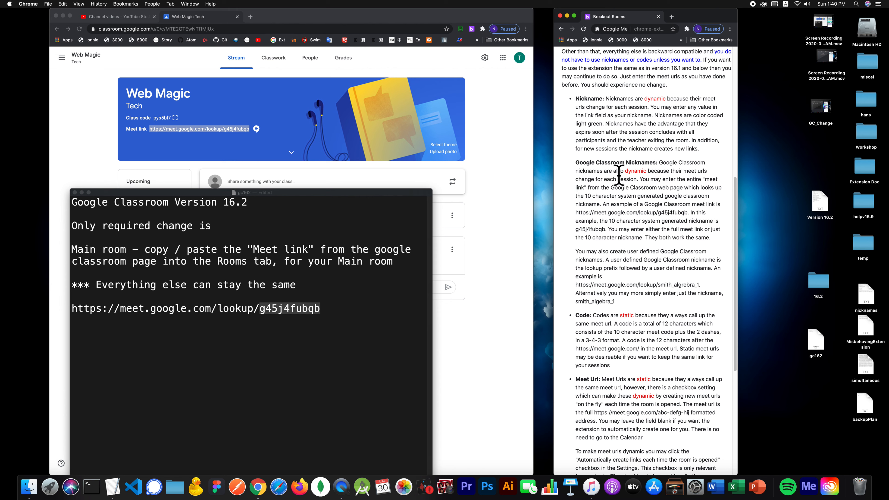
# - Scroll through the TextEdit notes to review the classroom's Meet link
pyautogui.click(298, 316)
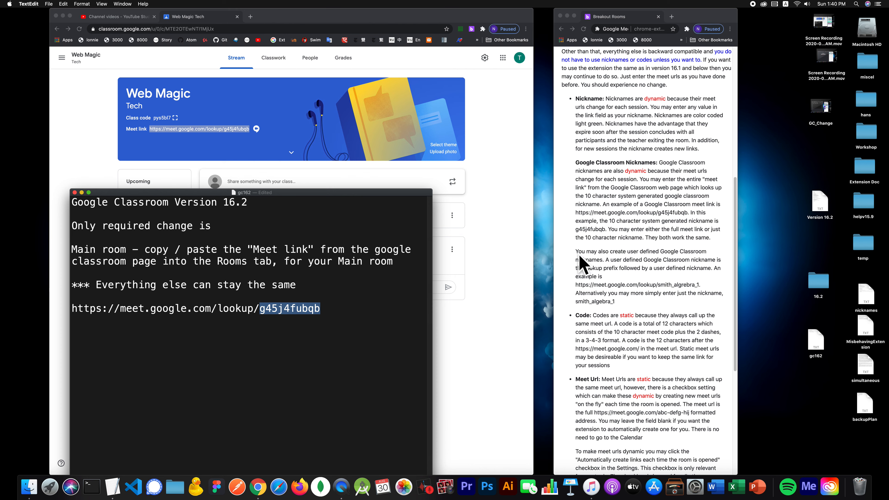
pyautogui.scroll(-10, 628, 265)
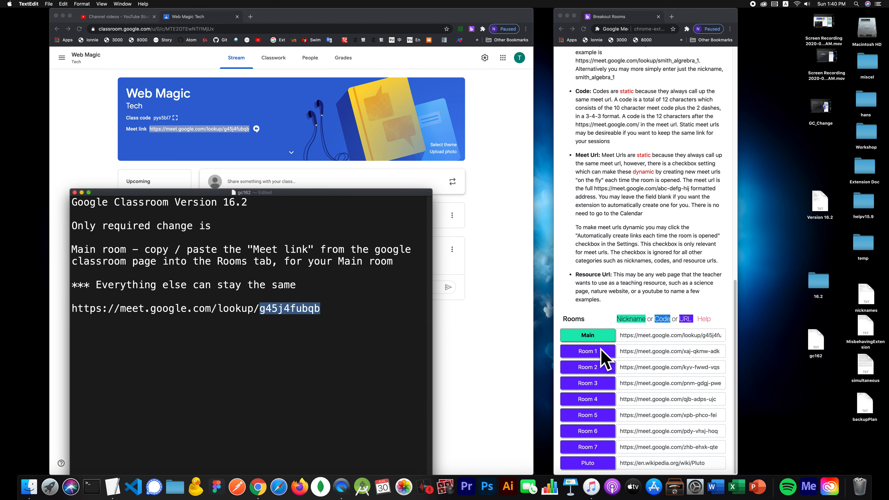
pyautogui.scroll(1, 661, 207)
pyautogui.scroll(8, 662, 206)
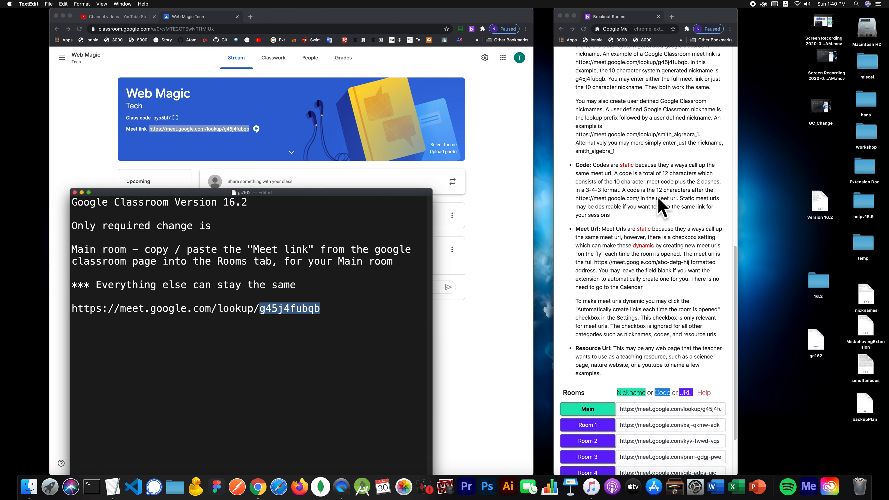
pyautogui.scroll(-3, 601, 187)
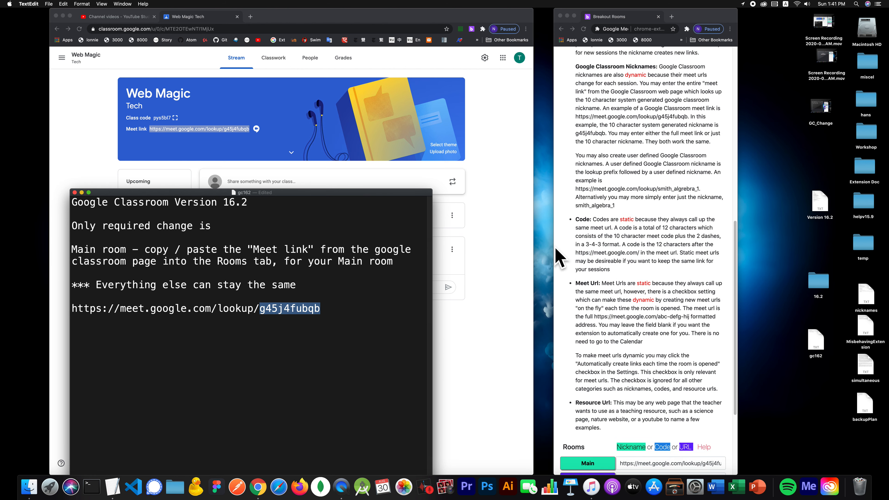
pyautogui.scroll(-1, 599, 248)
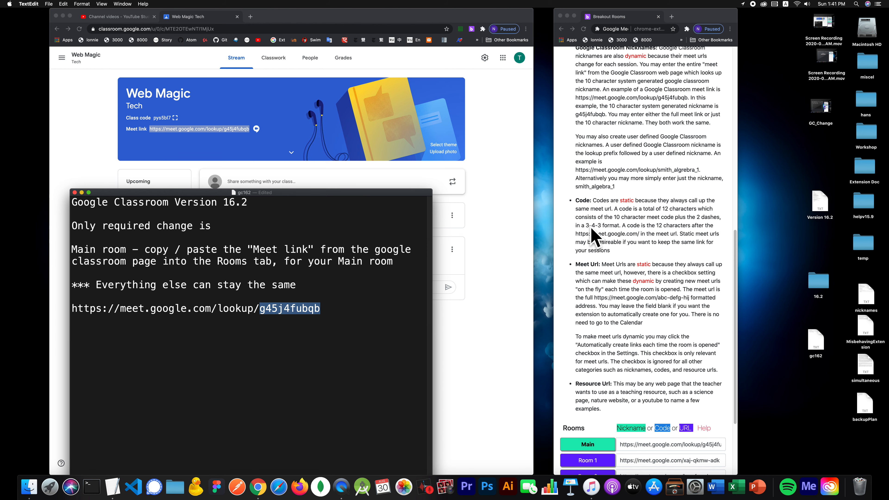
pyautogui.scroll(-4, 609, 245)
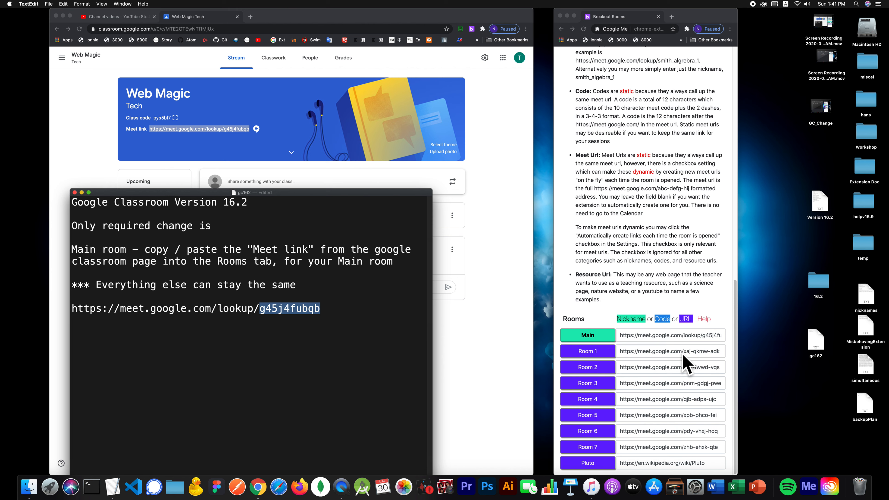
pyautogui.click(652, 352)
pyautogui.click(653, 352)
pyautogui.moveTo(670, 351)
pyautogui.mouseDown()
pyautogui.moveTo(630, 358)
pyautogui.moveTo(667, 350)
pyautogui.mouseUp()
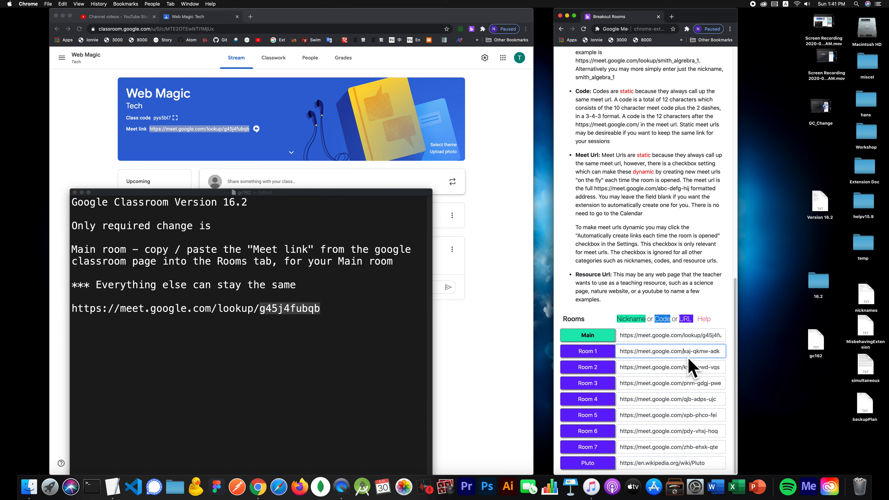
pyautogui.press('super+BackSpace')
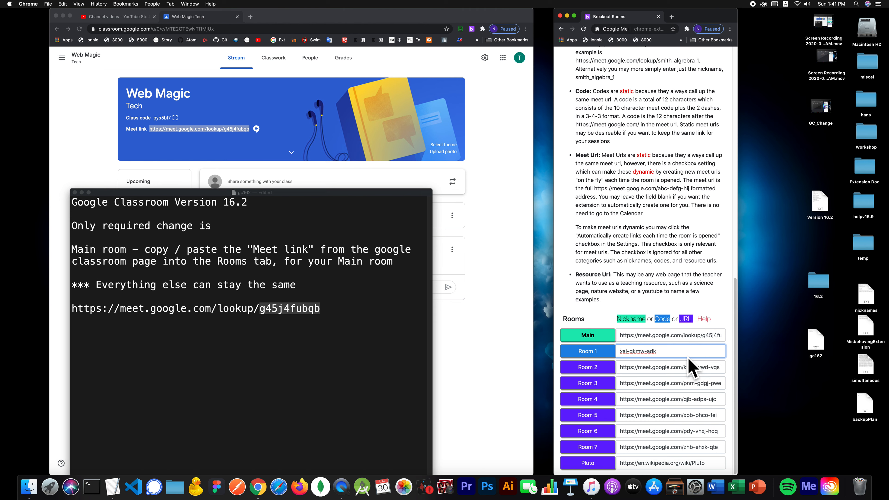
# - Save the room links and open the extension's Settings page
pyautogui.click(207, 371)
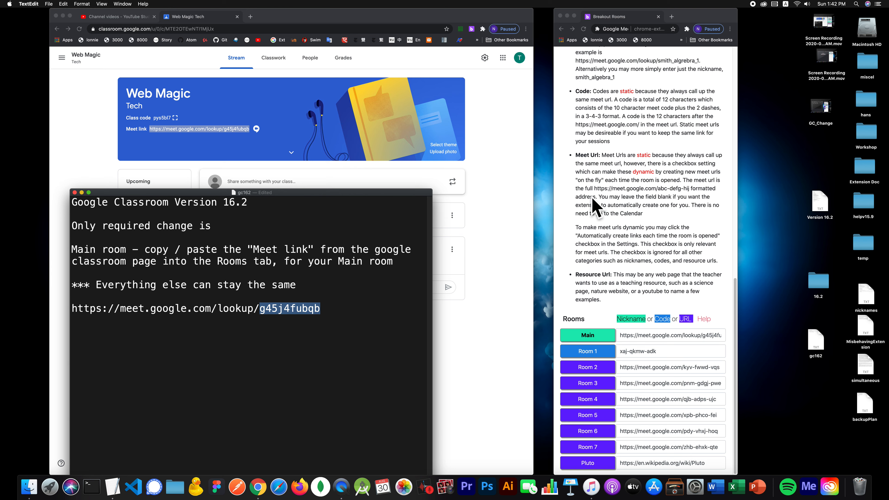
pyautogui.scroll(1, 608, 198)
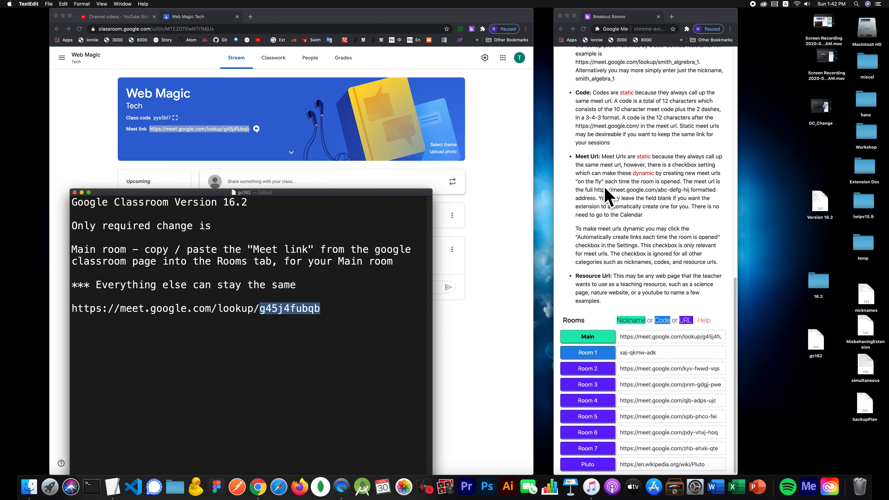
pyautogui.scroll(15, 607, 198)
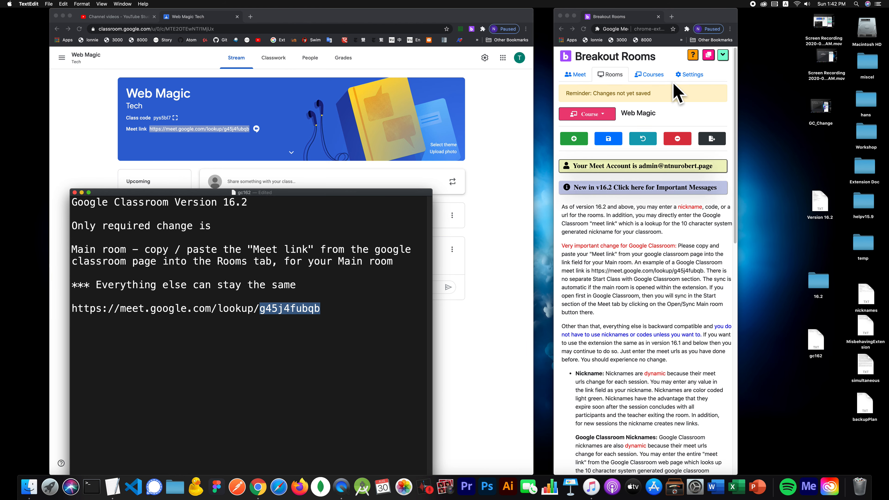
pyautogui.click(695, 75)
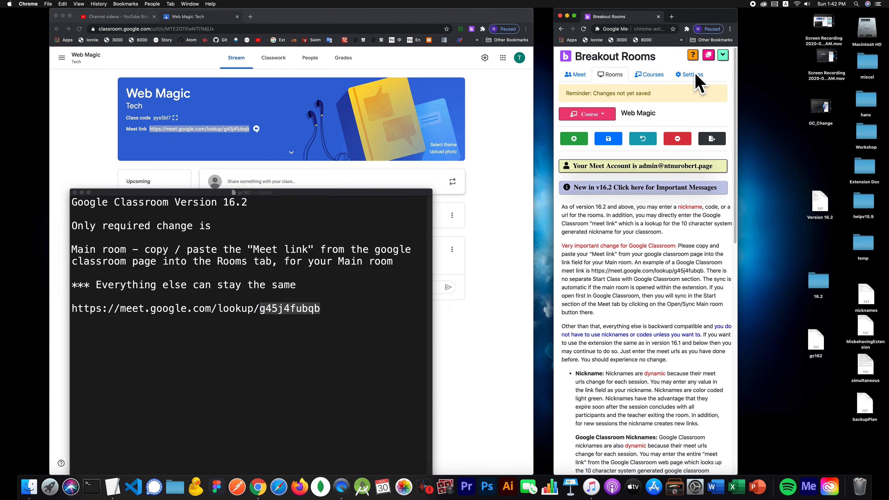
pyautogui.click(609, 140)
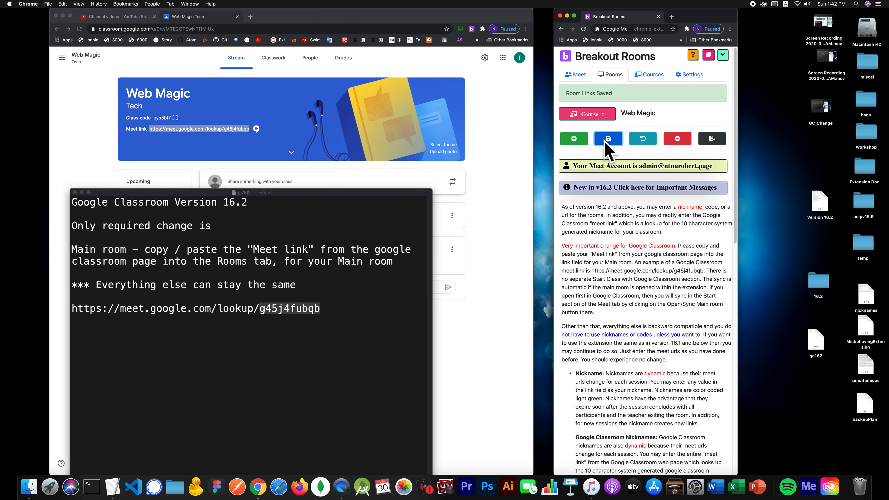
pyautogui.click(688, 75)
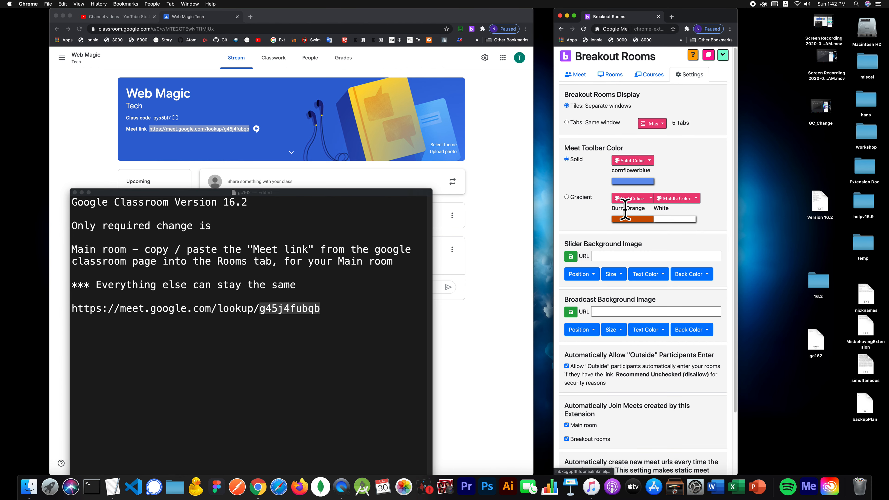
pyautogui.scroll(-3, 625, 207)
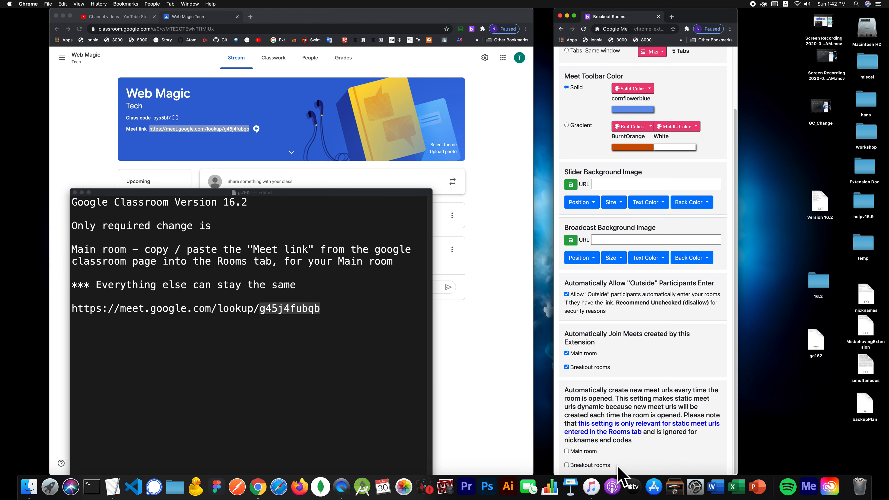
pyautogui.scroll(3, 629, 70)
pyautogui.click(621, 74)
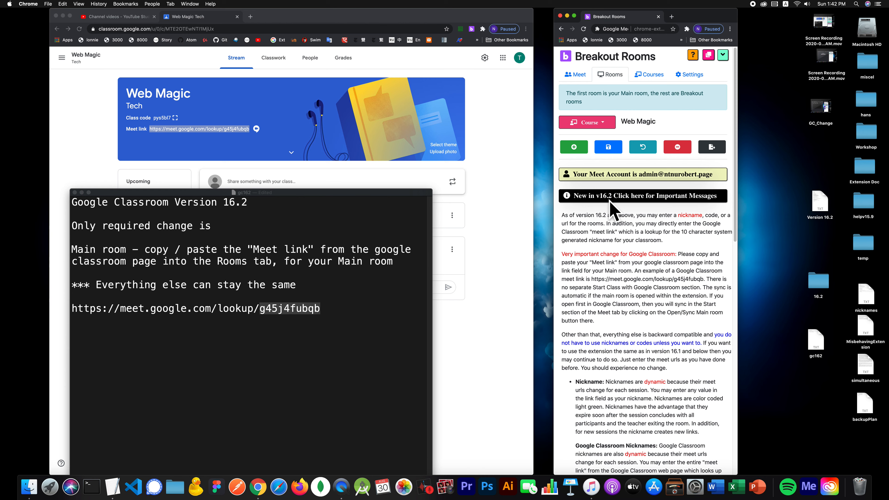
pyautogui.scroll(-10, 618, 194)
# - Collapse the important messages and clear the links of Rooms 1 through 7
pyautogui.scroll(10, 610, 192)
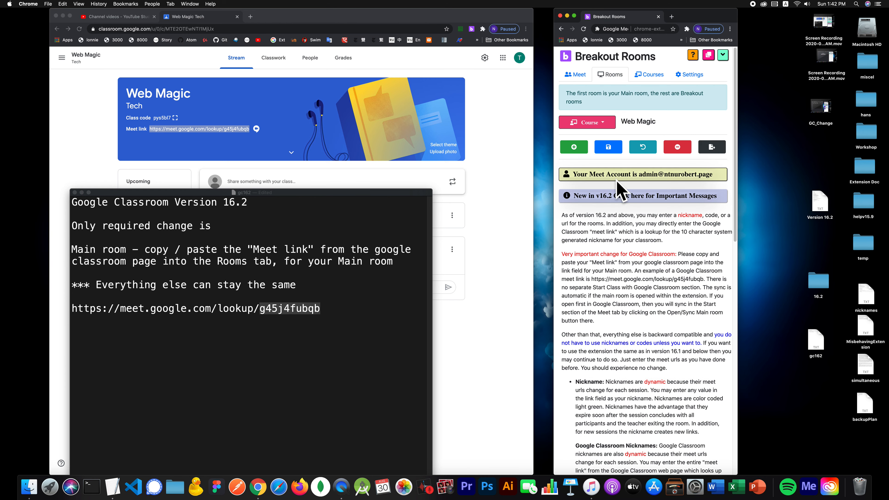
pyautogui.click(618, 196)
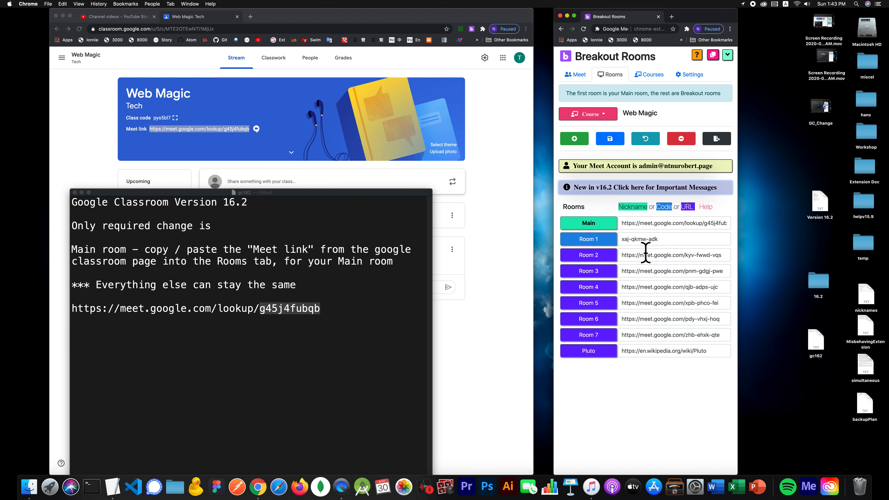
pyautogui.doubleClick(644, 239)
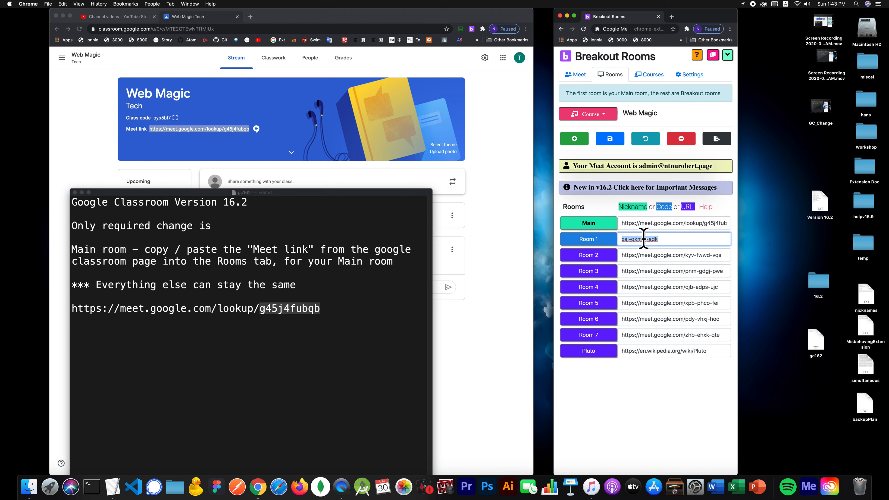
pyautogui.press('BackSpace')
pyautogui.tripleClick(643, 254)
pyautogui.press('BackSpace')
pyautogui.tripleClick(643, 270)
pyautogui.press('BackSpace')
pyautogui.tripleClick(643, 287)
pyautogui.press('BackSpace')
pyautogui.tripleClick(643, 302)
pyautogui.press('BackSpace')
pyautogui.tripleClick(643, 319)
pyautogui.press('BackSpace')
pyautogui.tripleClick(644, 335)
pyautogui.press('BackSpace')
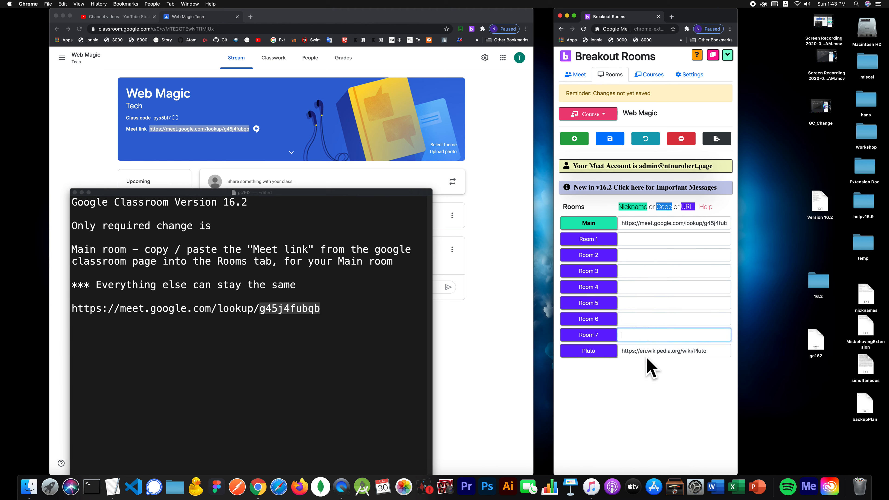
# - Remove the Pluto room and save so fresh Meet links are generated
pyautogui.click(645, 351)
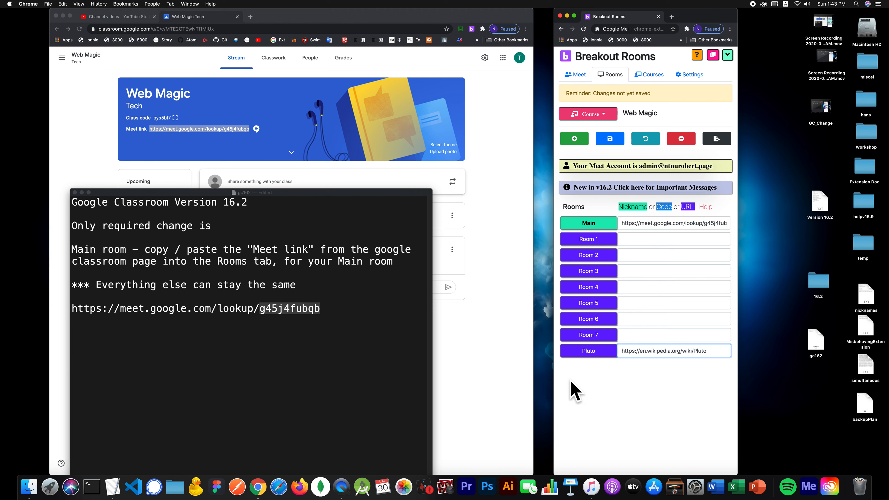
pyautogui.click(681, 138)
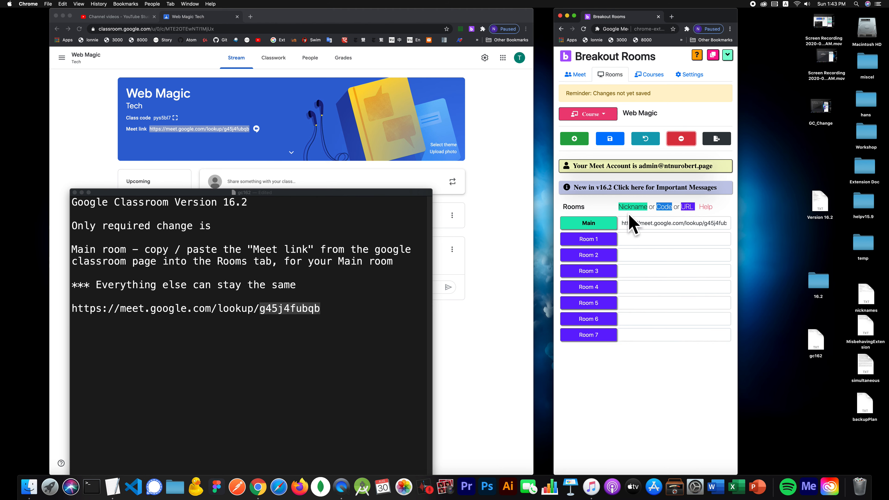
pyautogui.click(605, 137)
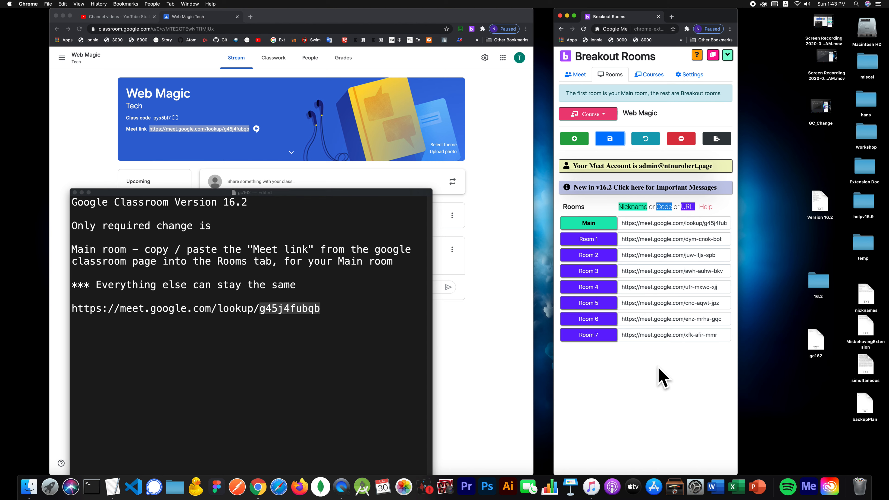
pyautogui.click(688, 73)
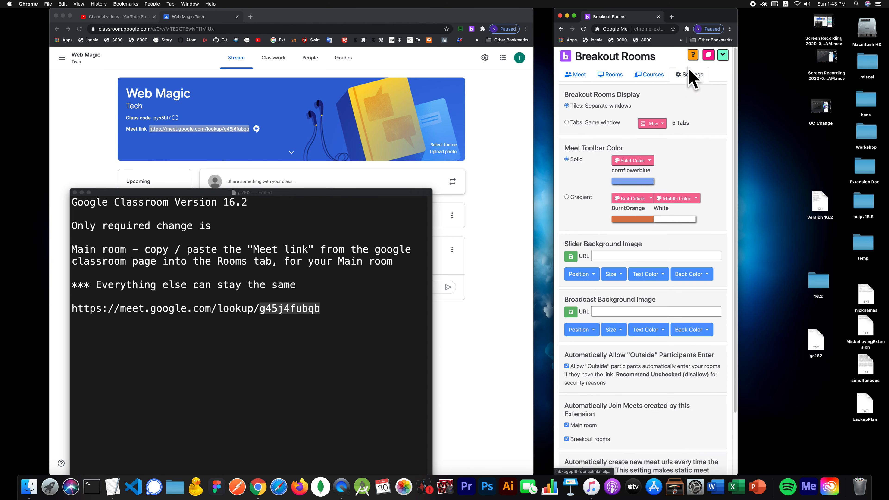
pyautogui.scroll(-3, 646, 374)
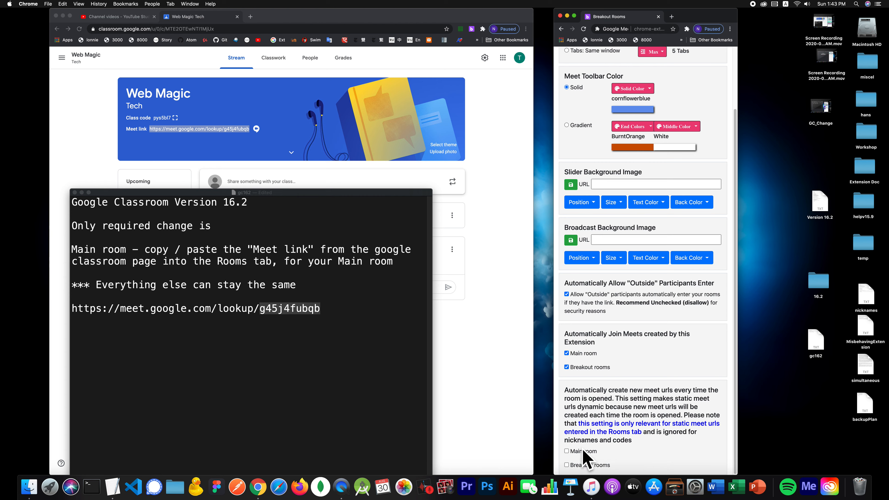
pyautogui.scroll(3, 577, 398)
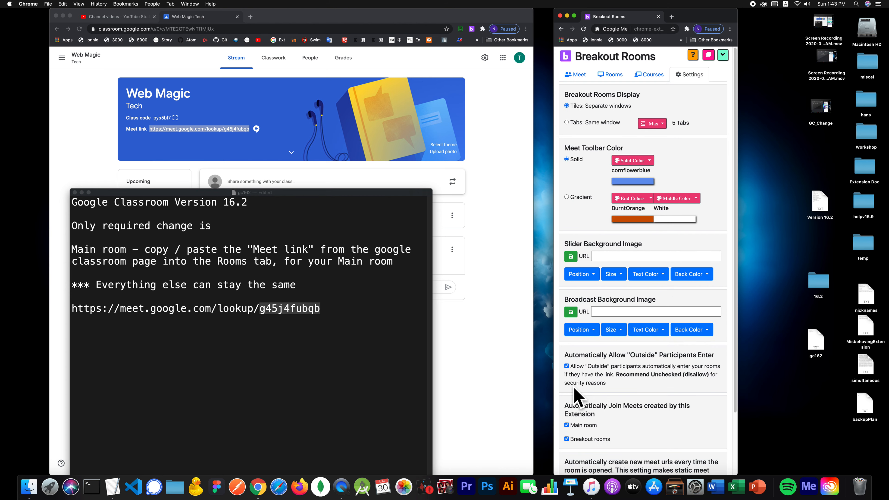
pyautogui.click(608, 76)
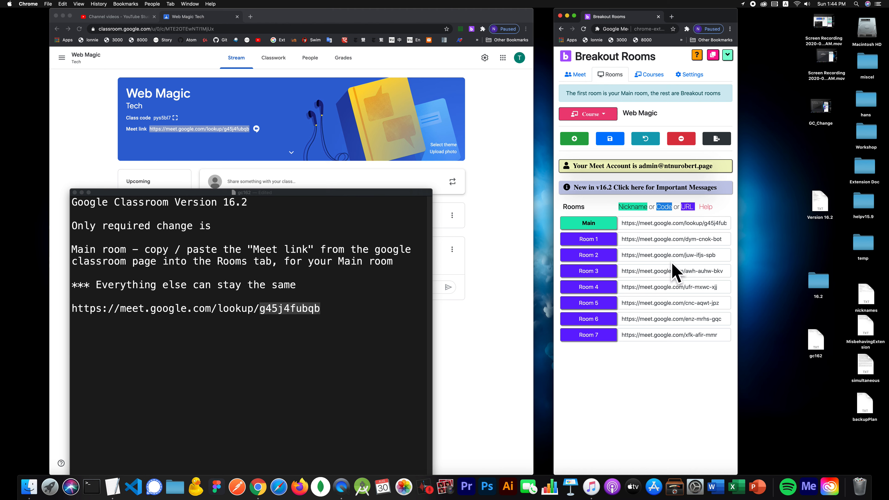
pyautogui.tripleClick(666, 224)
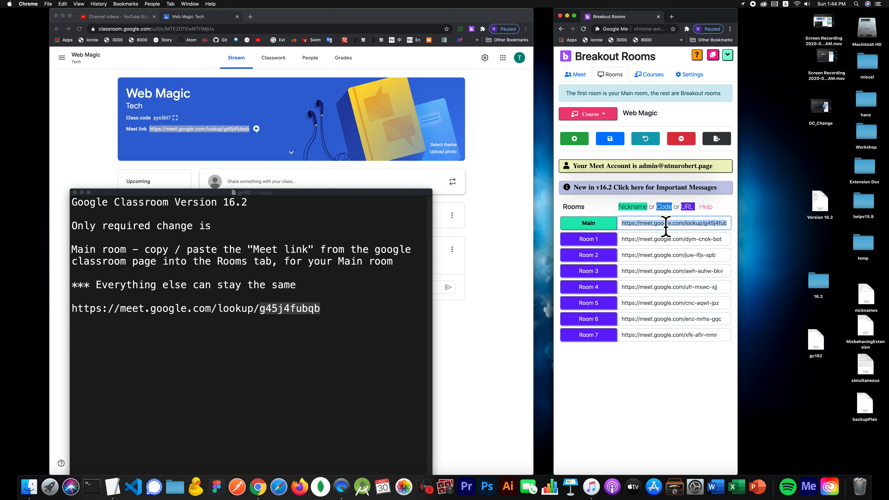
pyautogui.press('BackSpace')
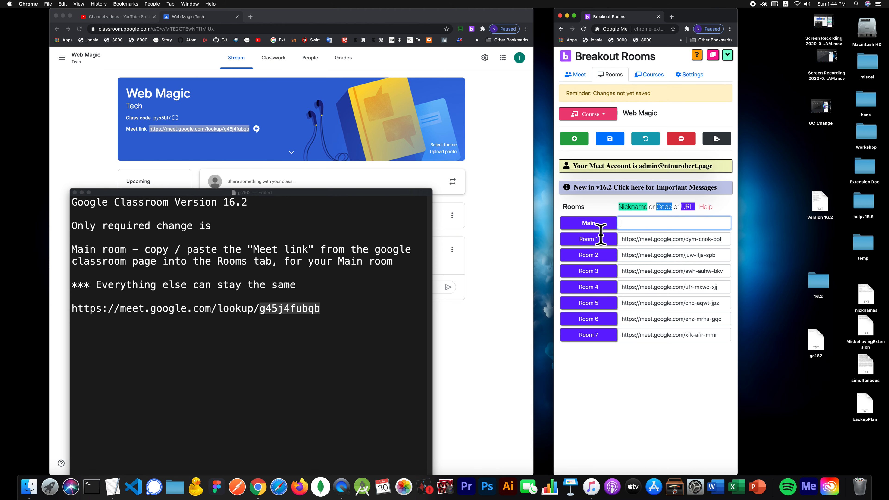
pyautogui.click(610, 139)
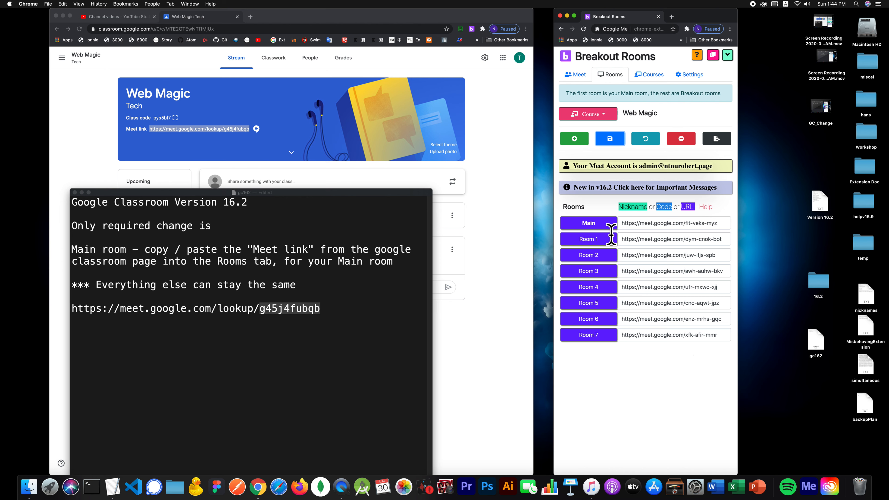
# - Read the v16.2 important messages, hide them, and add a blank room row below Room 7
pyautogui.click(620, 189)
pyautogui.scroll(-6, 622, 198)
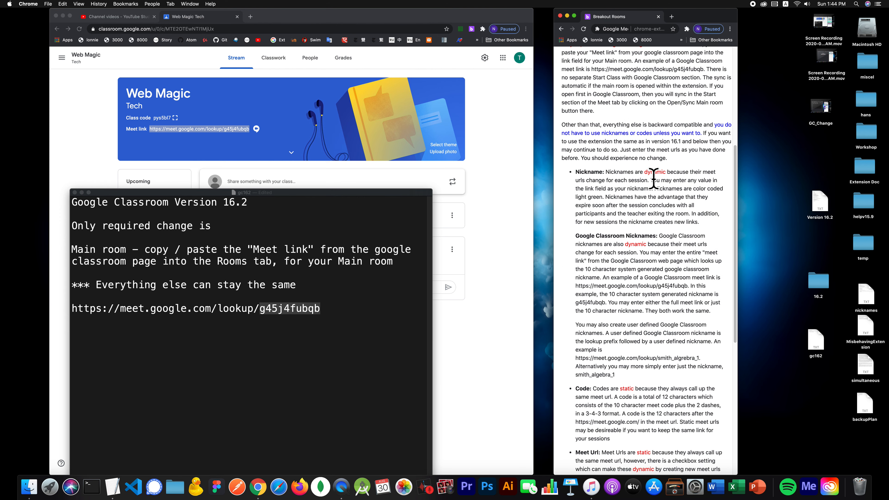
pyautogui.scroll(-6, 595, 272)
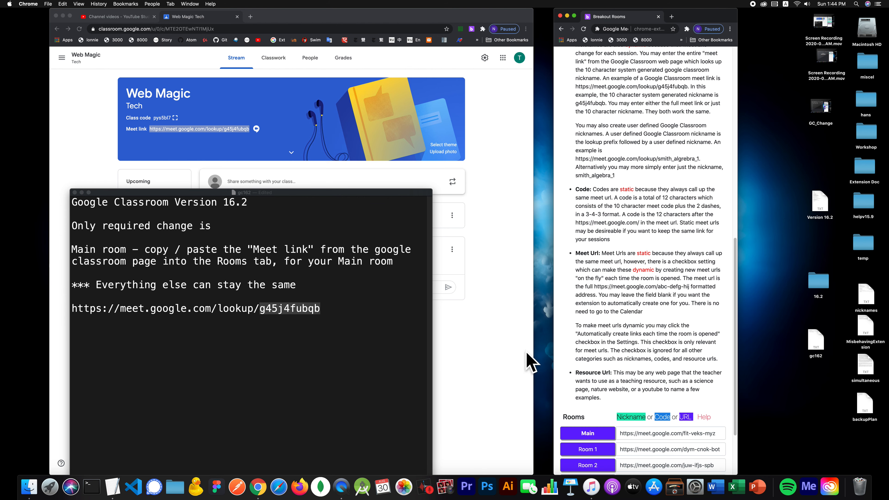
pyautogui.scroll(4, 673, 56)
pyautogui.scroll(-6, 593, 174)
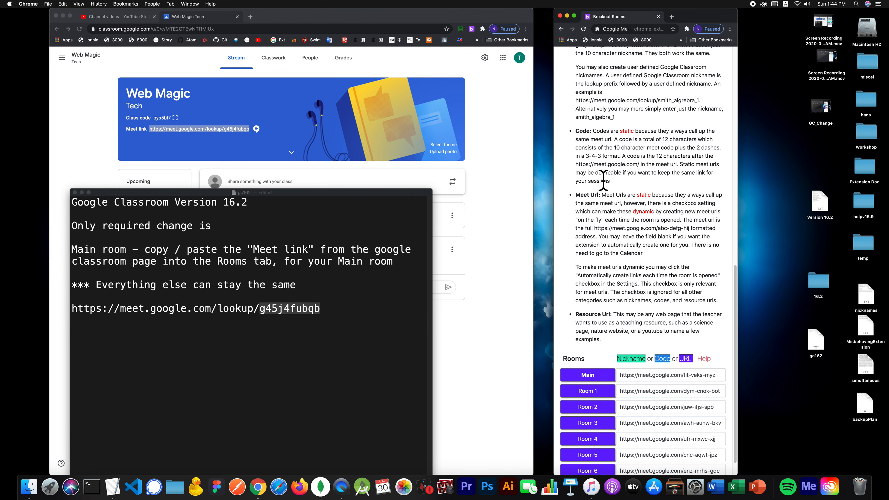
pyautogui.scroll(10, 615, 291)
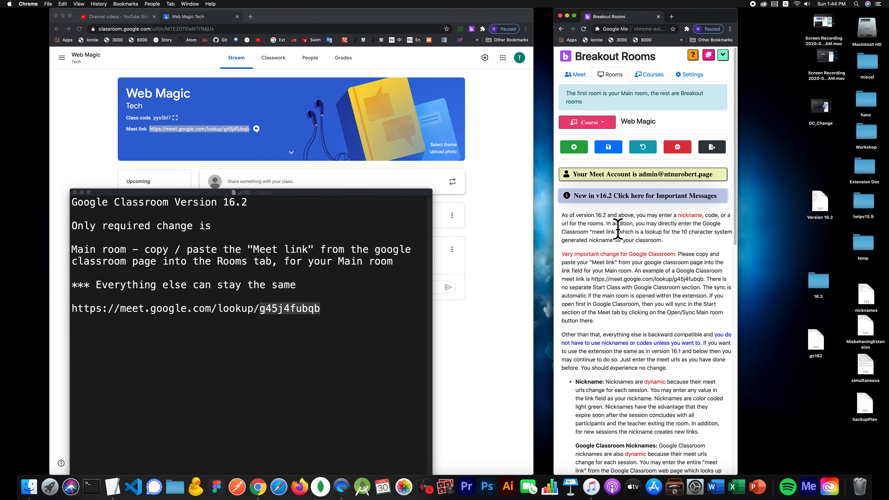
pyautogui.click(639, 196)
pyautogui.click(573, 147)
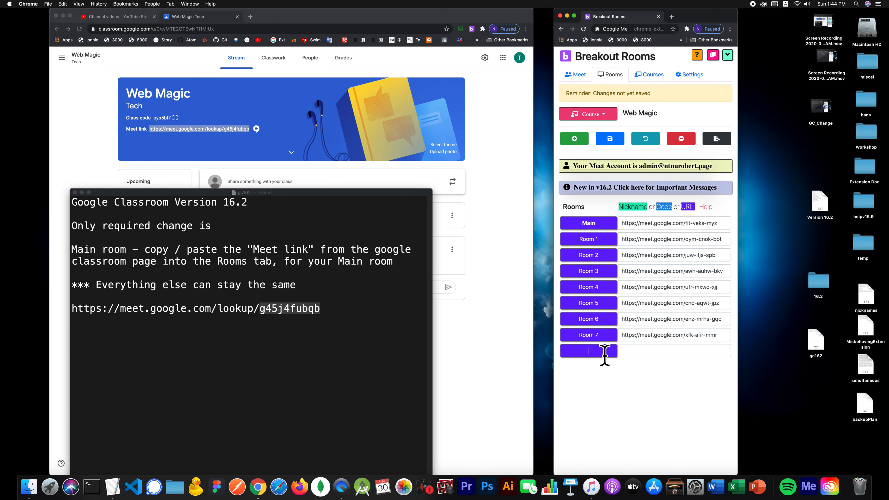
# - Name the new room Pluto with its link left blank, and open a new Chrome tab
pyautogui.press('Tab')
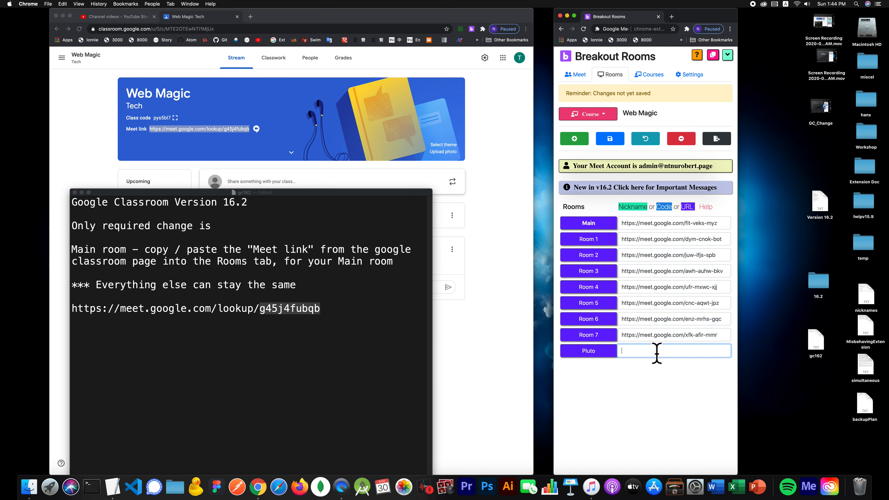
pyautogui.click(250, 17)
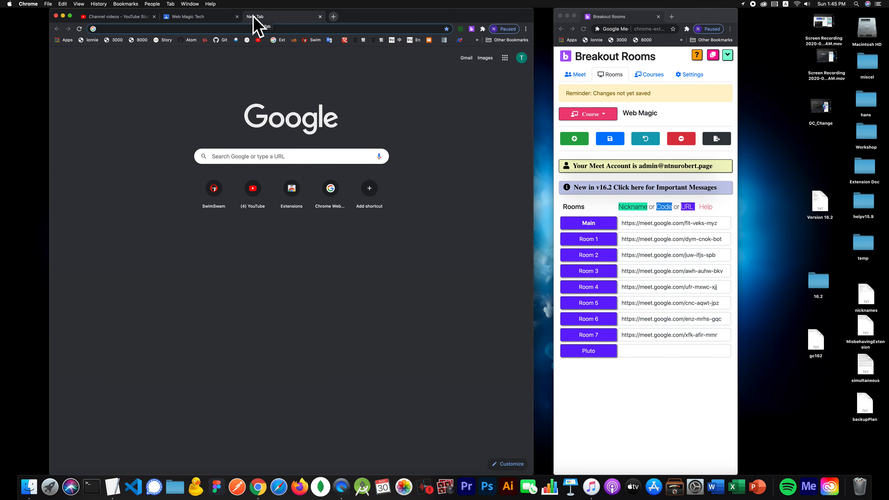
# - Search 'pluto wiki', open the Pluto Wikipedia article, and paste its address into Pluto's link
pyautogui.write('plut')
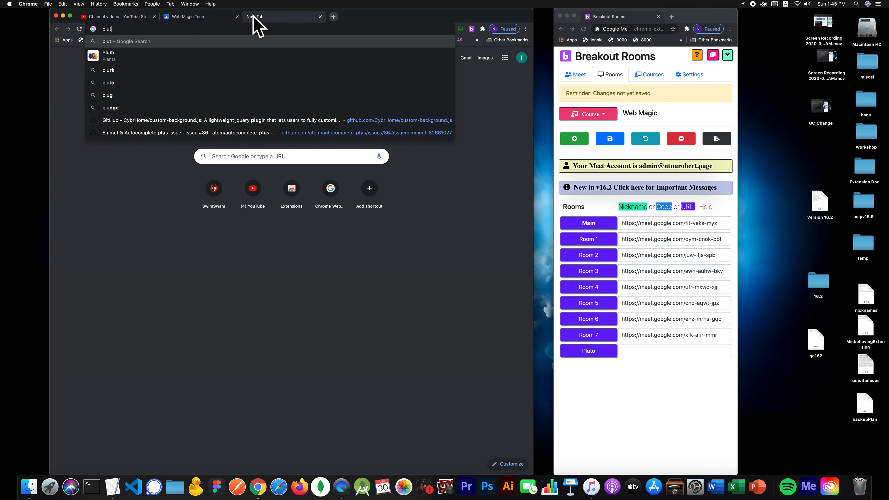
pyautogui.write('o wiki')
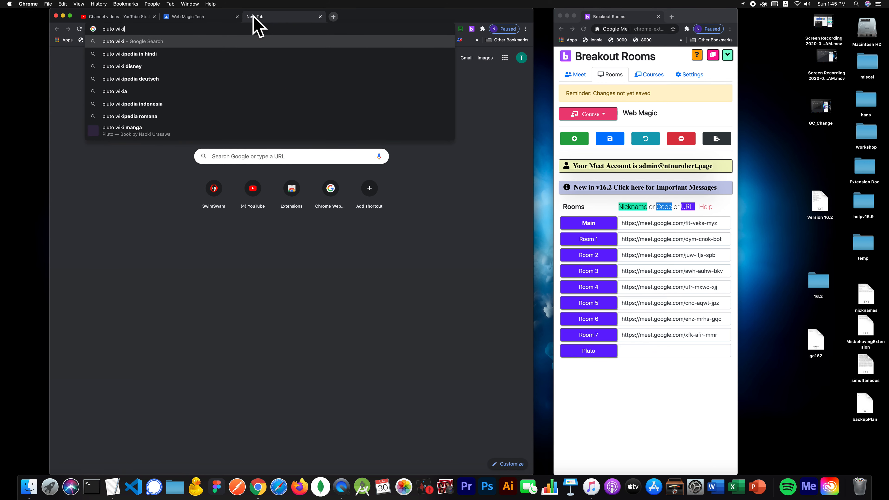
pyautogui.press('Return')
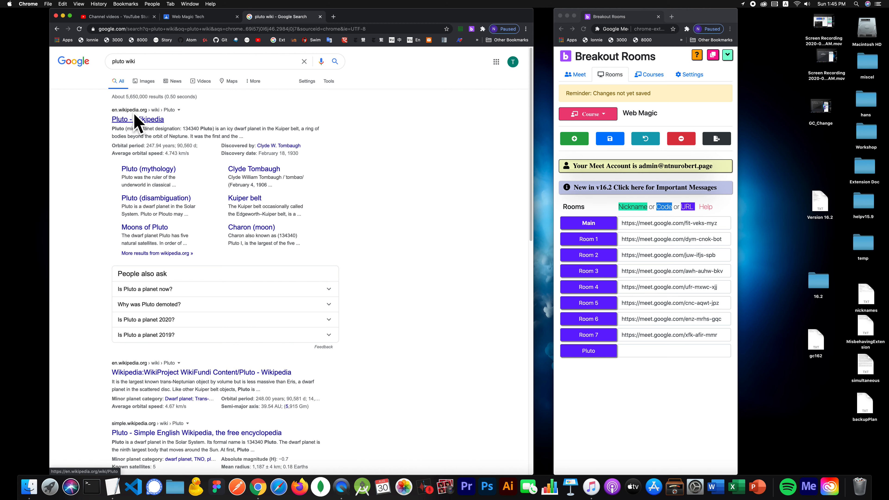
pyautogui.click(137, 120)
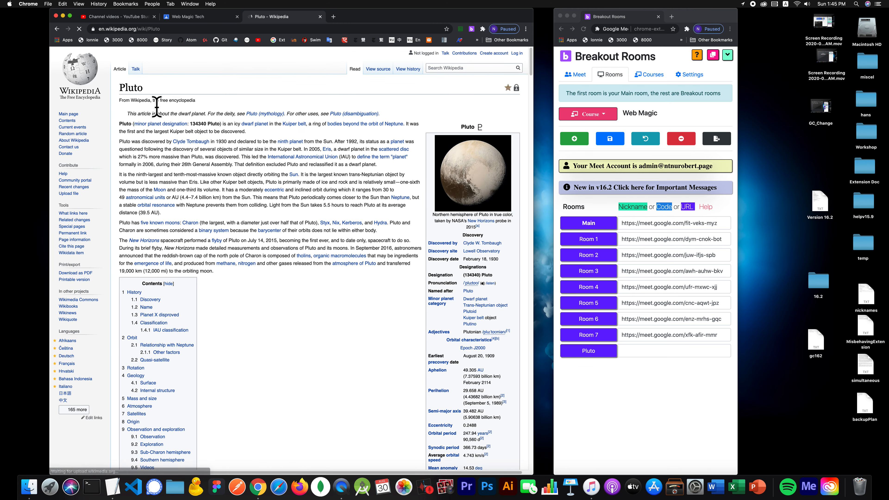
pyautogui.click(190, 29)
pyautogui.press('super+c')
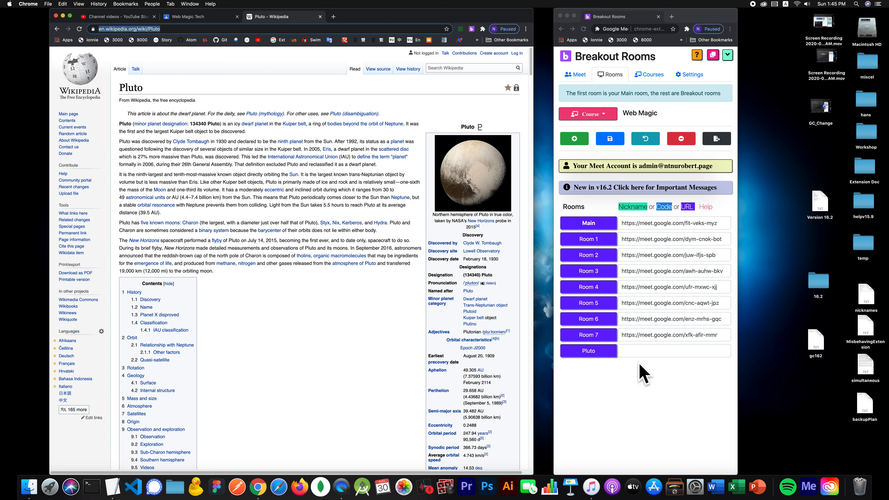
pyautogui.click(645, 351)
pyautogui.press('super+v')
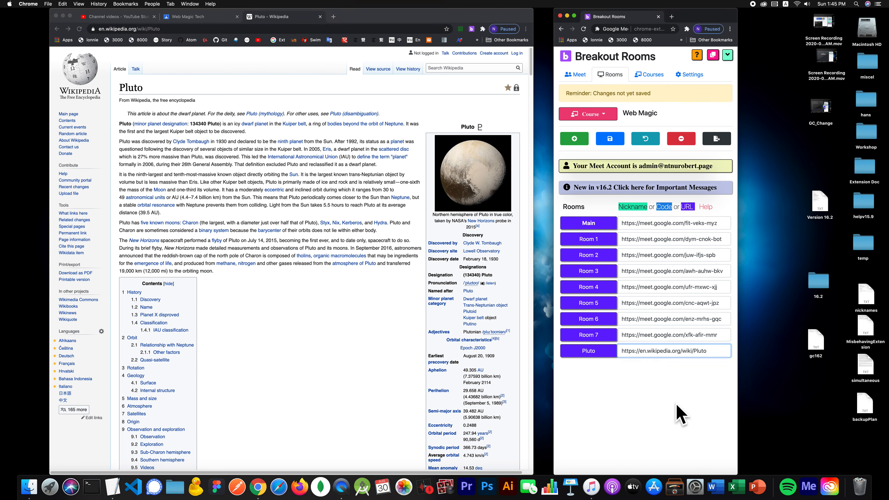
# - Save the Pluto room's Wikipedia link and return to the Web Magic Tech class page
pyautogui.click(616, 144)
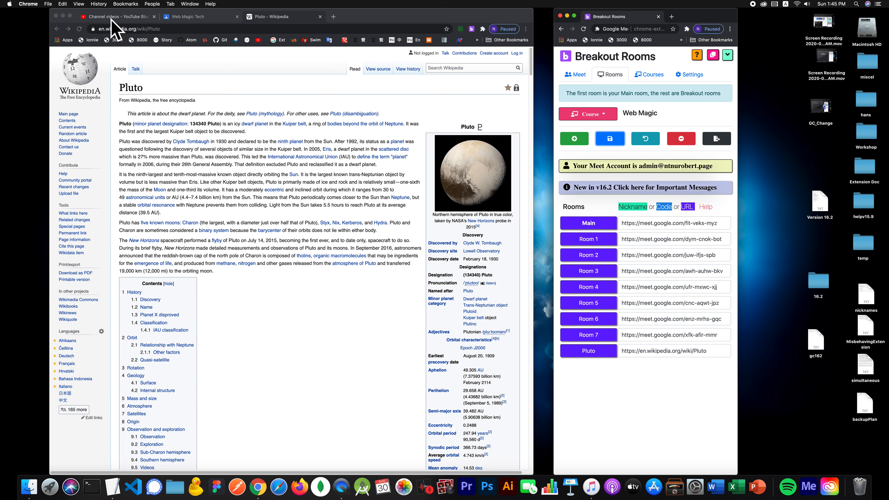
pyautogui.click(185, 16)
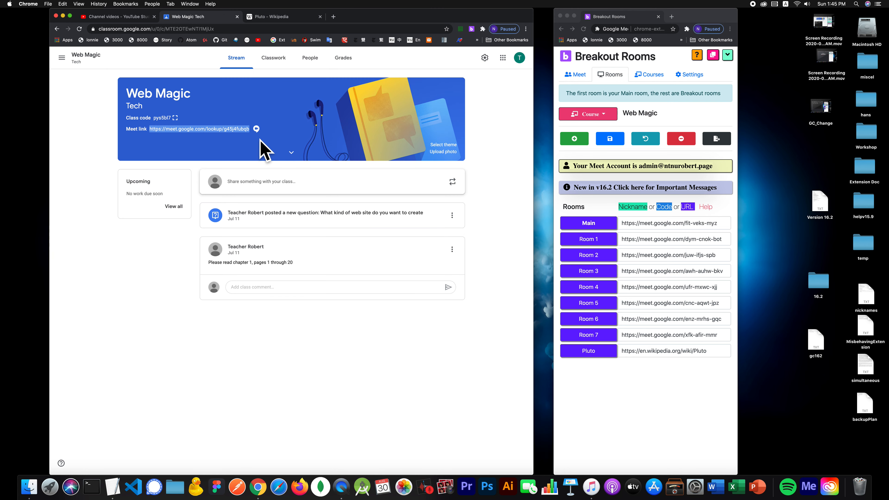
# - Paste the Classroom Meet link into the Main room, save it, and open that Meet link
pyautogui.tripleClick(662, 224)
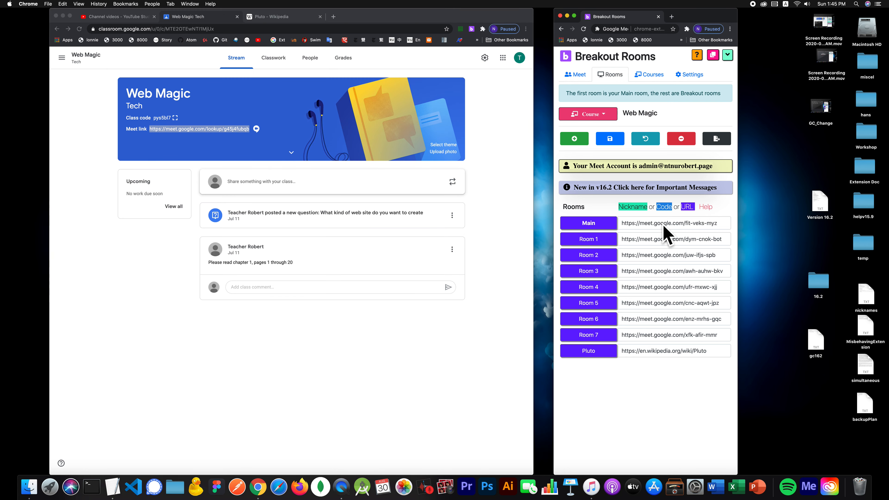
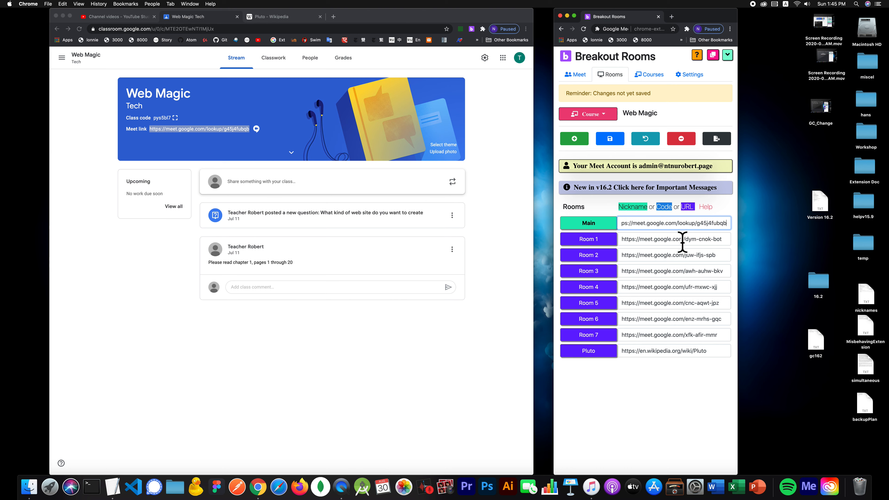
pyautogui.click(610, 139)
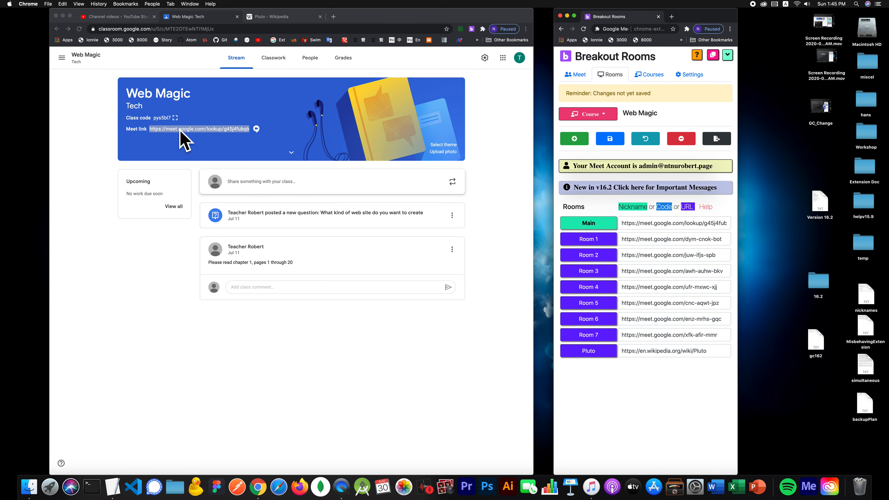
pyautogui.click(154, 133)
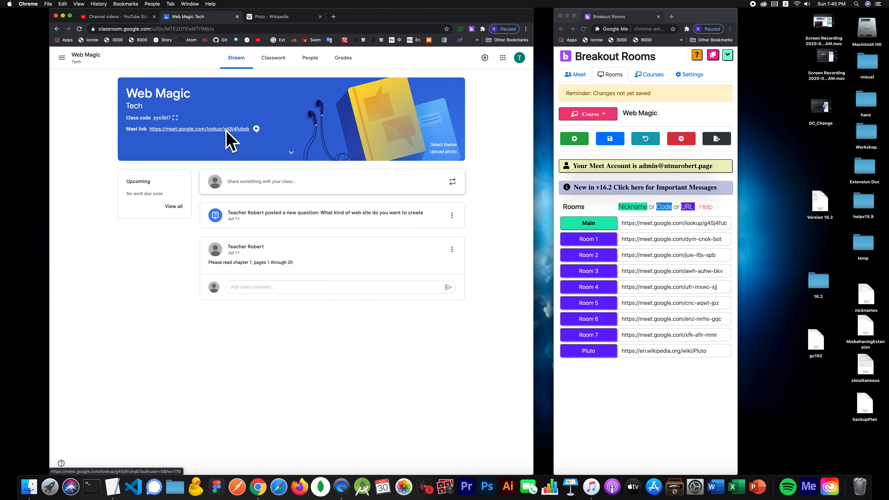
pyautogui.click(226, 130)
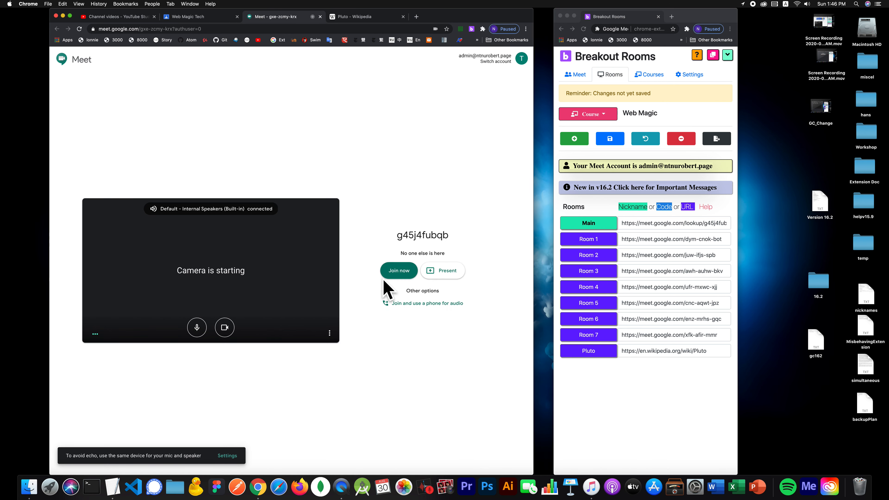
pyautogui.click(395, 270)
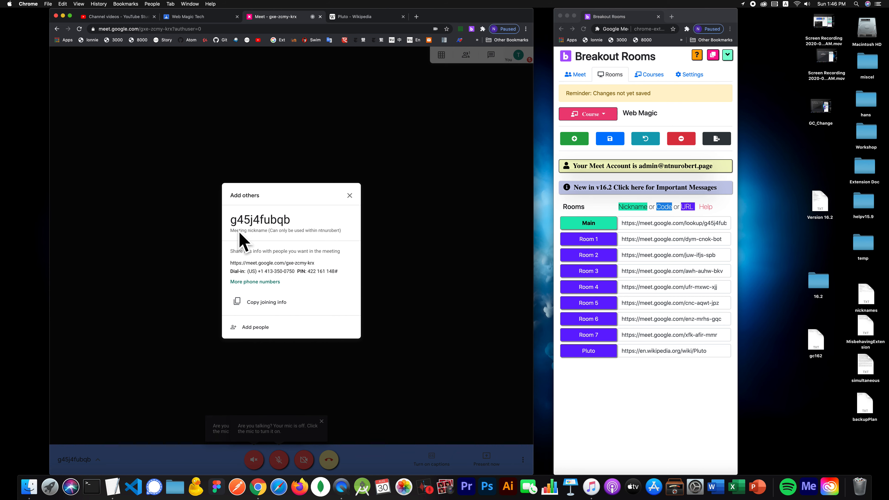
pyautogui.click(113, 487)
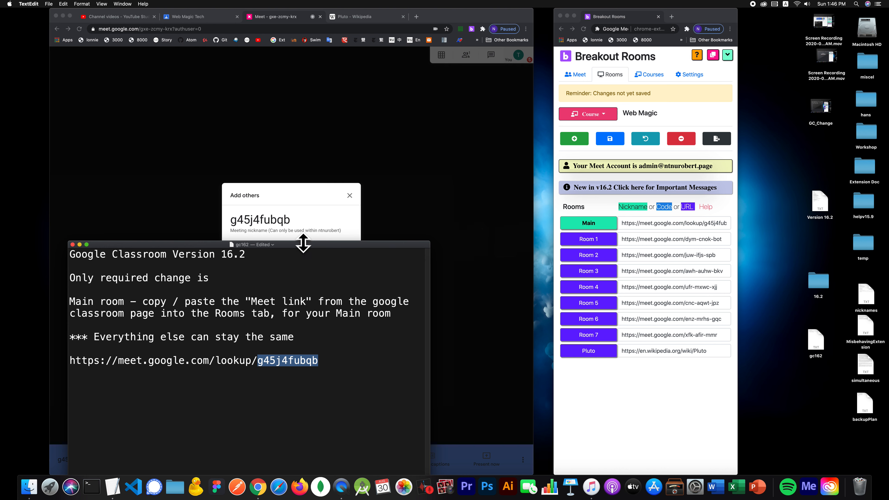
pyautogui.click(351, 200)
pyautogui.click(348, 198)
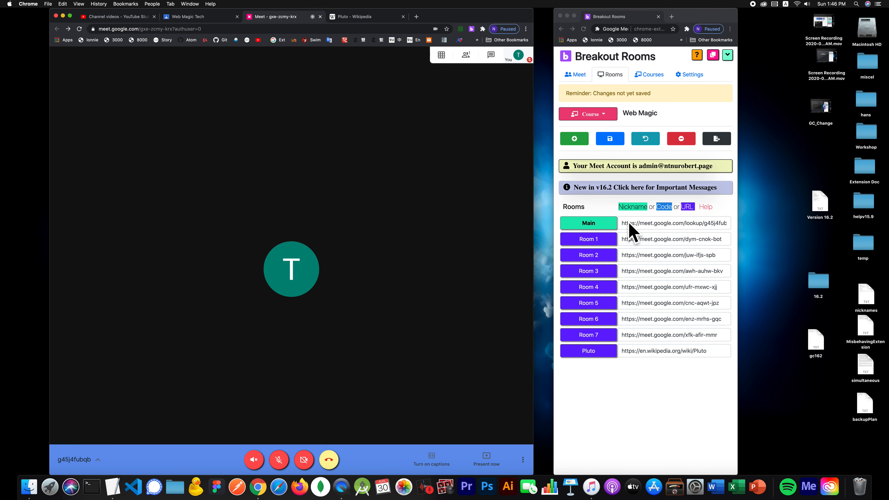
pyautogui.click(686, 222)
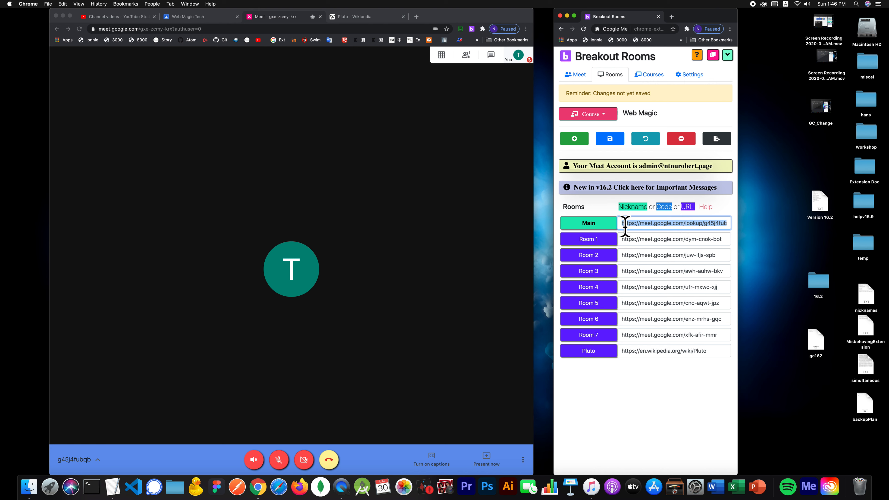
pyautogui.press('BackSpace')
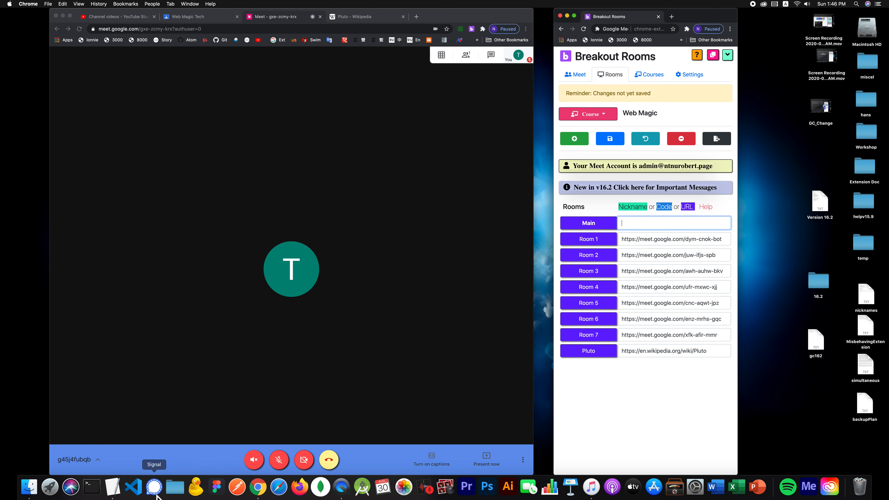
pyautogui.click(112, 487)
pyautogui.click(334, 352)
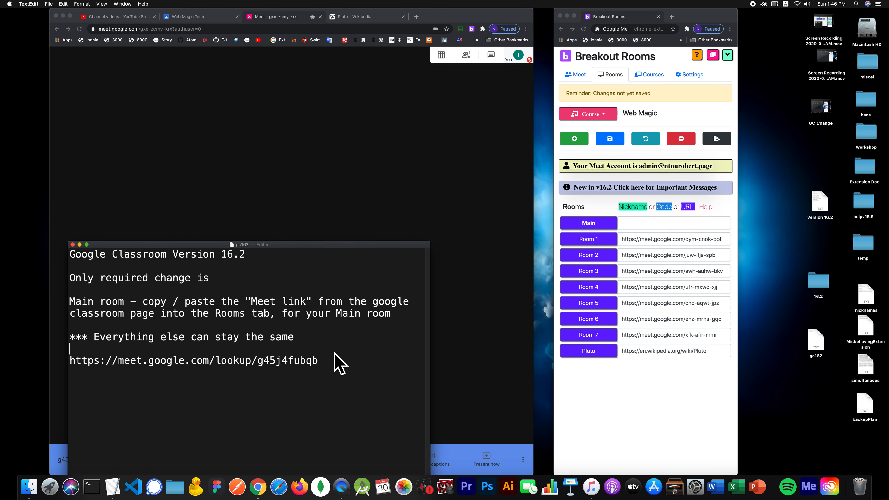
pyautogui.doubleClick(300, 364)
pyautogui.press('super+c')
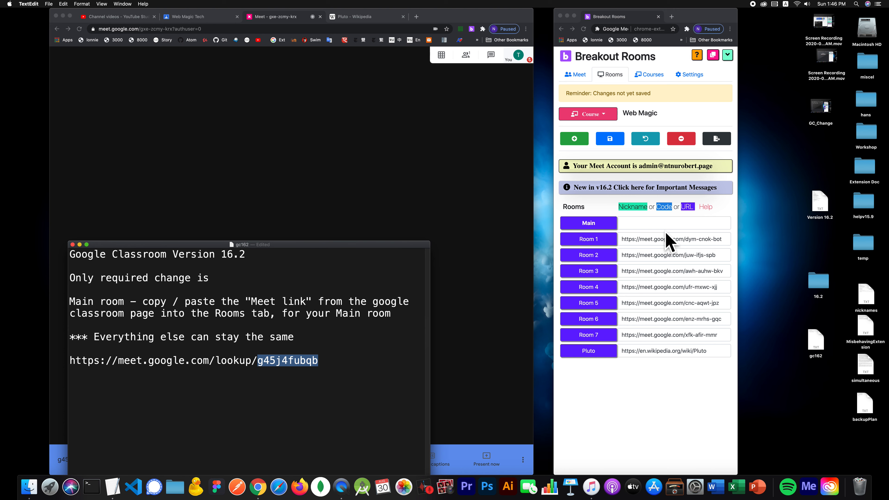
pyautogui.click(664, 227)
pyautogui.press('super+v')
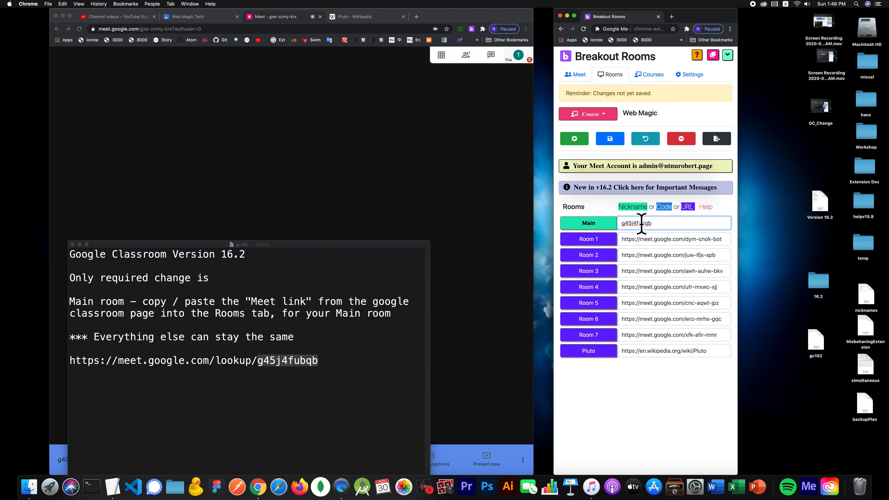
pyautogui.press('BackSpace')
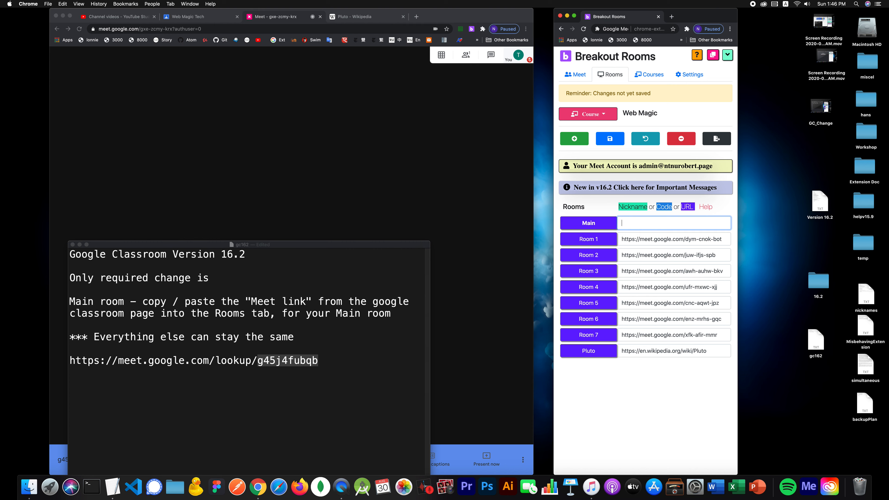
pyautogui.tripleClick(267, 361)
pyautogui.press('super+c')
pyautogui.click(654, 225)
pyautogui.press('super+v')
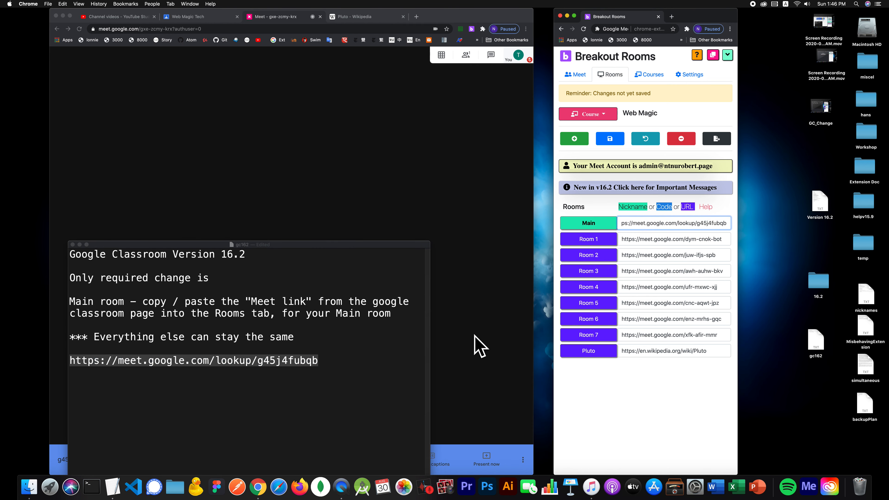
pyautogui.click(381, 391)
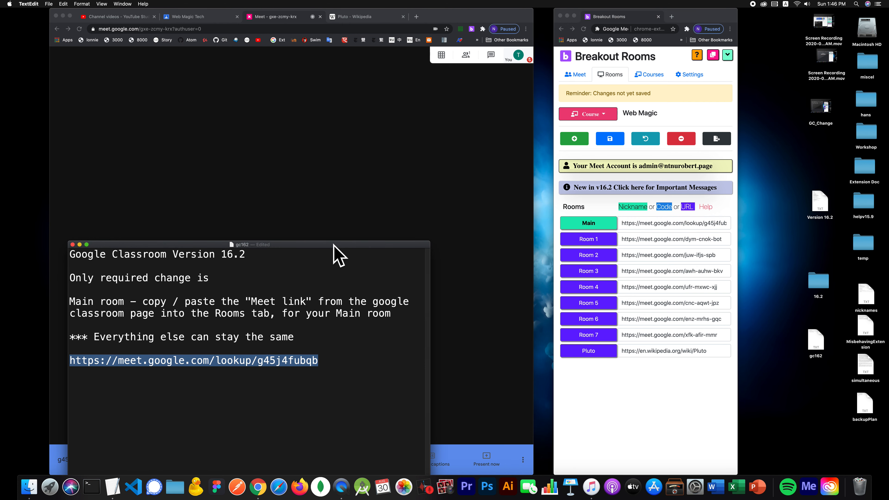
pyautogui.moveTo(334, 244); pyautogui.dragTo(341, 179)
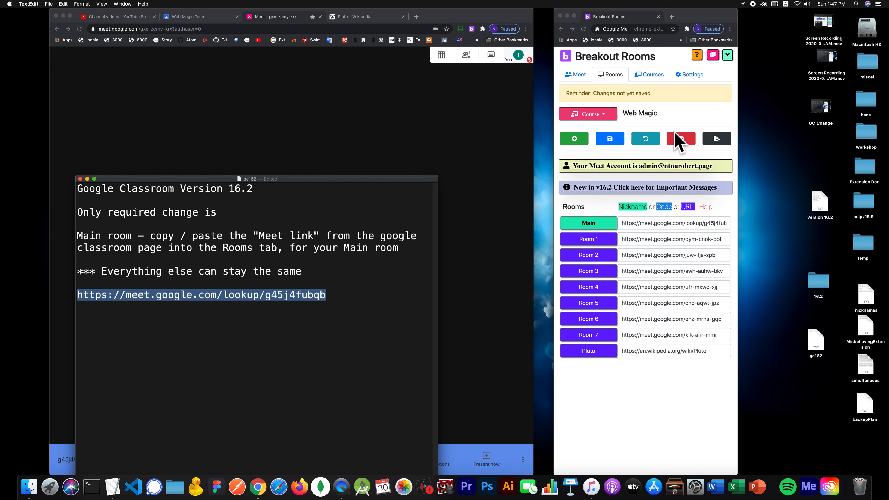
pyautogui.click(682, 140)
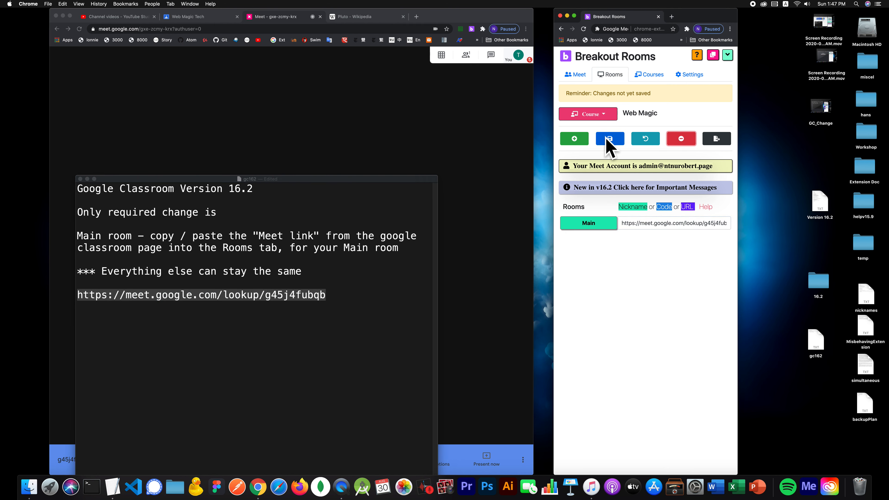
# - Save the Main-only list, then add three rooms named Room 1, Room 2 and Room 3
pyautogui.click(612, 144)
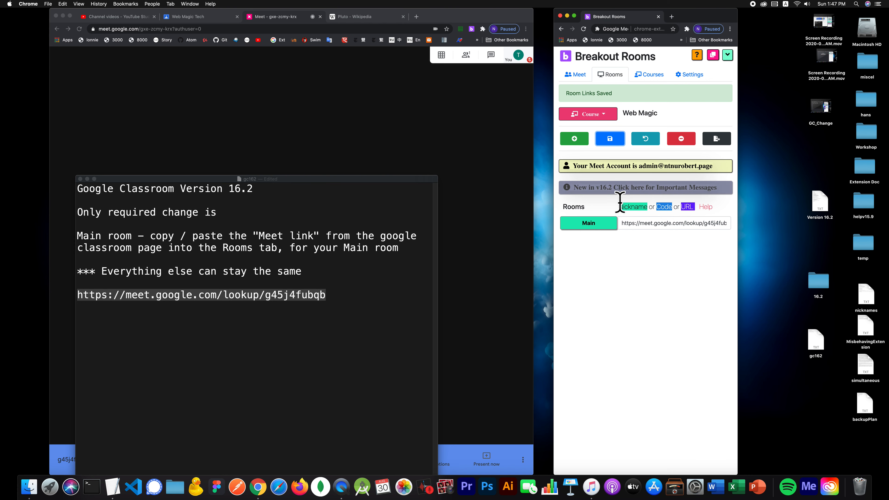
pyautogui.click(582, 140)
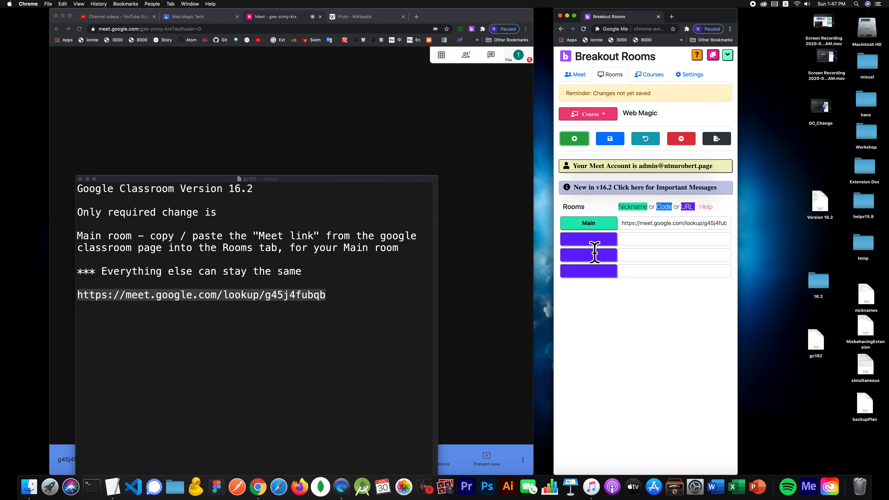
pyautogui.write('Room 1')
pyautogui.press('Tab')
pyautogui.press('Tab')
pyautogui.write('Room 2')
pyautogui.press('Tab')
pyautogui.press('Tab')
pyautogui.write('R')
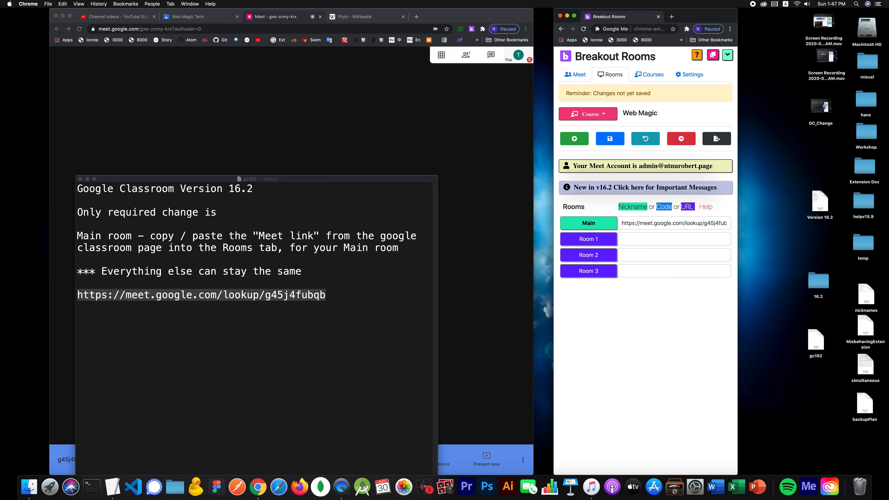
# - Give Rooms 1–3 the nicknames magic1, magic2 and magic3 and save the list
pyautogui.click(638, 239)
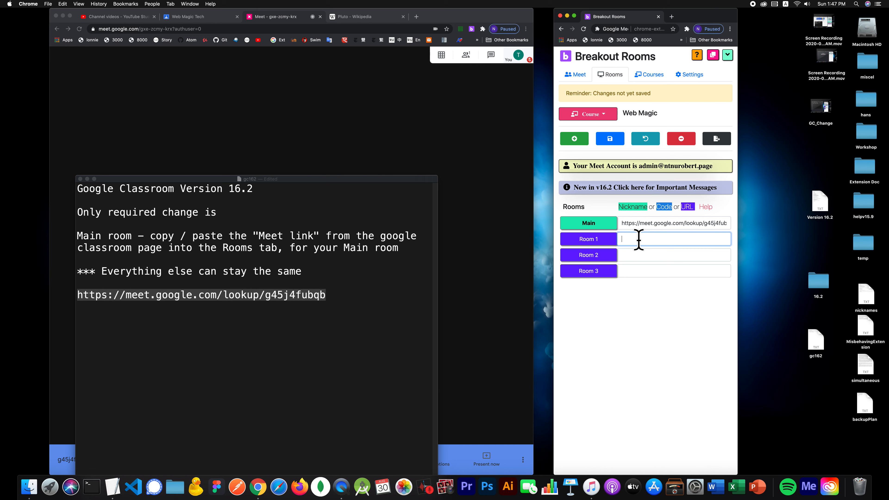
pyautogui.write('mat')
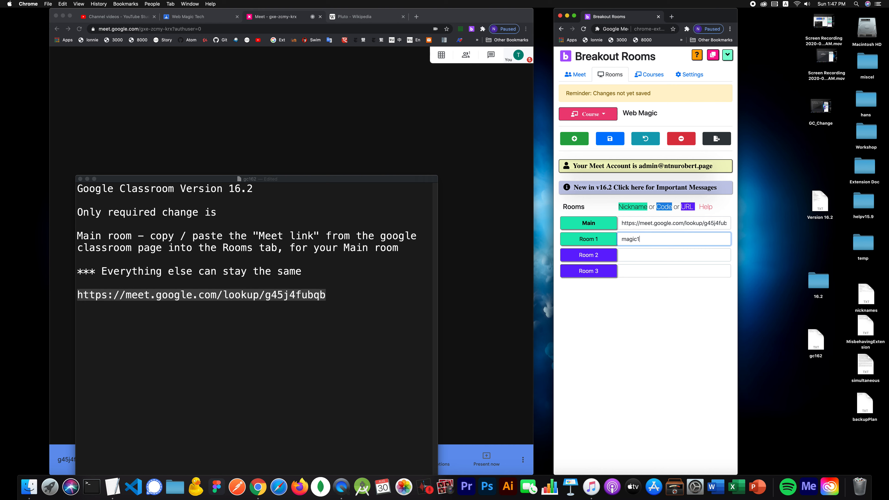
pyautogui.press('Tab')
pyautogui.press('Tab')
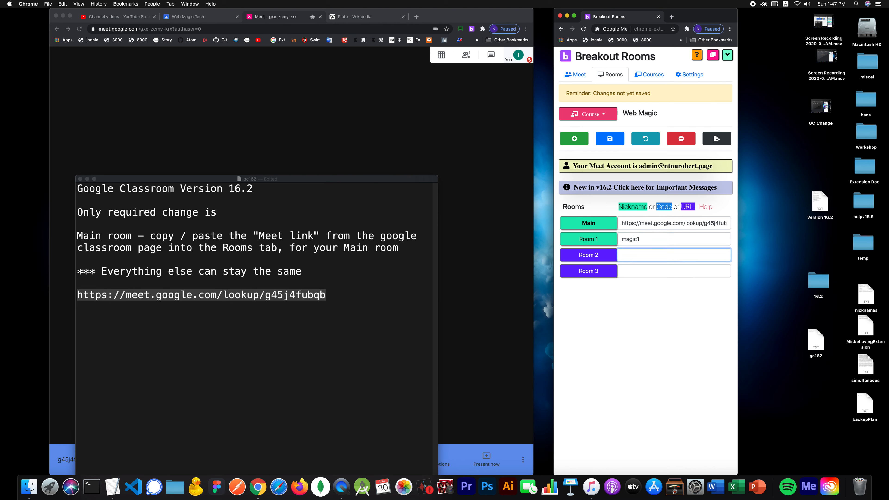
pyautogui.write('m')
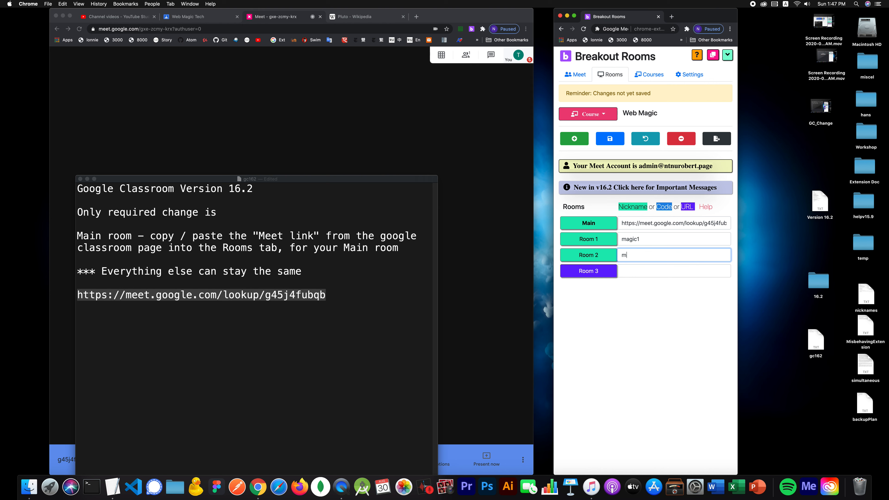
pyautogui.press('Tab')
pyautogui.press('Tab')
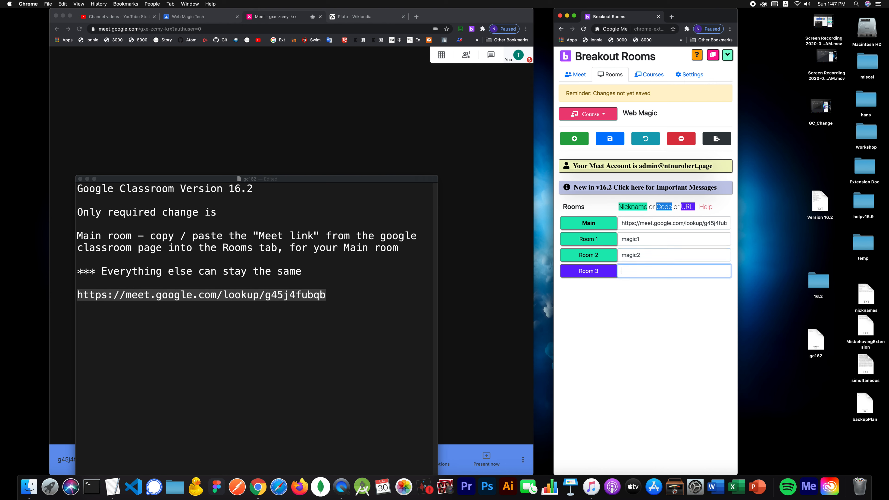
pyautogui.write('magic3')
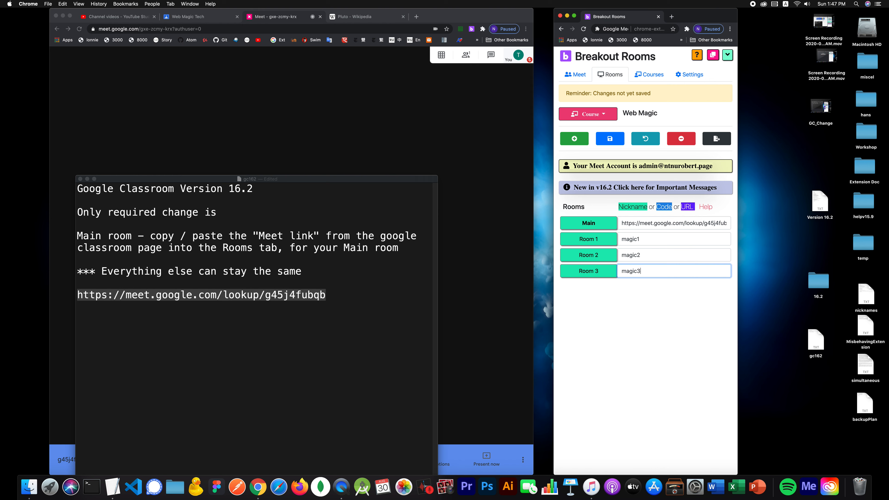
pyautogui.click(610, 139)
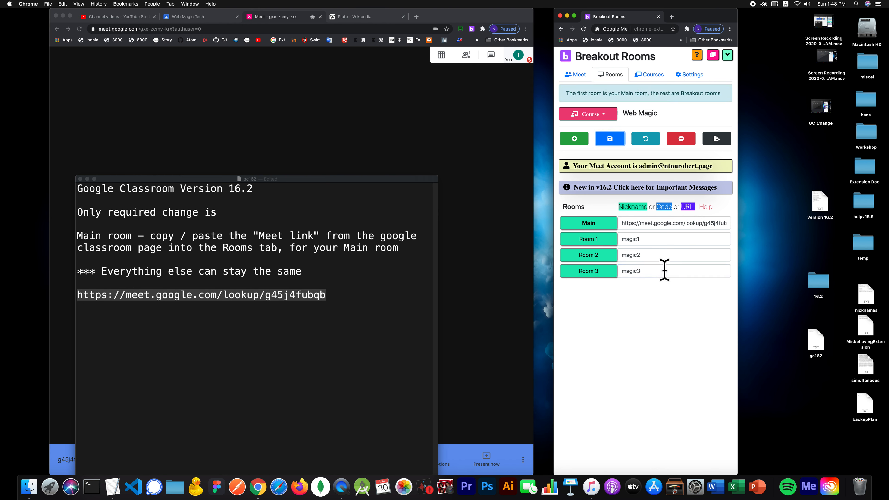
# - Start the class from the panel's meeting controls
pyautogui.click(576, 75)
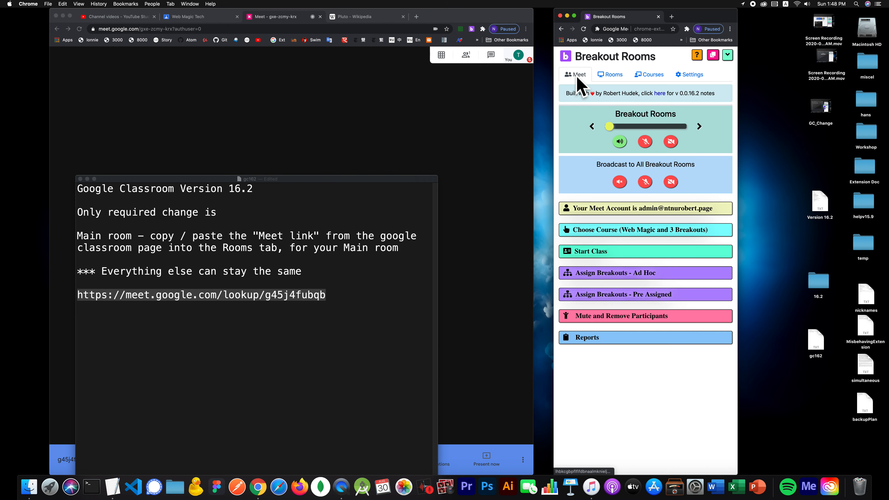
pyautogui.click(622, 249)
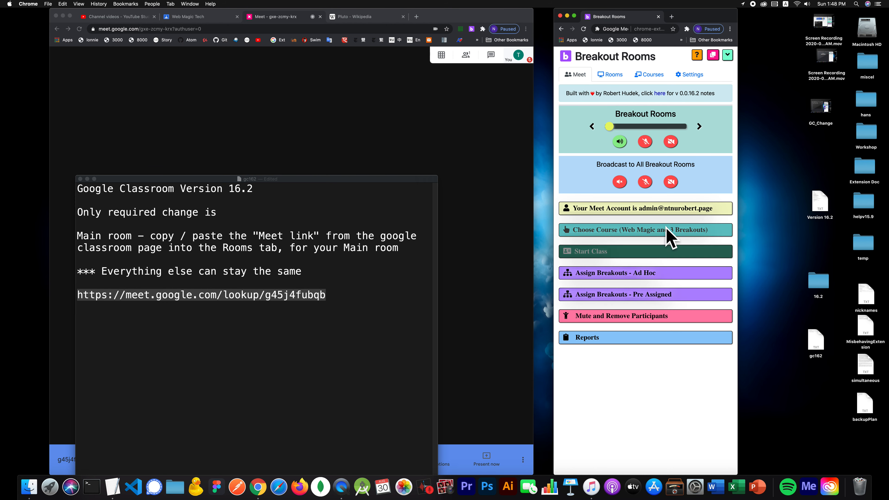
pyautogui.click(604, 231)
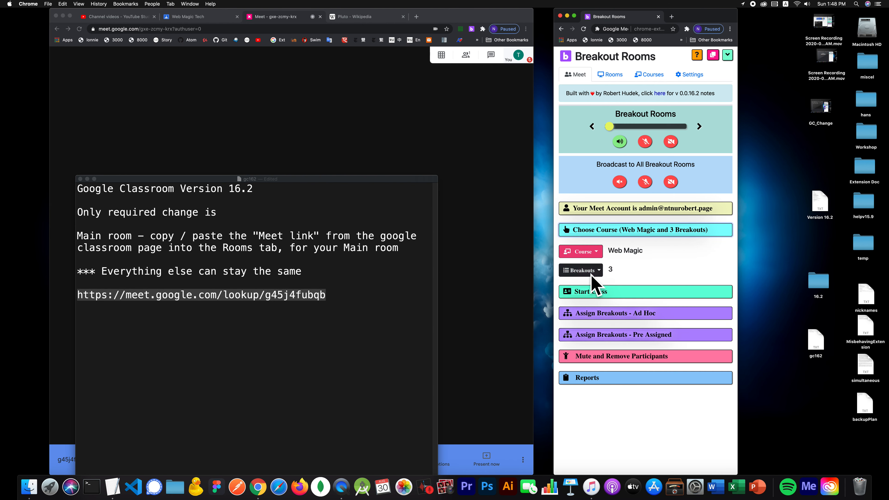
pyautogui.click(599, 232)
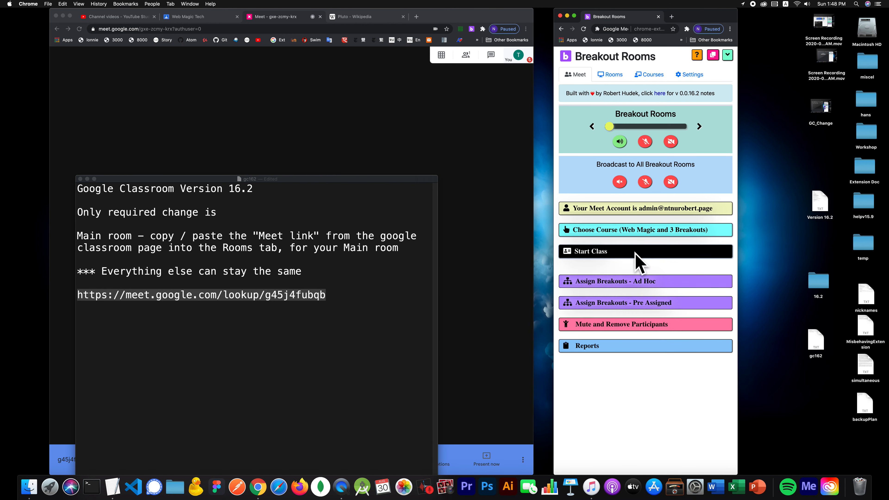
pyautogui.click(634, 253)
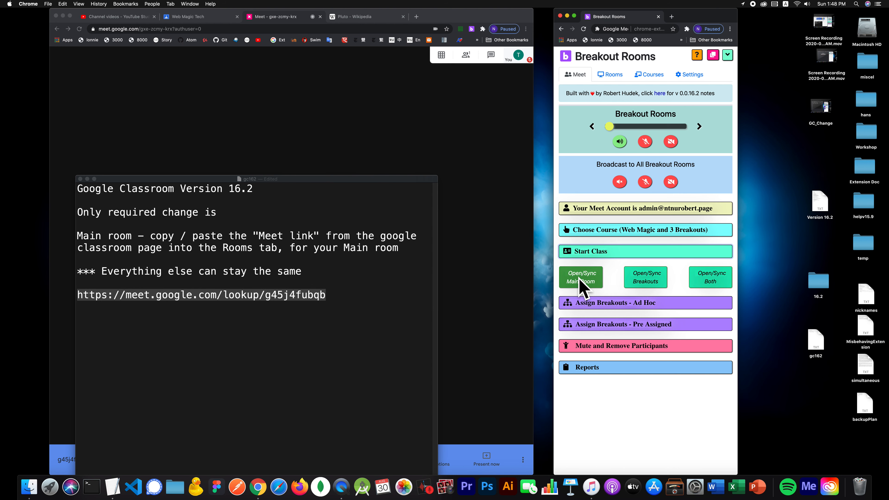
# - Close the old Meet tab and open/sync the Main room's meeting
pyautogui.click(291, 18)
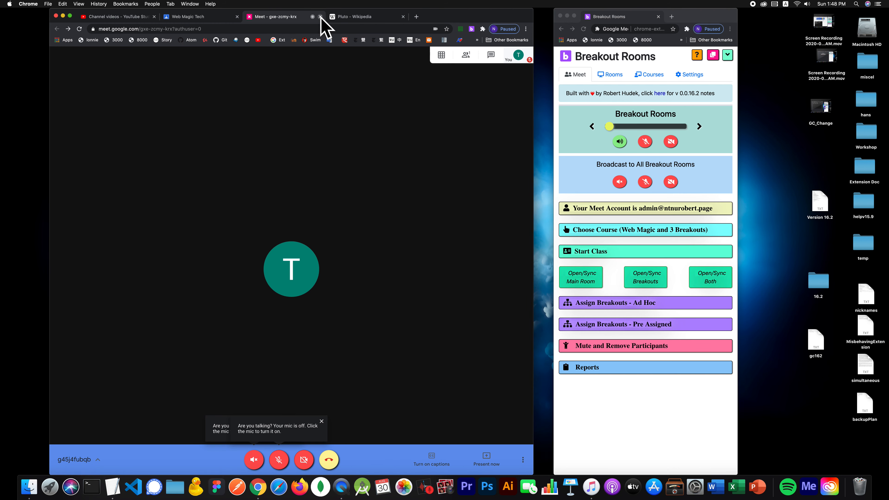
pyautogui.click(320, 17)
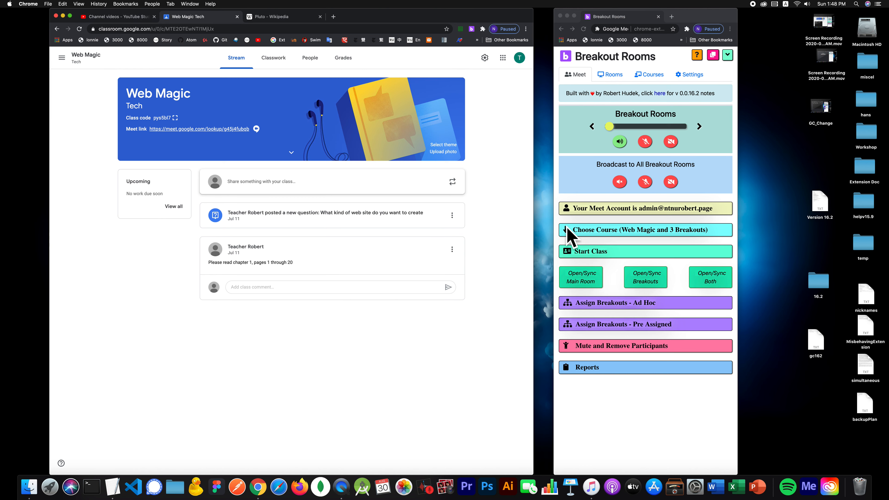
pyautogui.click(586, 283)
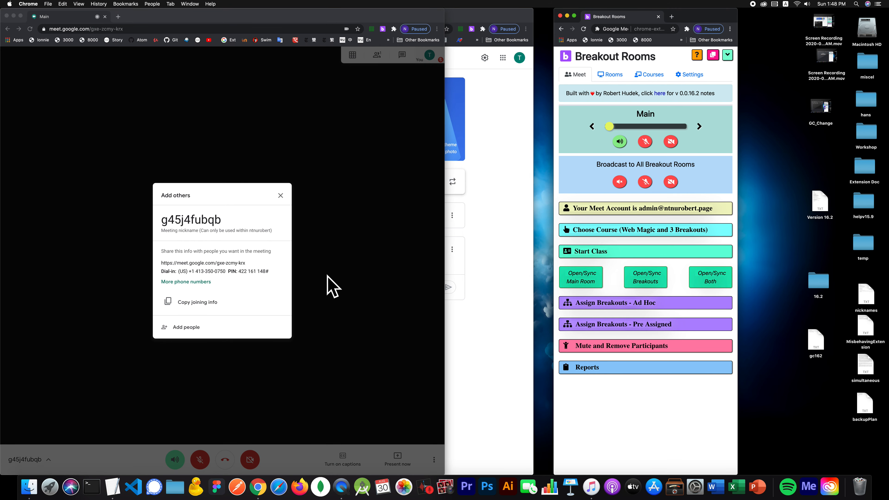
# - Dismiss Main's joining-info dialog and toggle its mic and camera on, then off again
pyautogui.click(318, 200)
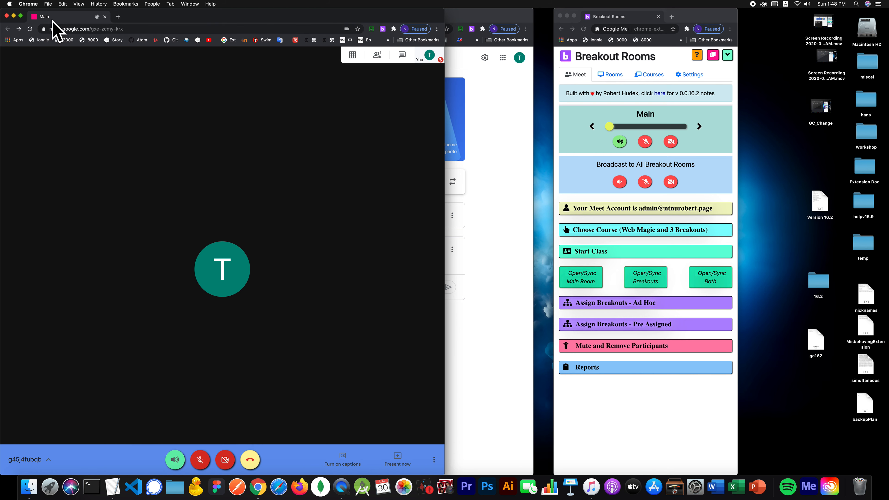
pyautogui.click(645, 136)
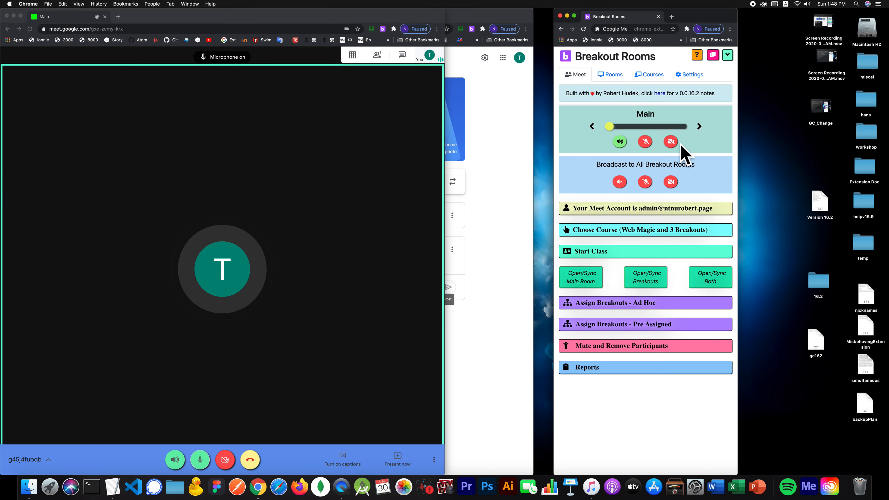
pyautogui.click(671, 144)
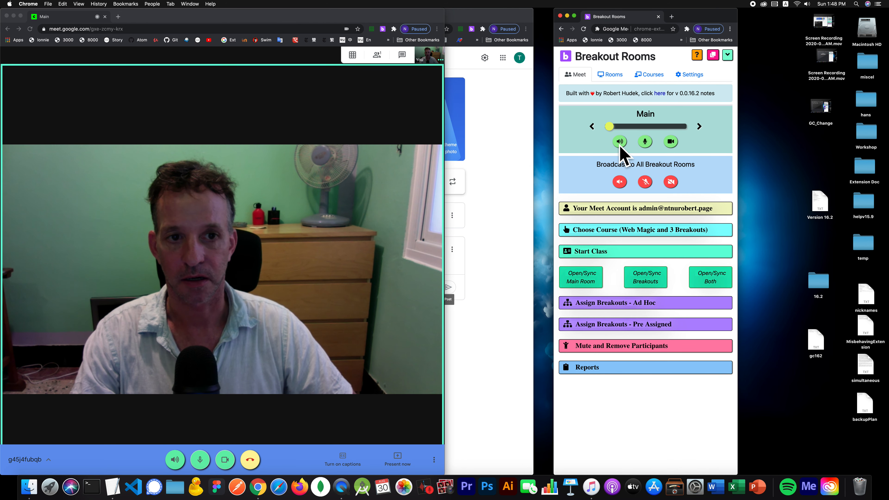
pyautogui.click(646, 142)
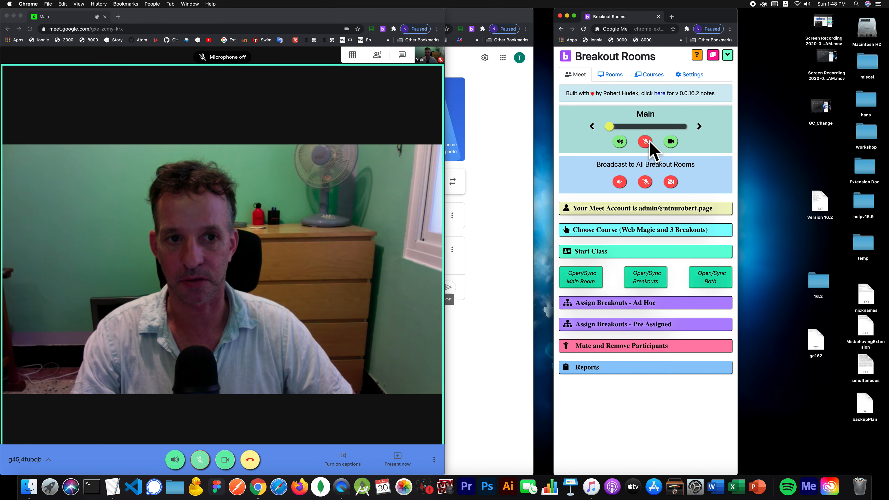
pyautogui.click(676, 143)
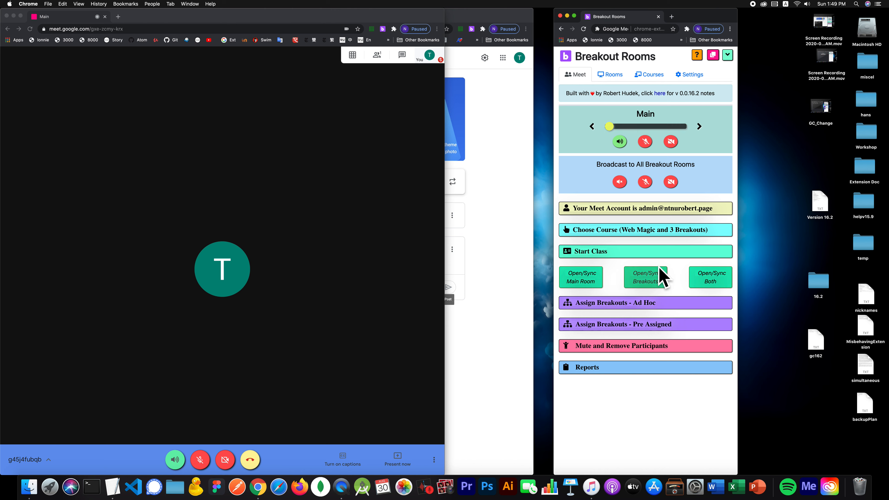
pyautogui.click(174, 113)
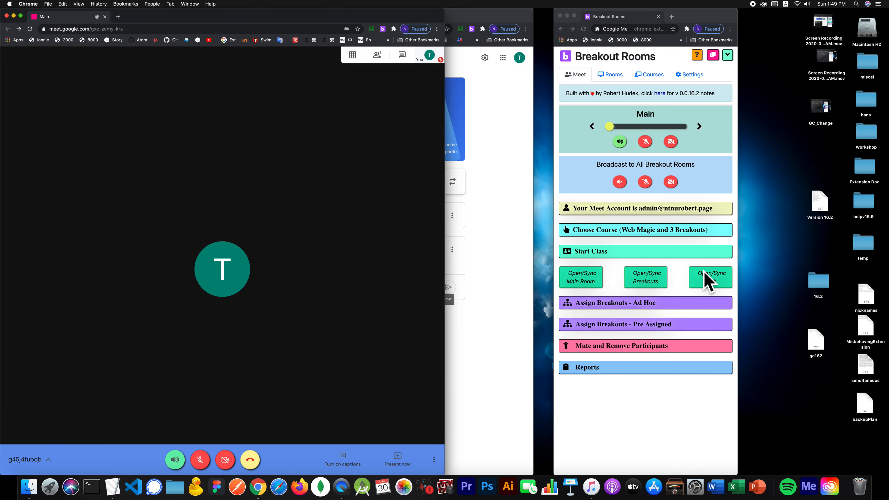
# - Open and sync the Room 1–3 breakout meetings from the panel
pyautogui.click(651, 280)
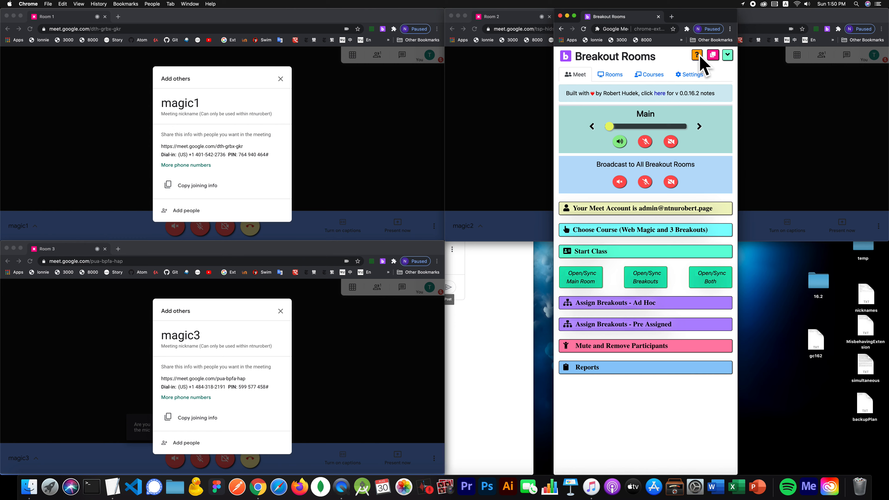
# - Tile the room windows, centre the room panel, and close the Room 1–3 joining-info dialogs
pyautogui.click(714, 55)
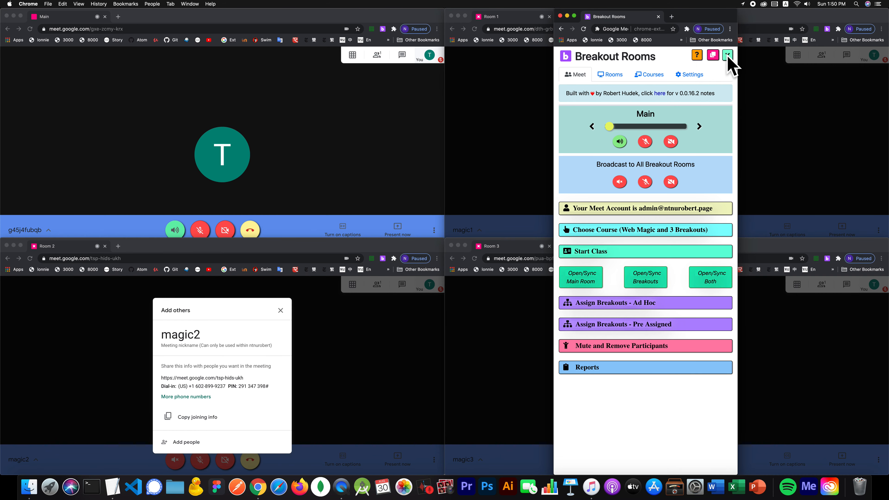
pyautogui.moveTo(681, 17); pyautogui.dragTo(492, 187)
pyautogui.click(494, 113)
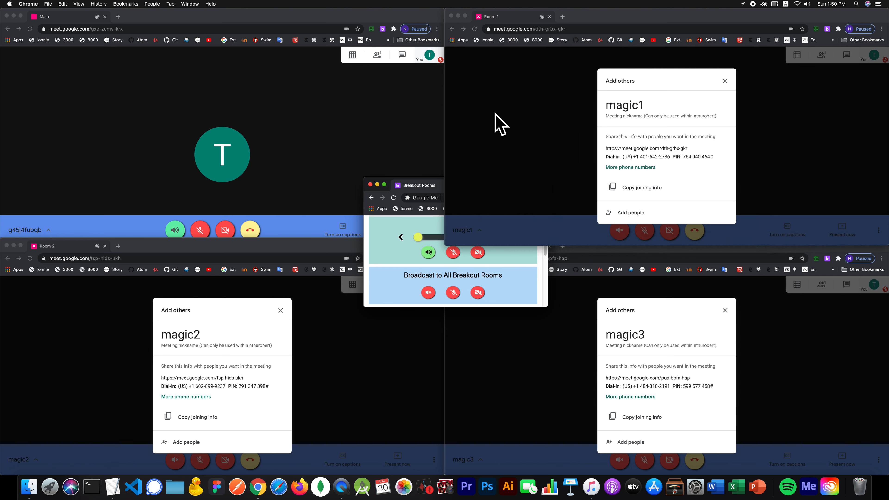
pyautogui.click(495, 116)
pyautogui.click(114, 322)
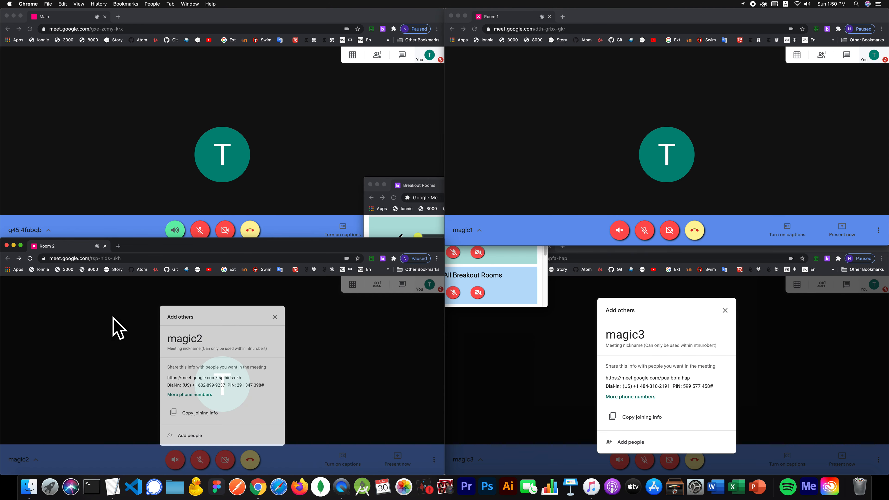
pyautogui.click(519, 383)
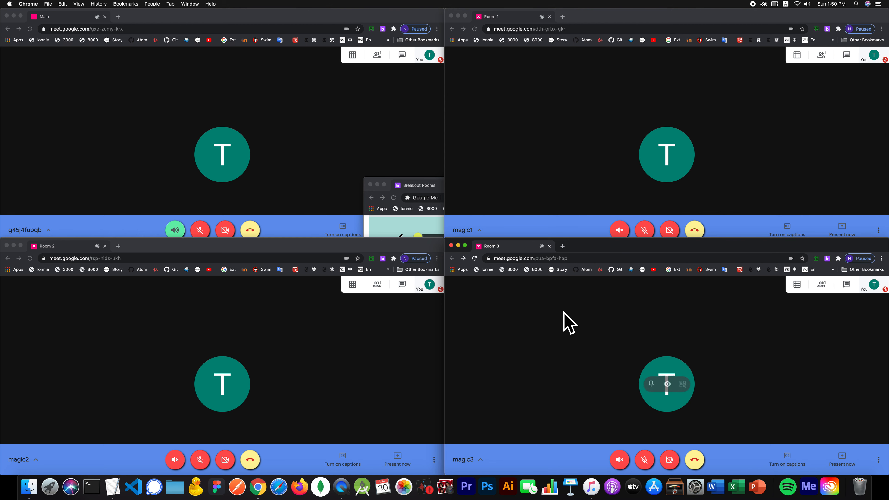
# - Bring the room panel to the front, nudge it up, and unmute Main's microphone
pyautogui.click(414, 187)
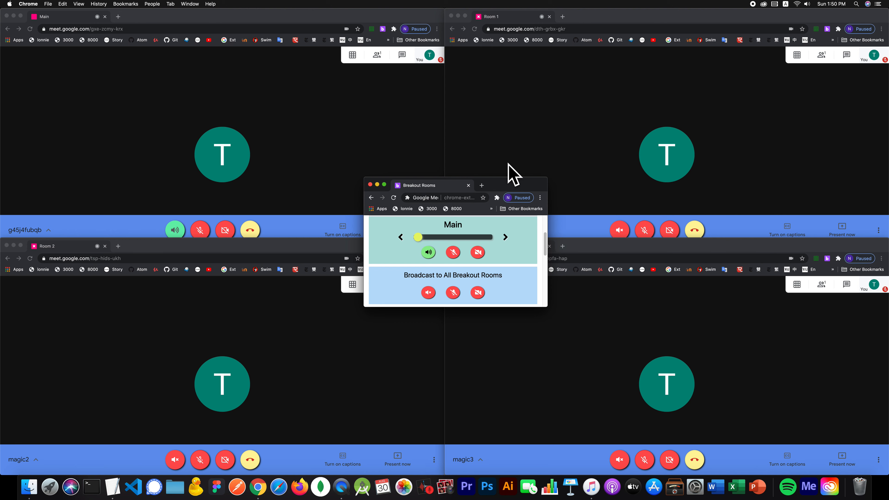
pyautogui.click(393, 168)
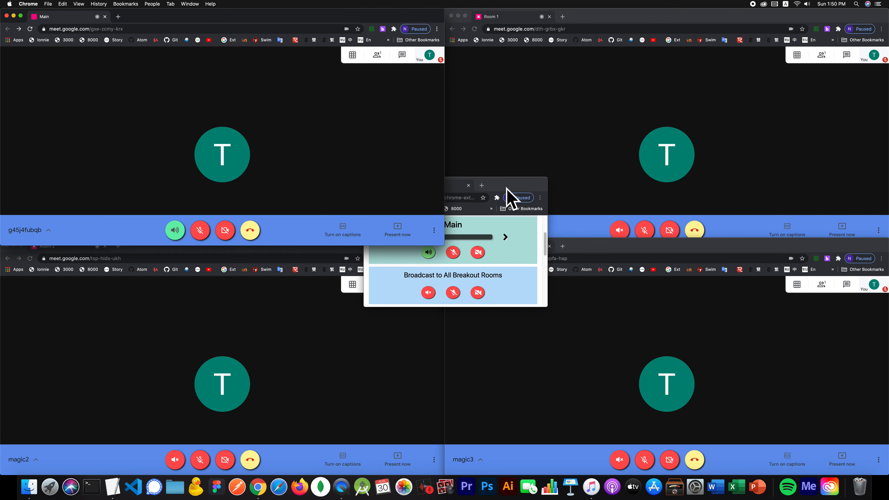
pyautogui.click(383, 29)
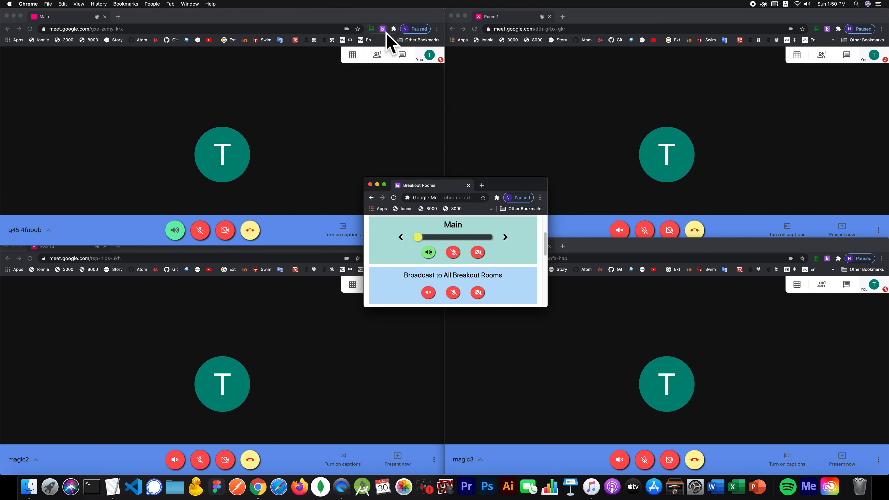
pyautogui.moveTo(499, 187); pyautogui.dragTo(506, 152)
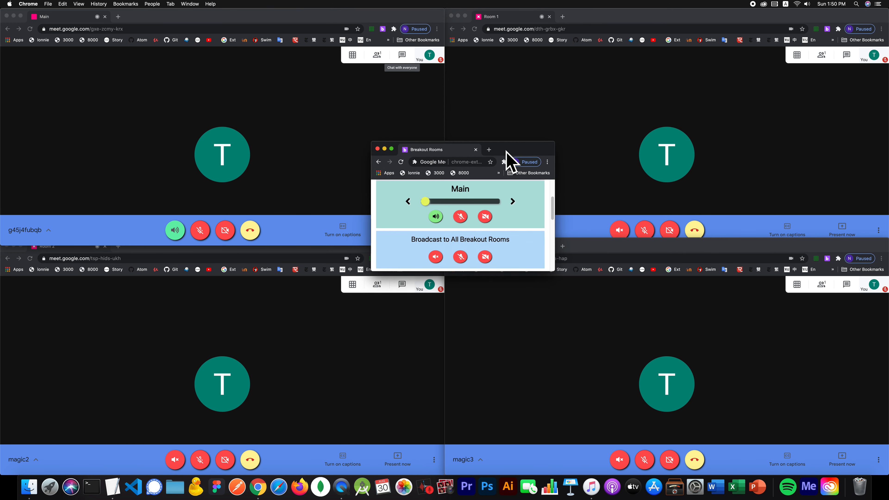
pyautogui.click(462, 220)
# - Turn on Main's camera, then pass mic and camera through Rooms 1 and 2 to Room 3
pyautogui.click(484, 217)
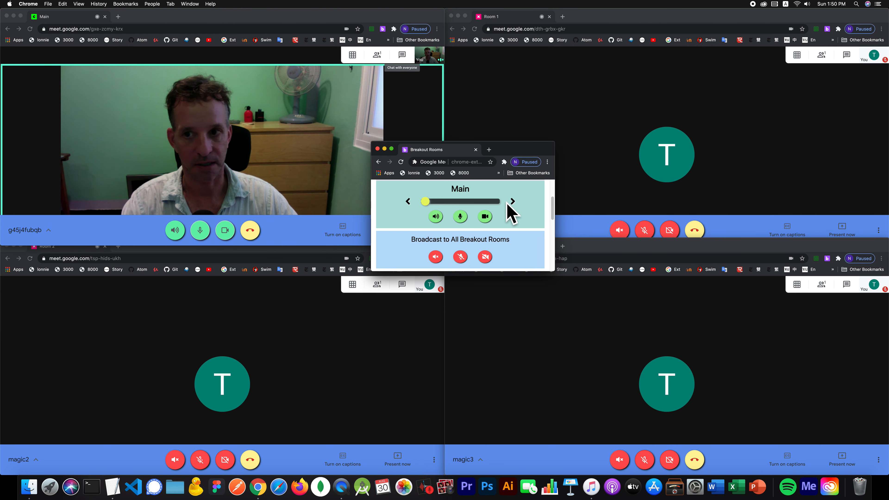
pyautogui.click(512, 202)
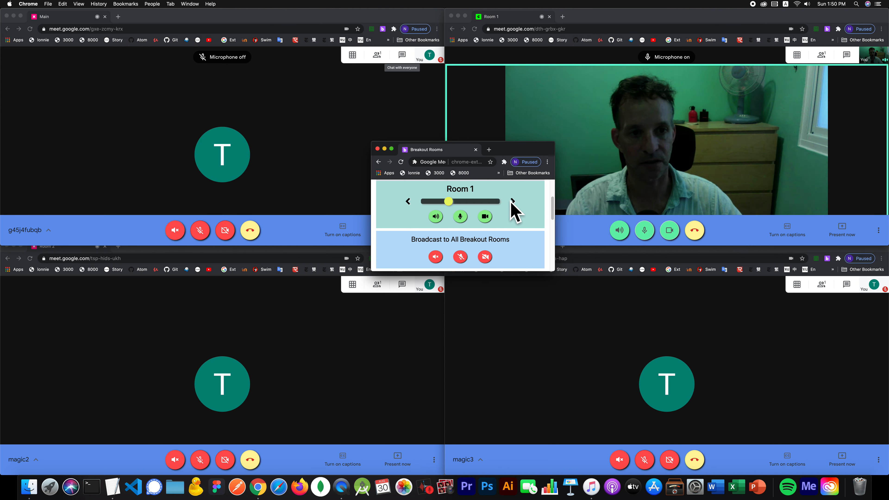
pyautogui.click(511, 202)
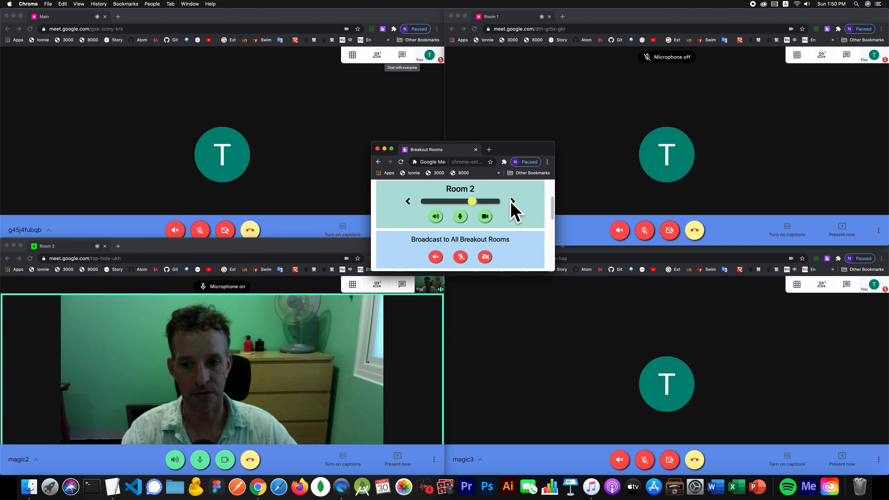
pyautogui.click(511, 202)
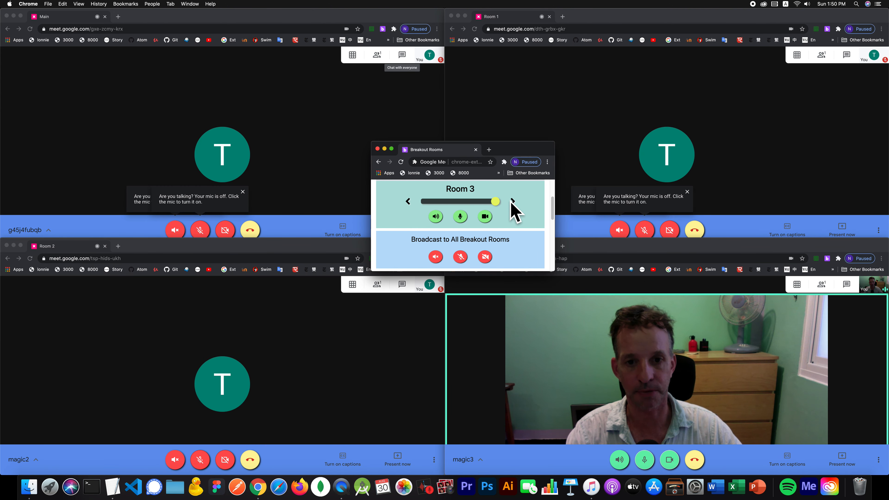
pyautogui.scroll(2, 553, 187)
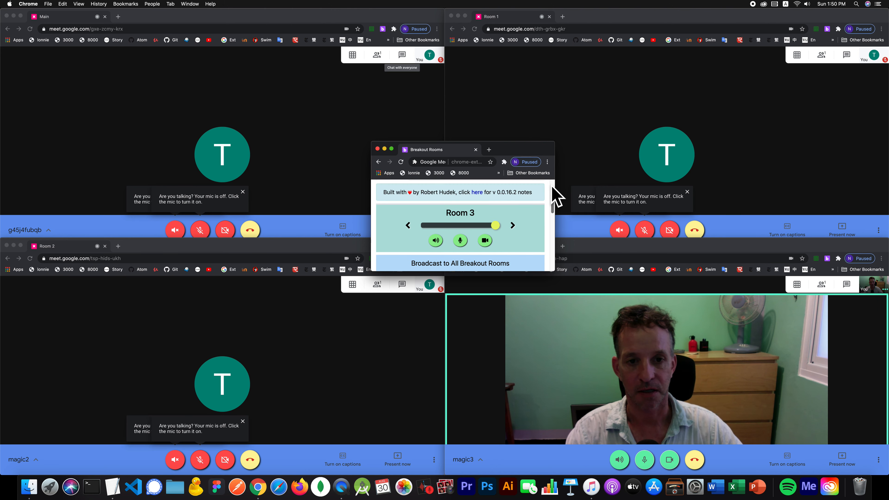
pyautogui.scroll(2, 553, 189)
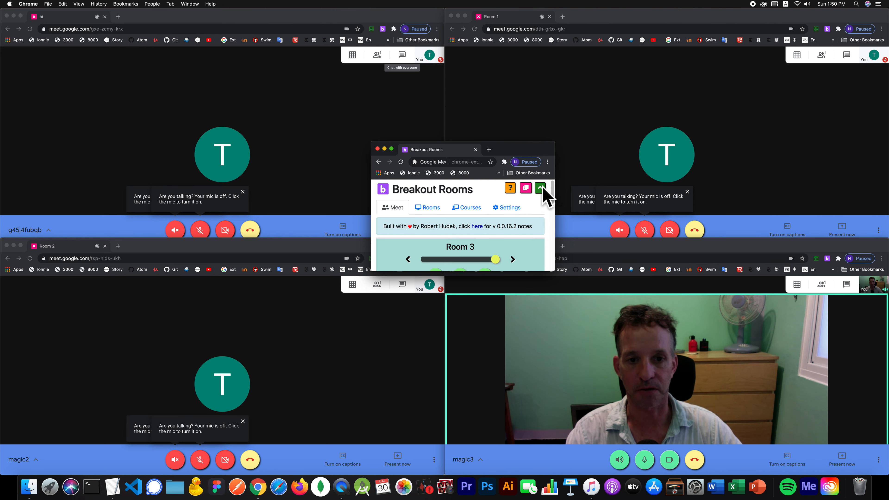
pyautogui.moveTo(553, 192); pyautogui.dragTo(553, 207)
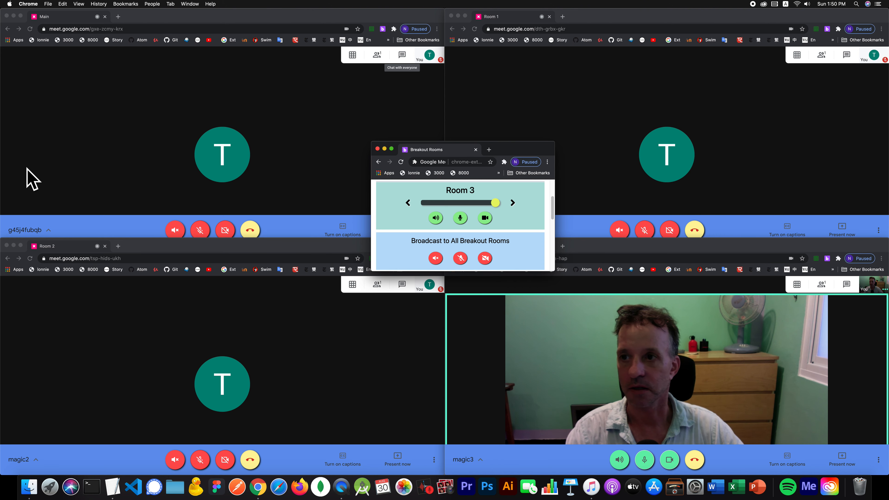
pyautogui.click(137, 29)
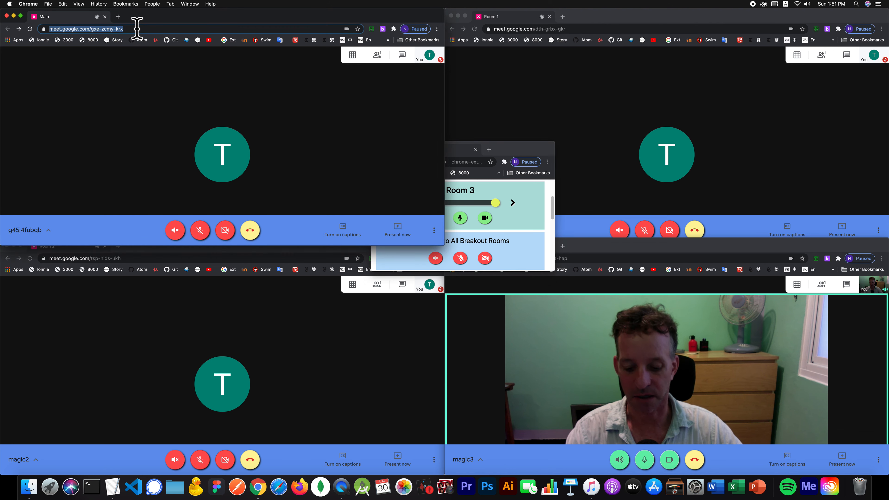
pyautogui.click(100, 130)
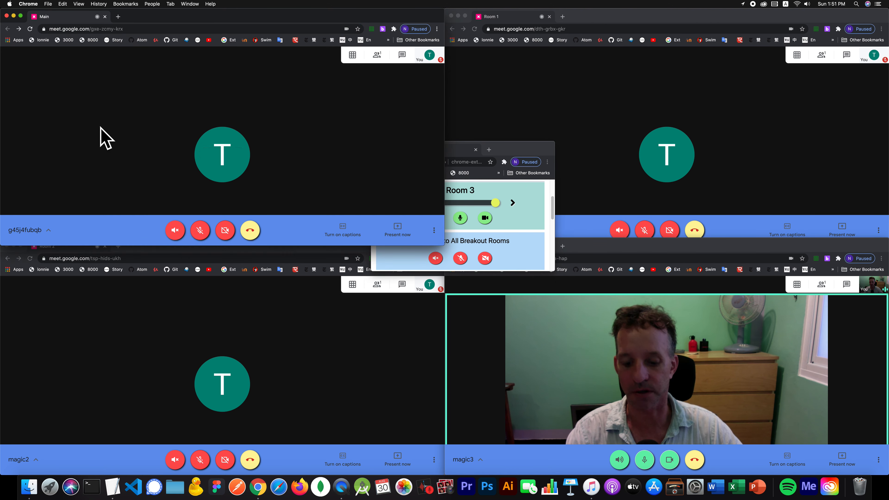
pyautogui.click(134, 28)
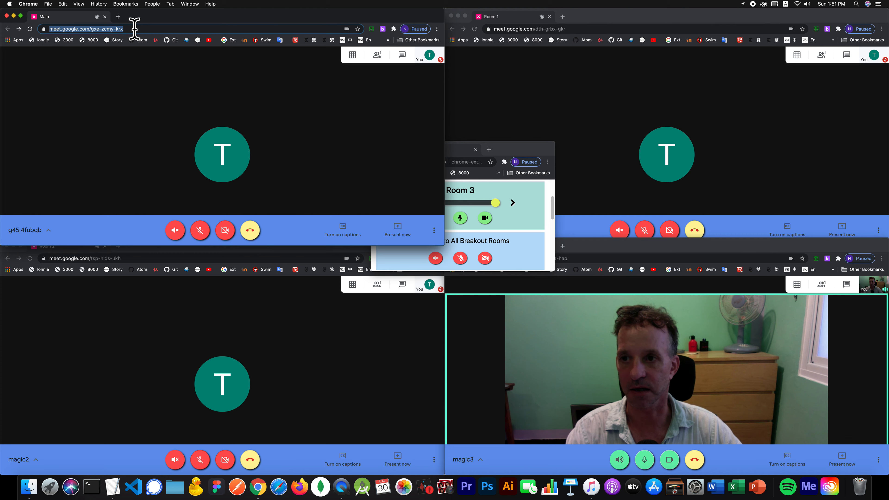
pyautogui.click(133, 106)
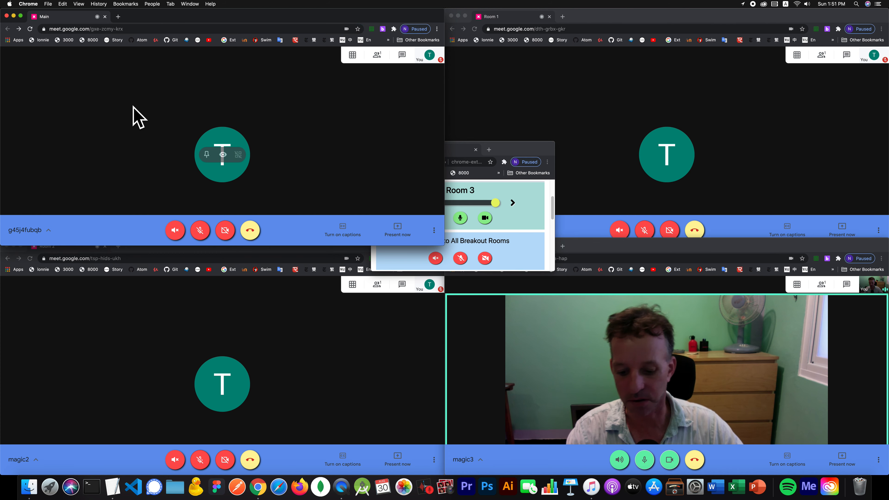
pyautogui.press('super+l')
pyautogui.press('super+c')
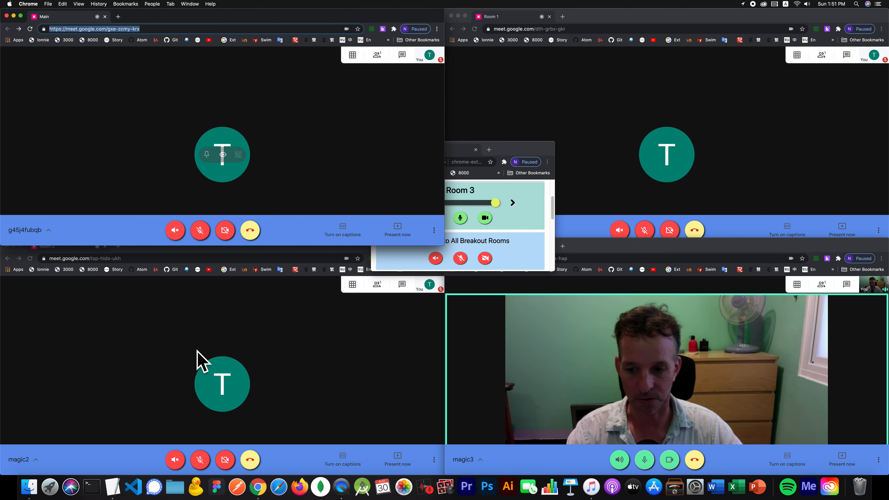
pyautogui.click(112, 486)
# - Paste the Main and Room 1 (Web1) Meet addresses into the notes on separate lines
pyautogui.click(359, 296)
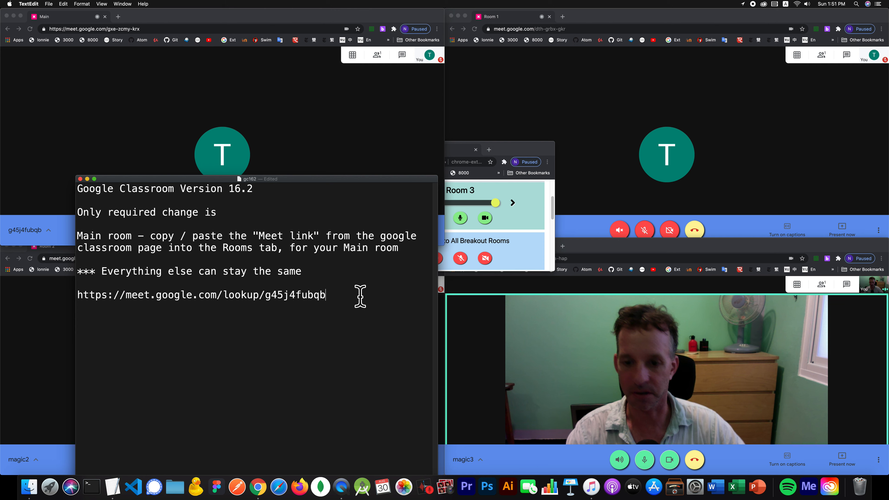
pyautogui.press('super+v')
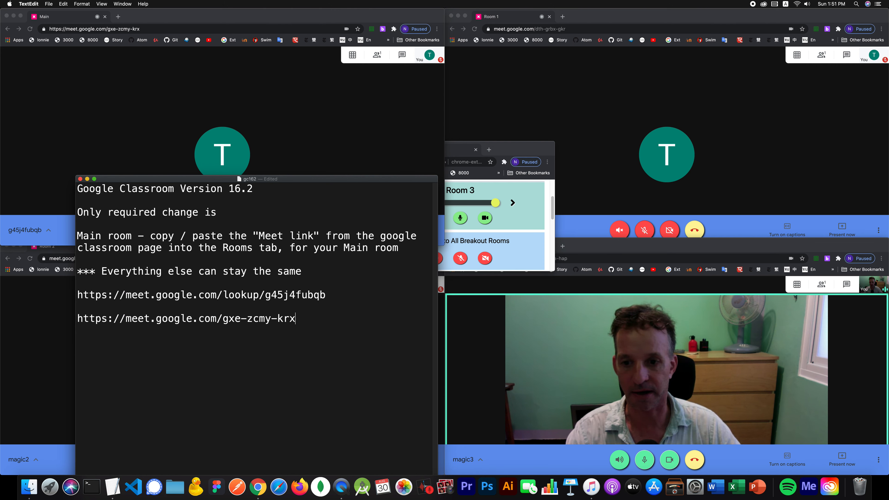
pyautogui.click(567, 128)
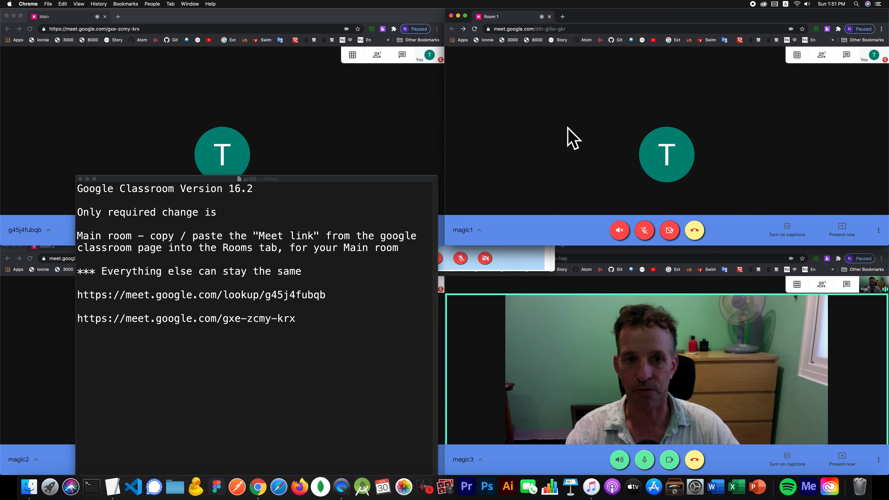
pyautogui.press('super+l')
pyautogui.press('super+c')
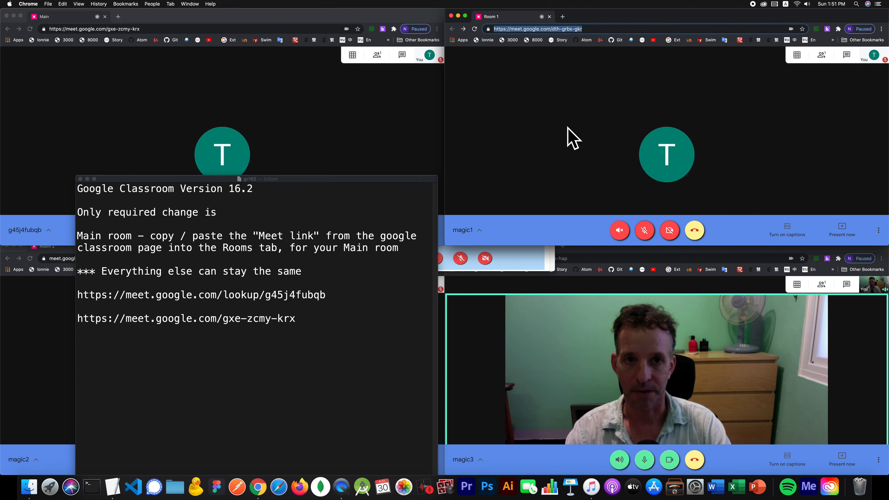
pyautogui.click(291, 349)
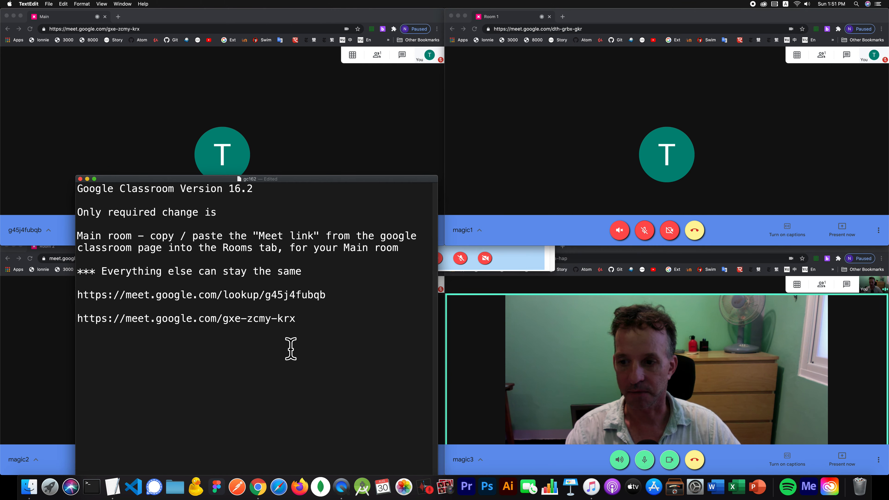
pyautogui.press('super+v')
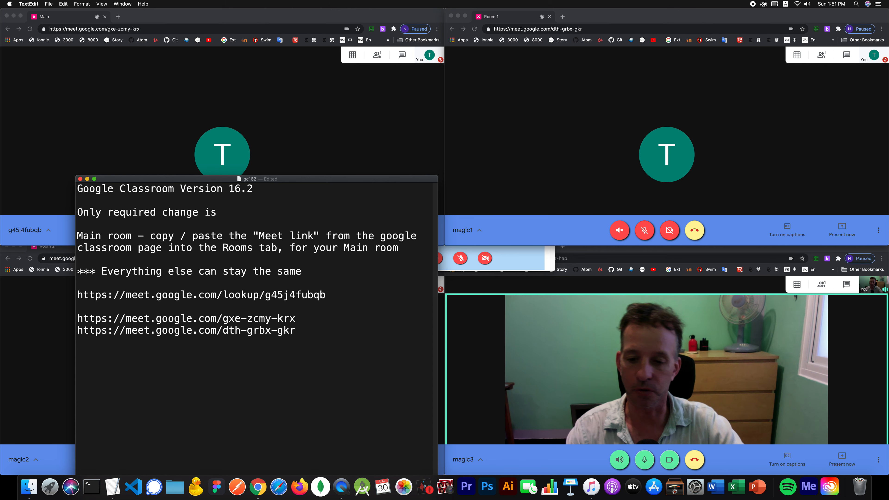
pyautogui.press('Return')
pyautogui.press('Return')
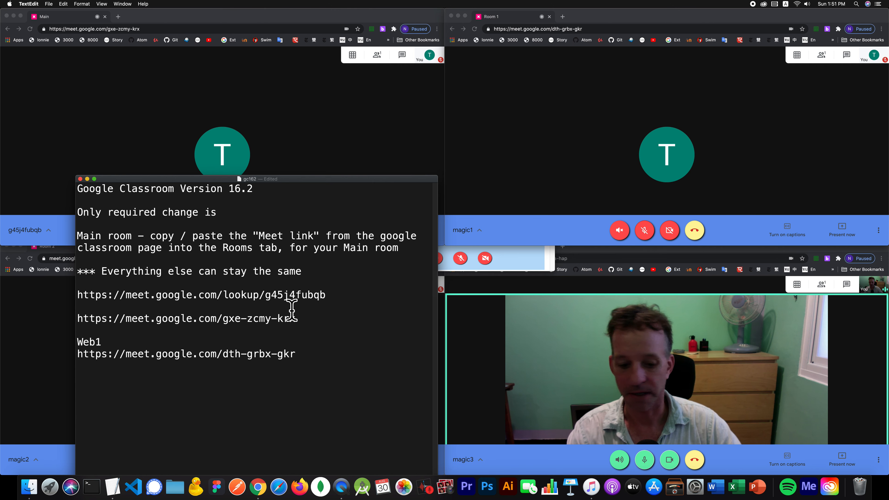
pyautogui.click(292, 310)
pyautogui.press('Return')
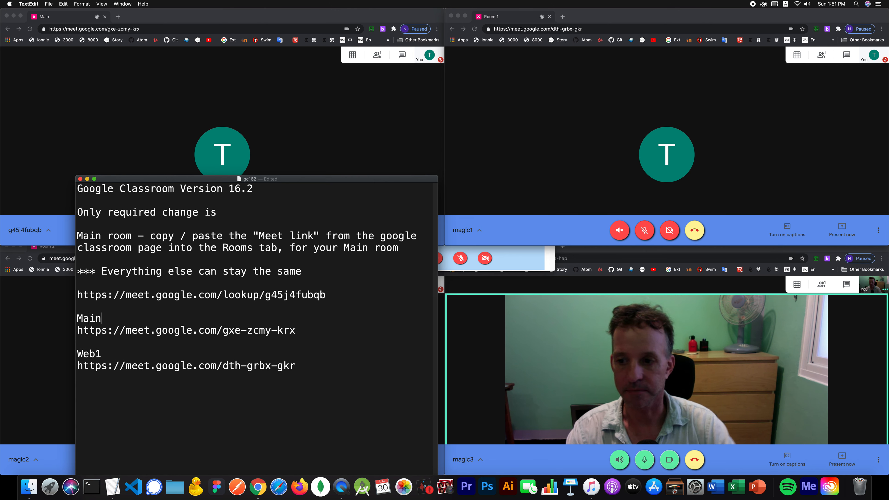
pyautogui.click(325, 371)
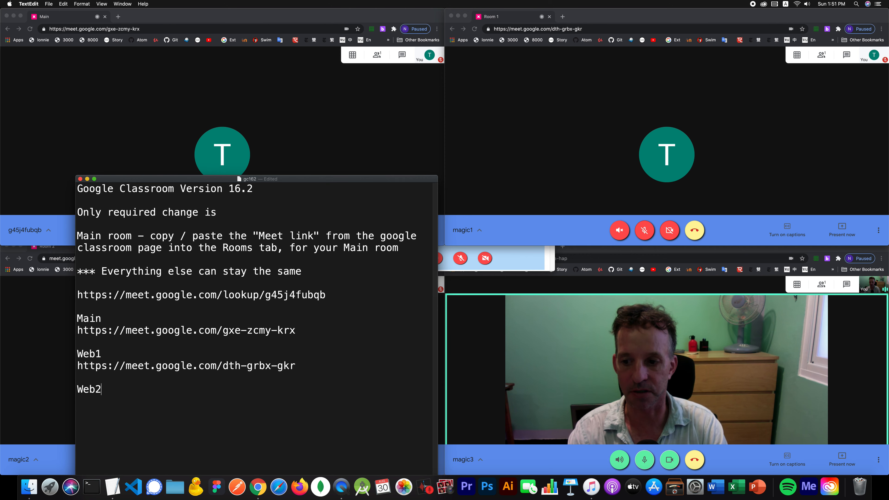
pyautogui.moveTo(341, 179); pyautogui.dragTo(473, 76)
# - Add the Room 2 and Room 3 Meet addresses under the Web2 and Web3 labels
pyautogui.click(50, 366)
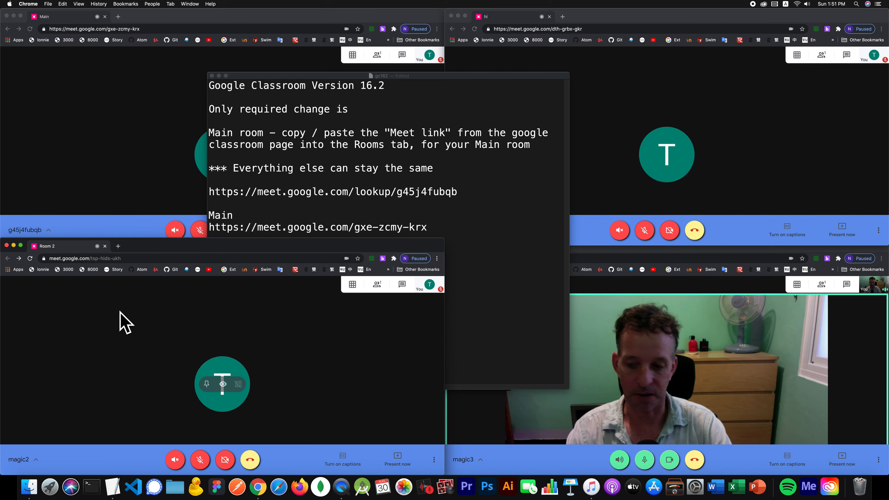
pyautogui.click(486, 231)
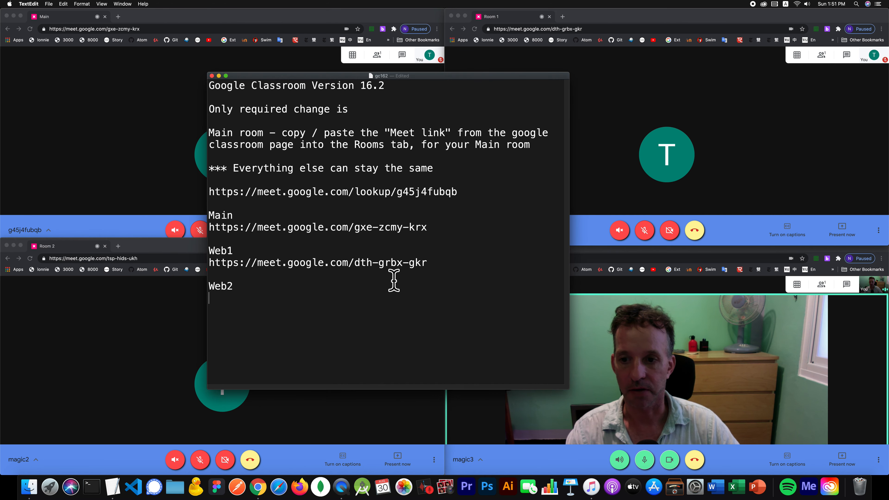
pyautogui.press('Return')
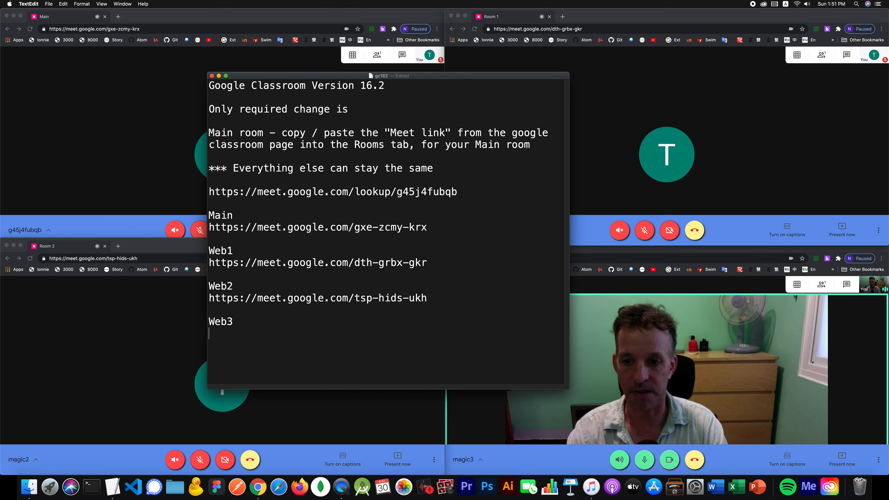
pyautogui.click(709, 295)
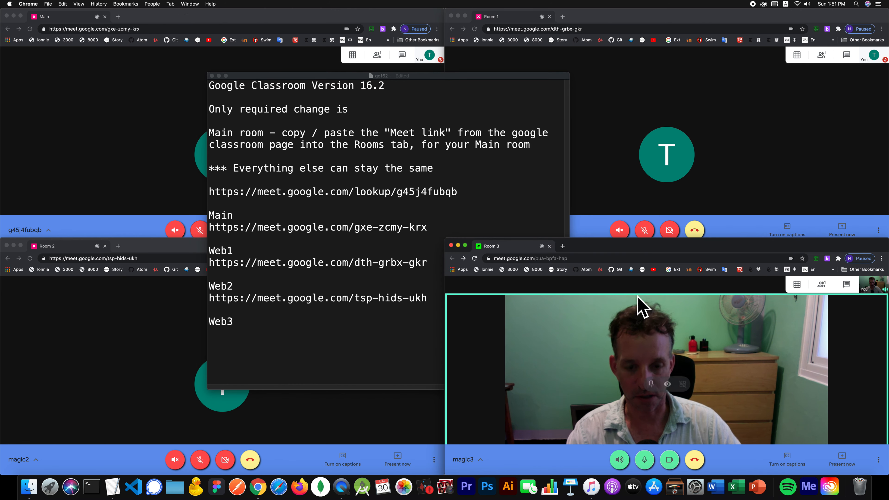
pyautogui.press('super+l')
pyautogui.press('super+c')
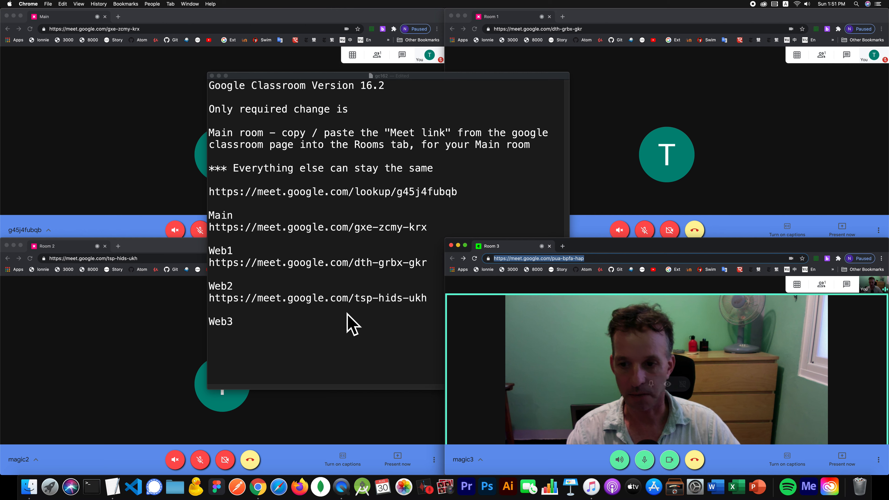
pyautogui.click(327, 324)
pyautogui.press('Return')
pyautogui.press('super+v')
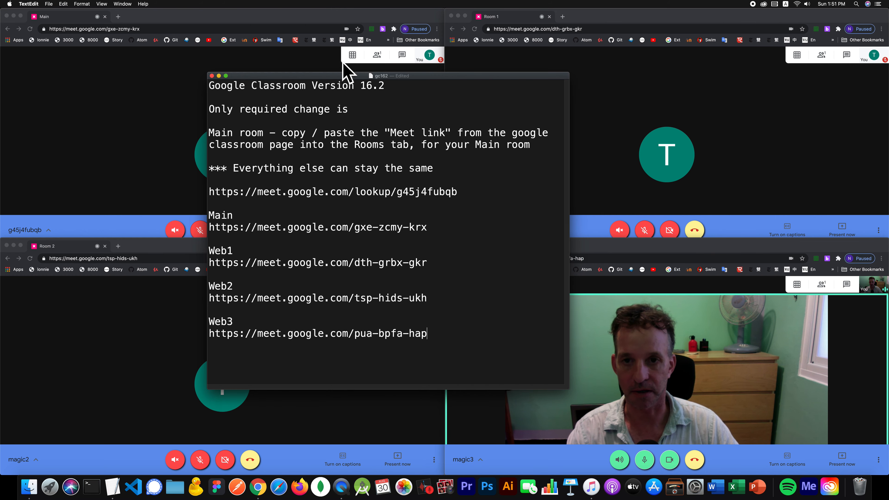
pyautogui.moveTo(334, 75); pyautogui.dragTo(299, 51)
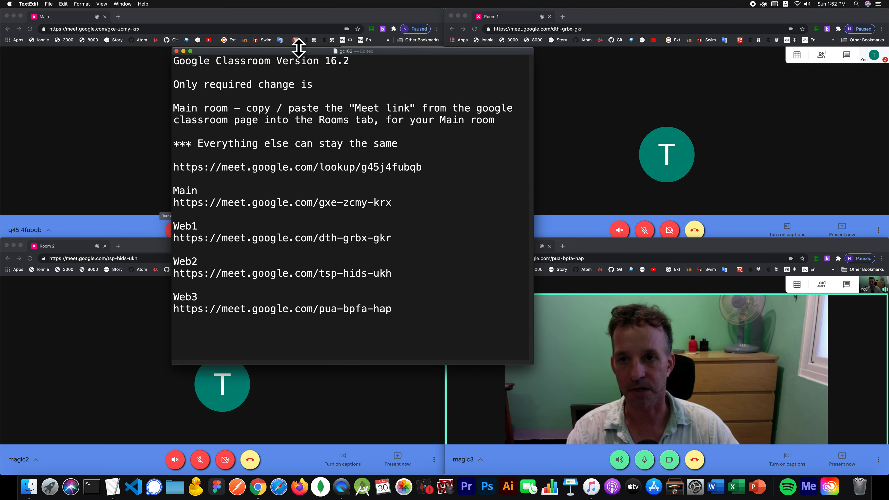
pyautogui.moveTo(297, 49); pyautogui.dragTo(306, 35)
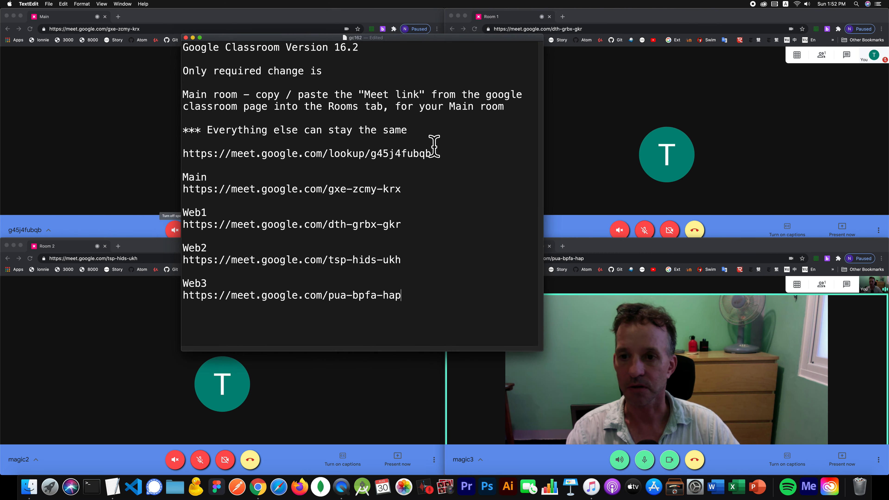
pyautogui.click(476, 158)
pyautogui.press('Return')
pyautogui.press('Return')
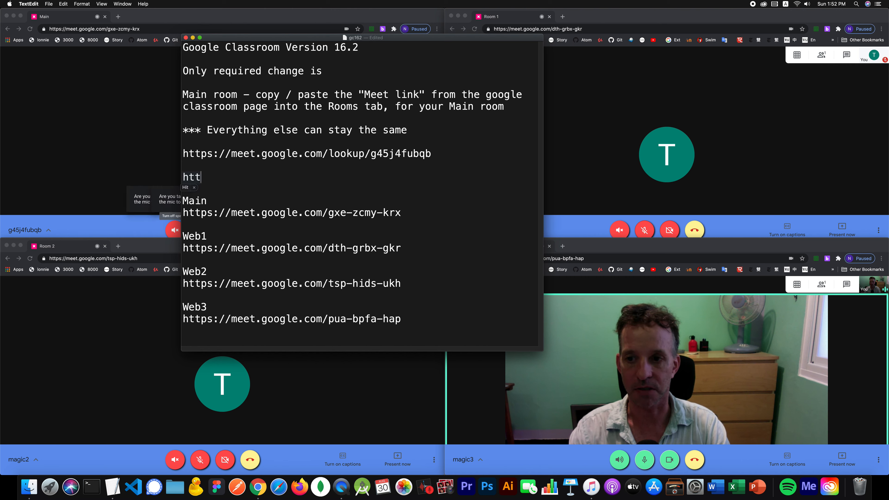
pyautogui.press('BackSpace')
pyautogui.write('://g.co/meet/nickname')
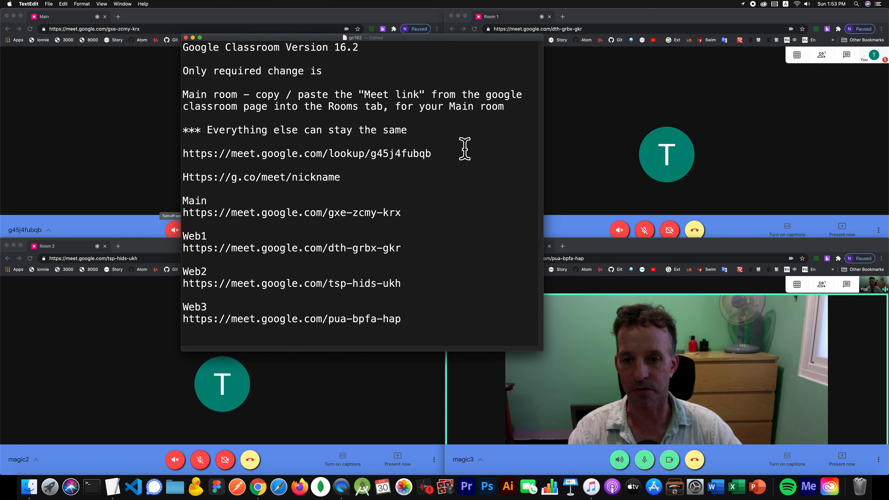
pyautogui.moveTo(415, 37); pyautogui.dragTo(656, 18)
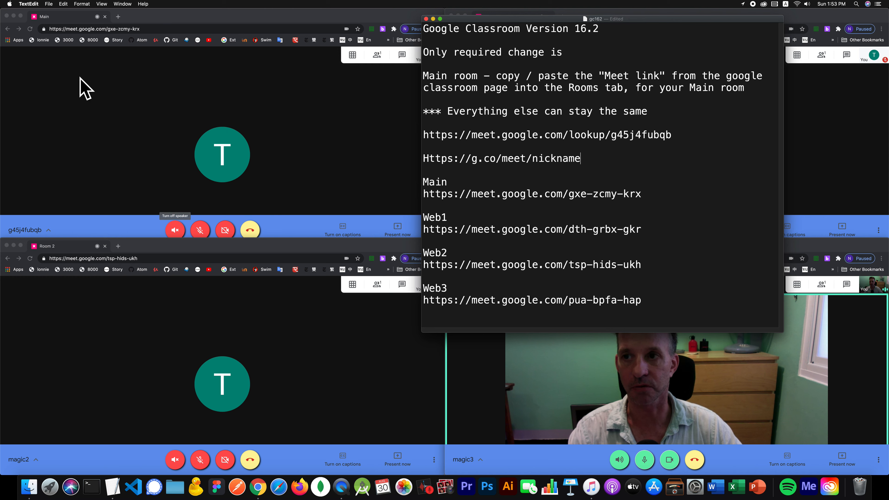
pyautogui.click(118, 16)
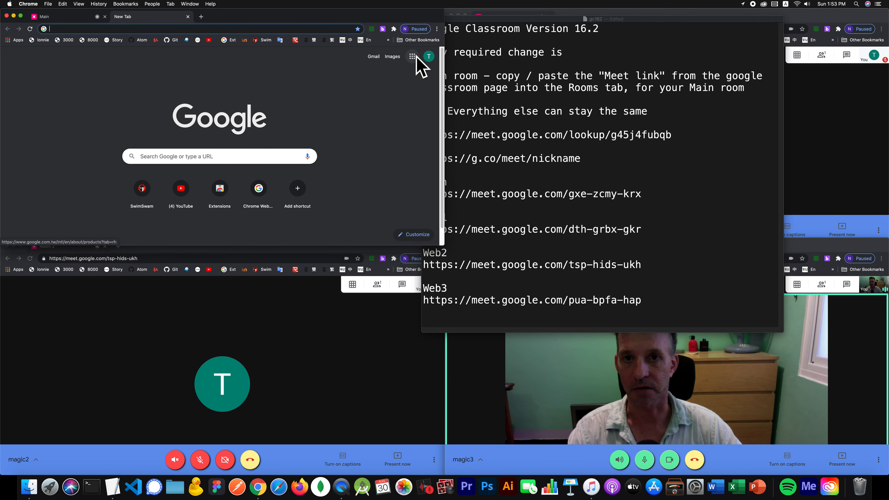
# - Join the Web Magic class's Meet call from Google Classroom
pyautogui.click(412, 56)
pyautogui.scroll(-5, 376, 169)
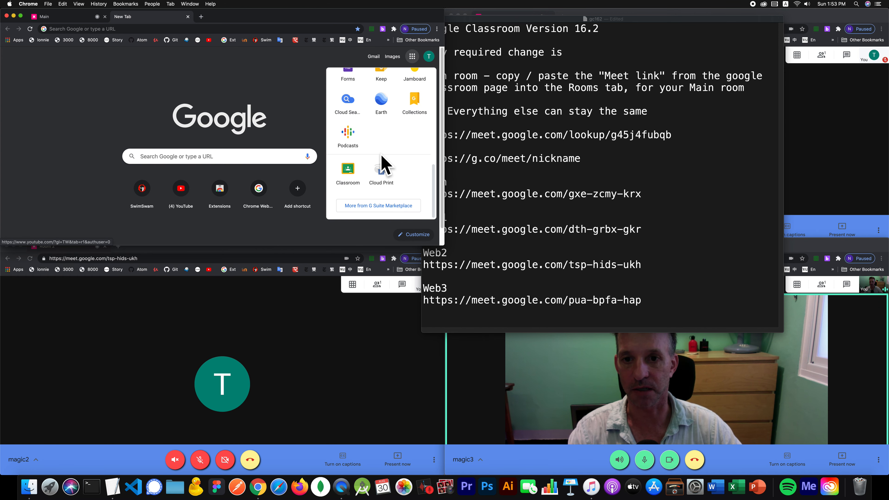
pyautogui.click(348, 171)
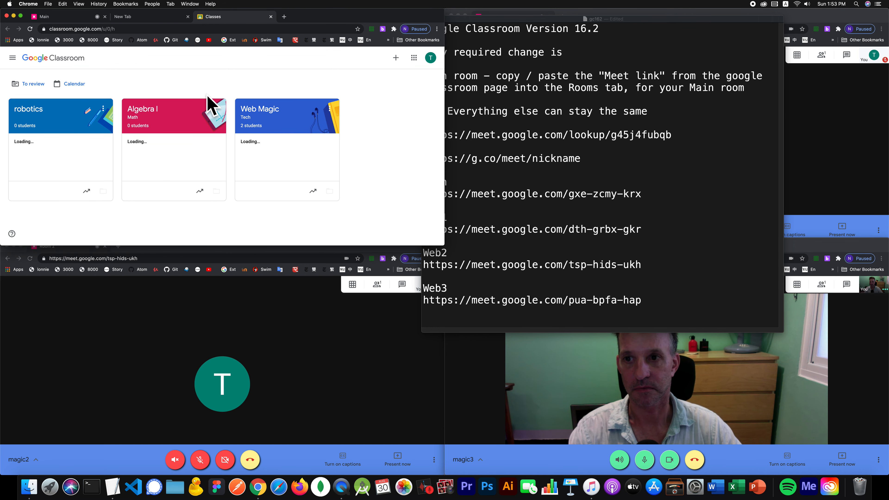
pyautogui.click(298, 122)
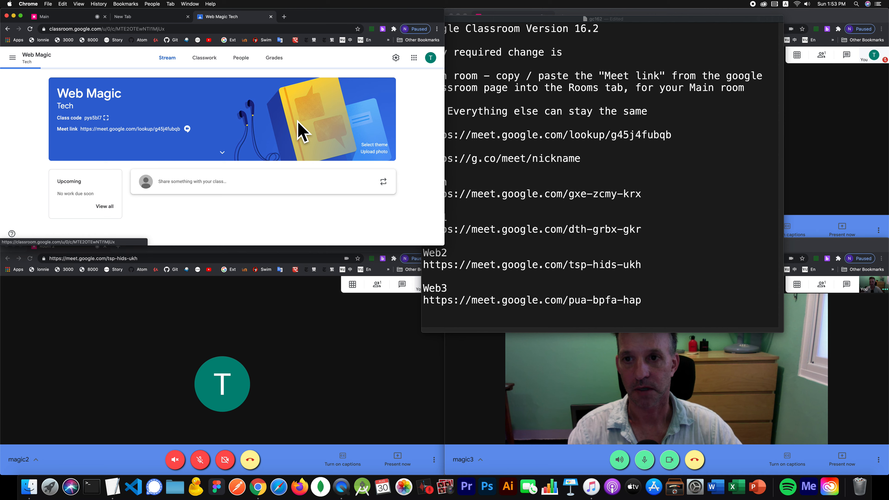
pyautogui.click(168, 129)
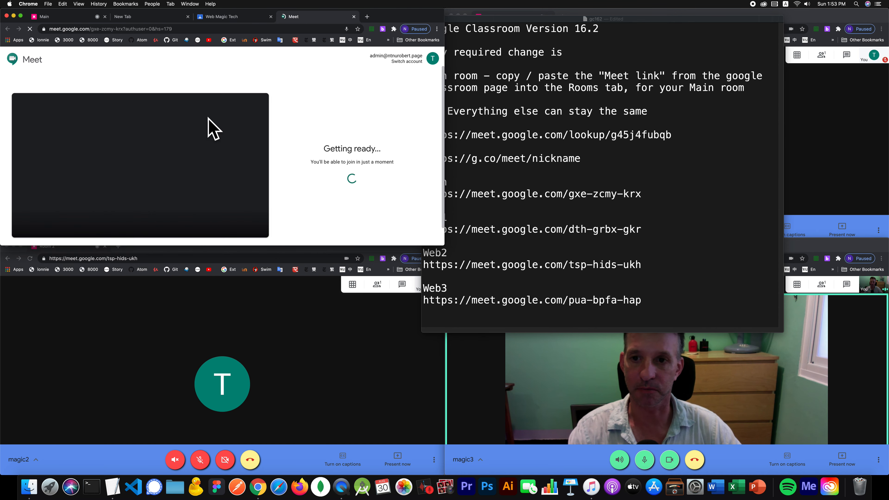
pyautogui.click(328, 175)
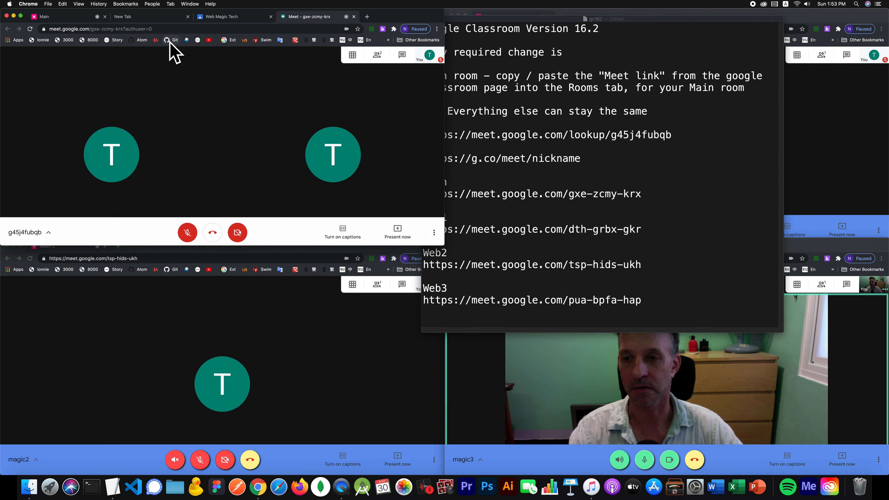
pyautogui.click(172, 28)
pyautogui.press('super+c')
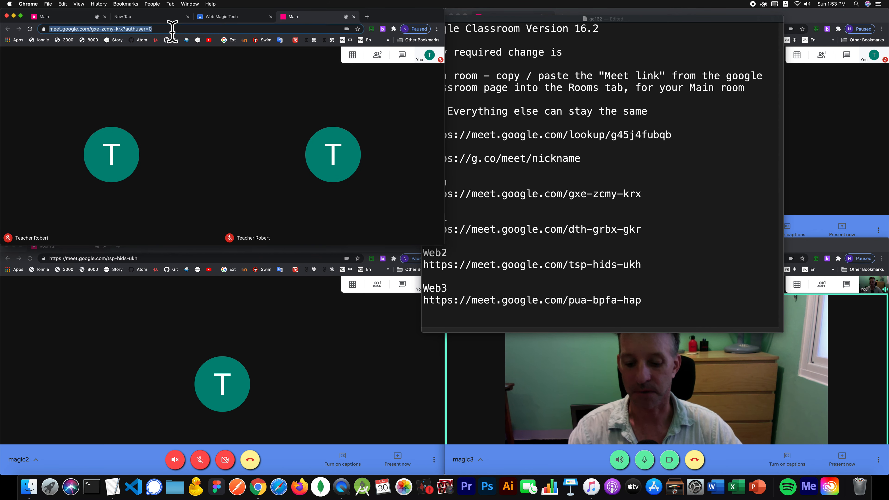
pyautogui.click(664, 193)
pyautogui.click(666, 195)
pyautogui.press('Return')
pyautogui.press('super+v')
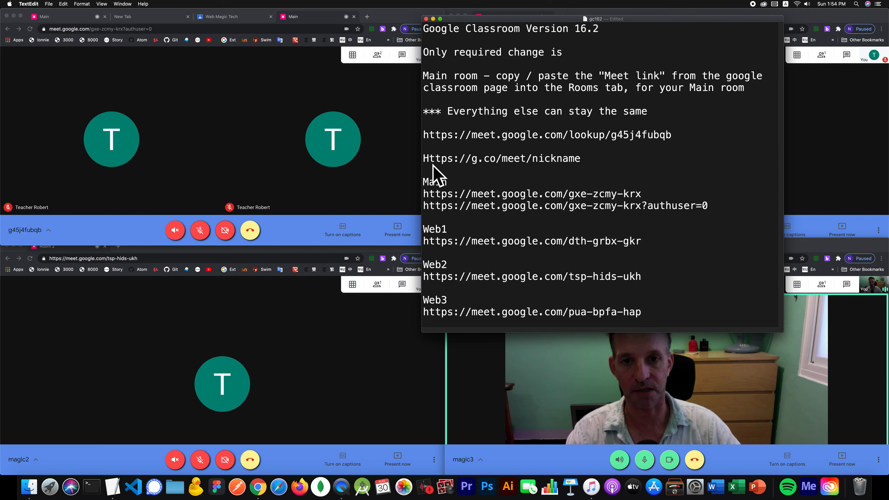
pyautogui.doubleClick(644, 138)
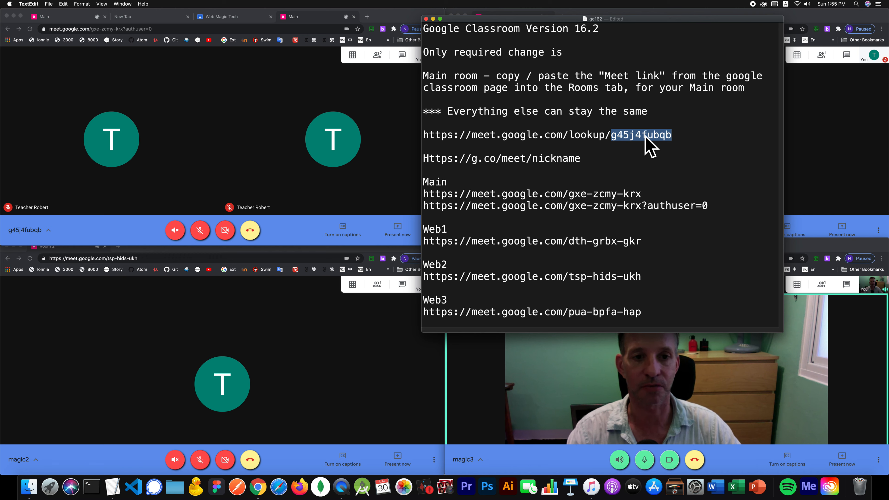
pyautogui.click(528, 162)
pyautogui.click(582, 158)
pyautogui.moveTo(590, 157); pyautogui.dragTo(424, 159)
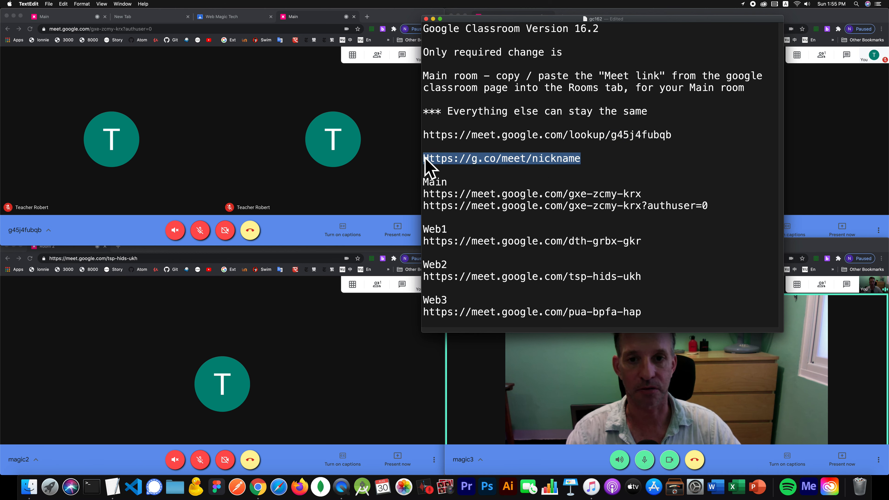
pyautogui.press('super+c')
pyautogui.click(618, 157)
pyautogui.press('Return')
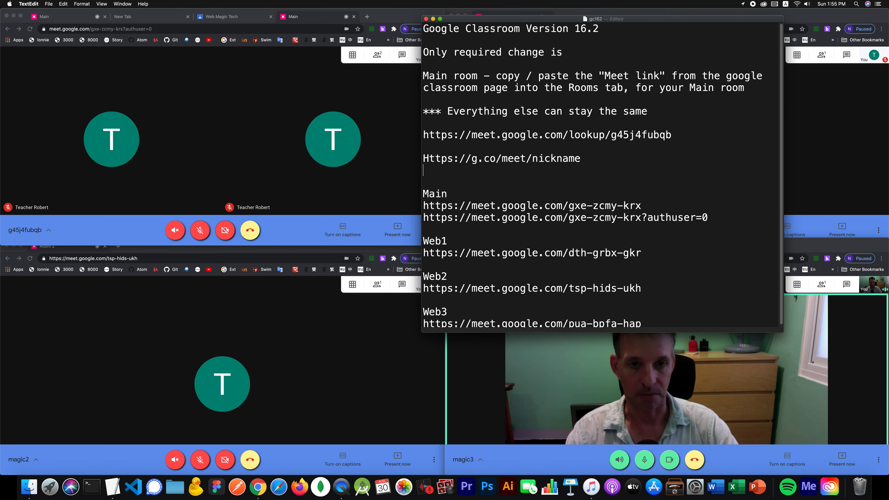
pyautogui.press('super+v')
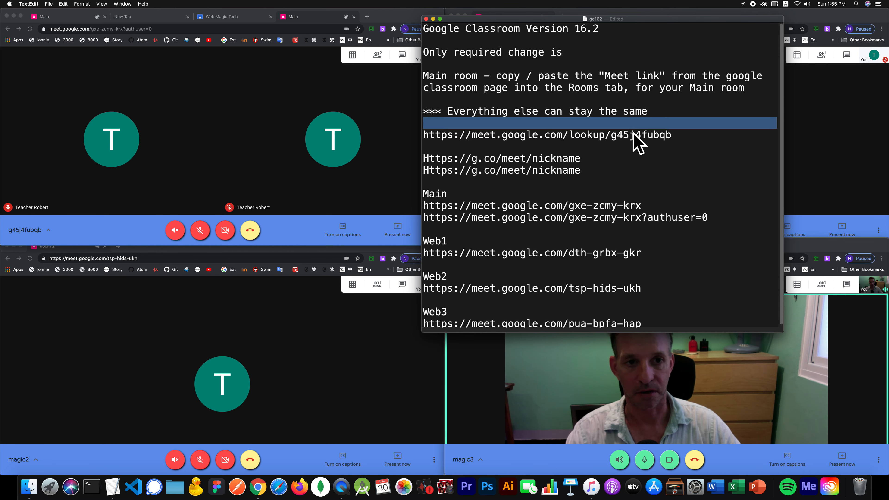
pyautogui.doubleClick(634, 137)
pyautogui.press('super+c')
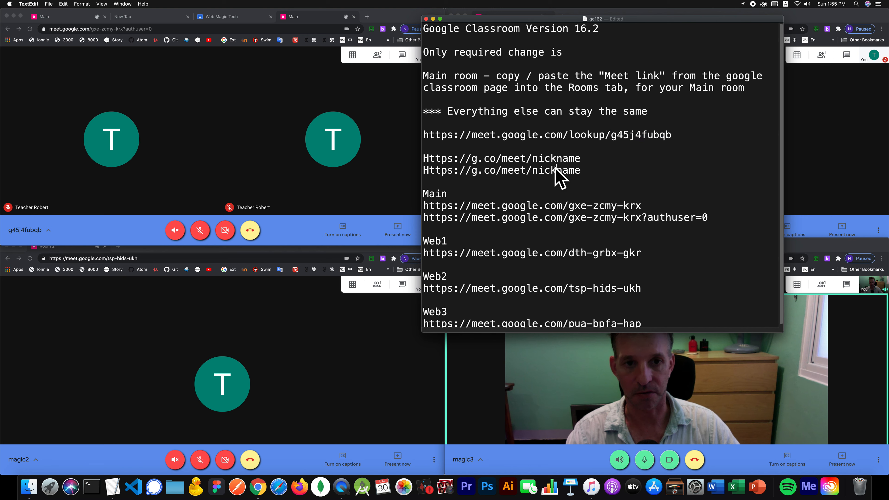
pyautogui.doubleClick(560, 171)
pyautogui.press('super+v')
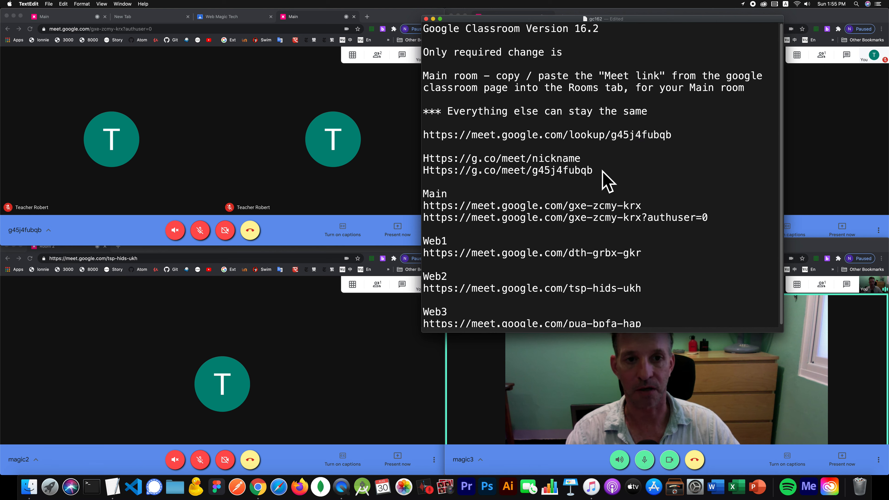
pyautogui.moveTo(594, 170); pyautogui.dragTo(423, 173)
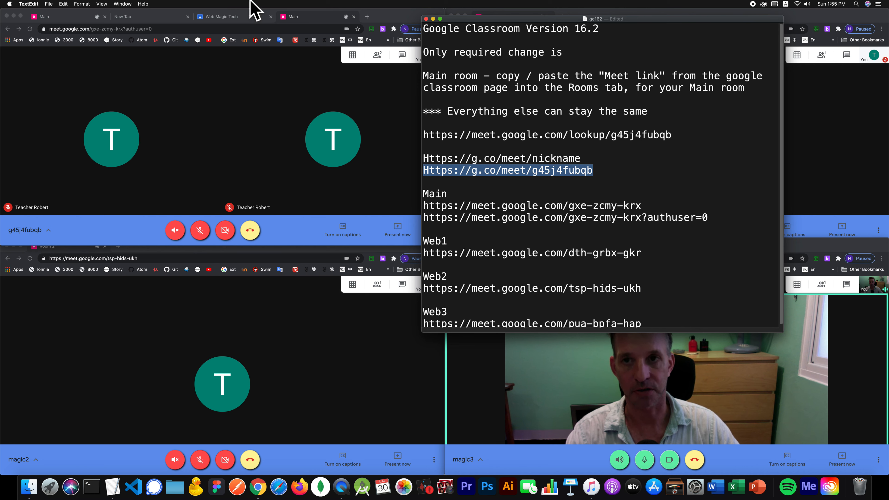
pyautogui.click(366, 17)
pyautogui.press('super+v')
pyautogui.press('Return')
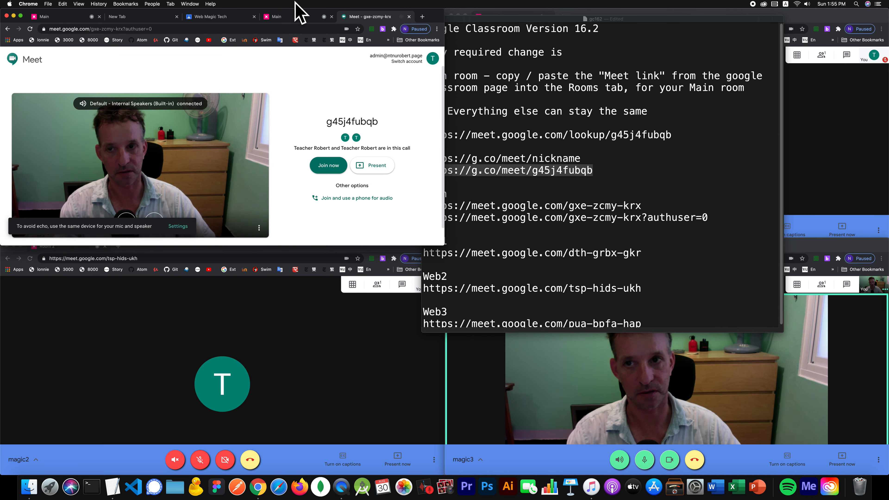
pyautogui.click(334, 219)
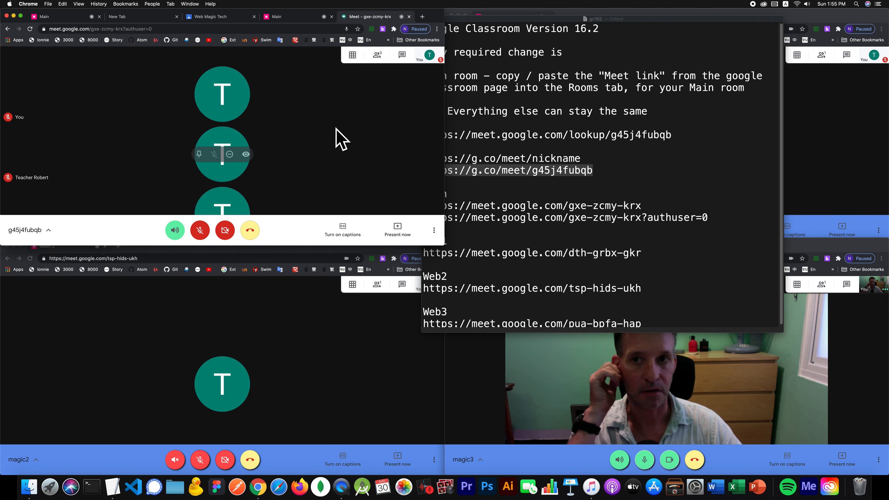
pyautogui.click(275, 29)
pyautogui.press('super+c')
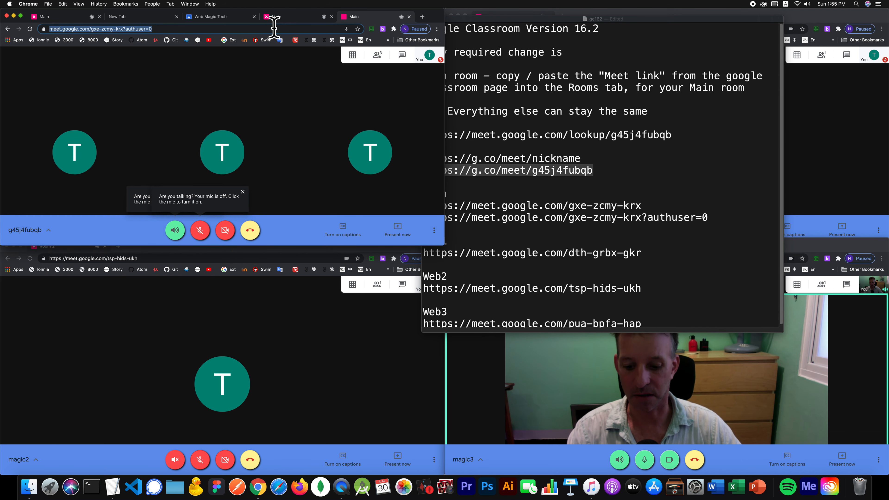
pyautogui.click(690, 224)
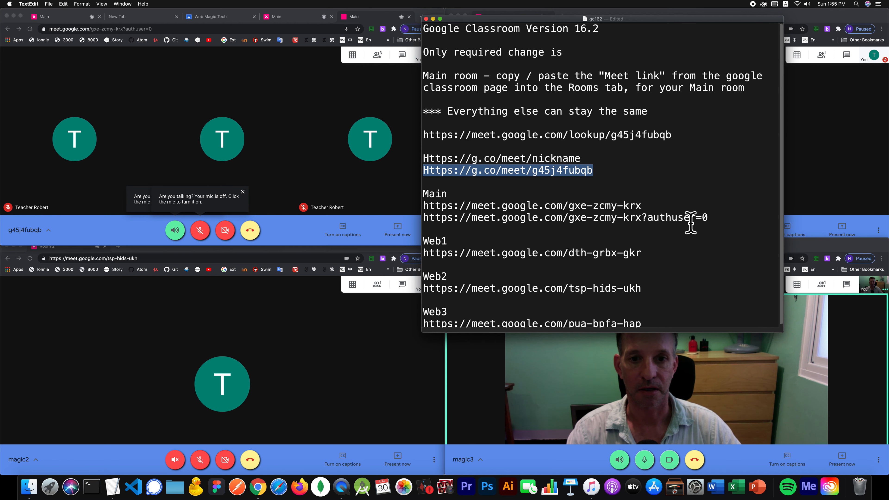
pyautogui.click(727, 220)
pyautogui.press('Return')
pyautogui.press('super+v')
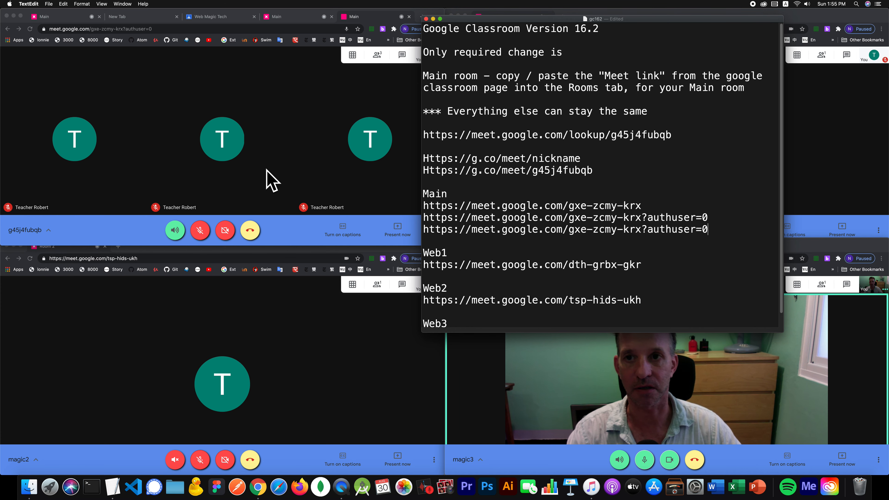
# - Close the two duplicate Main meeting tabs and the empty new tab
pyautogui.click(304, 17)
pyautogui.click(332, 17)
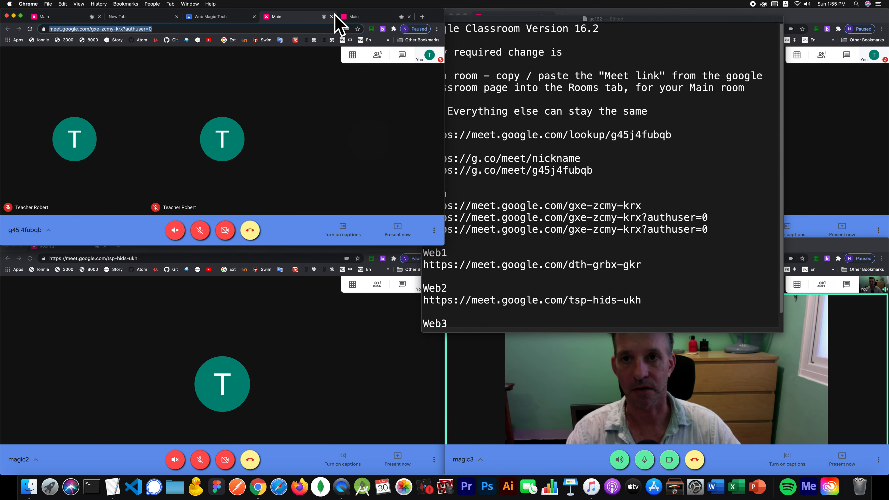
pyautogui.click(331, 16)
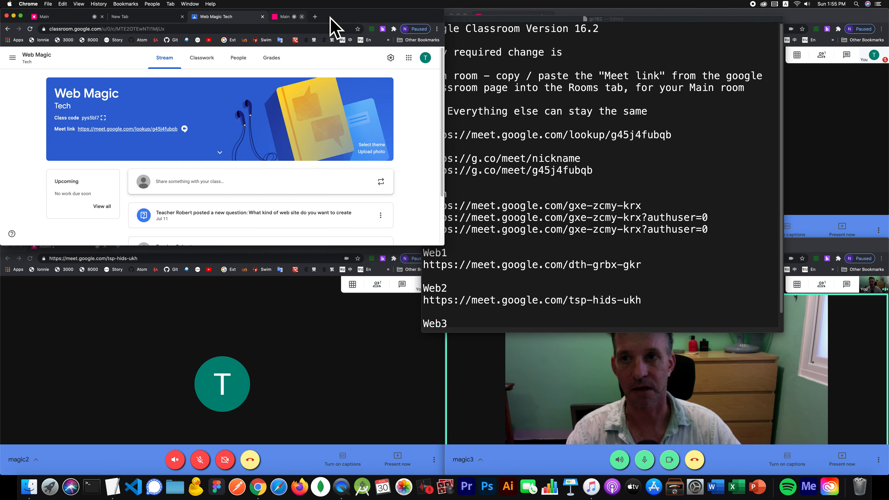
pyautogui.click(188, 16)
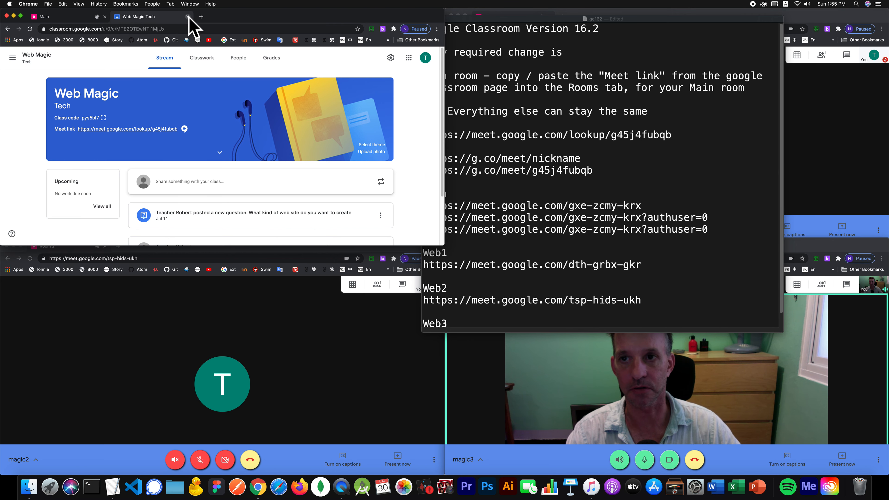
pyautogui.click(600, 250)
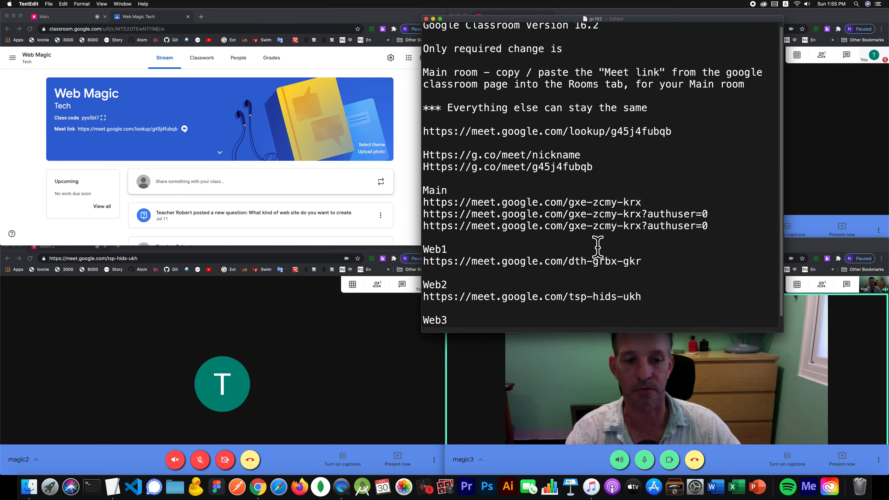
pyautogui.scroll(-1, 601, 242)
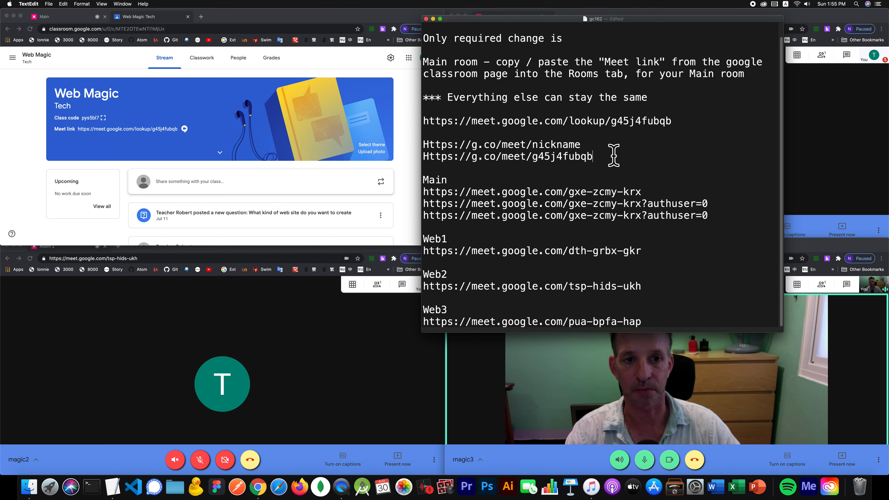
pyautogui.moveTo(613, 159); pyautogui.dragTo(420, 156)
pyautogui.press('super+c')
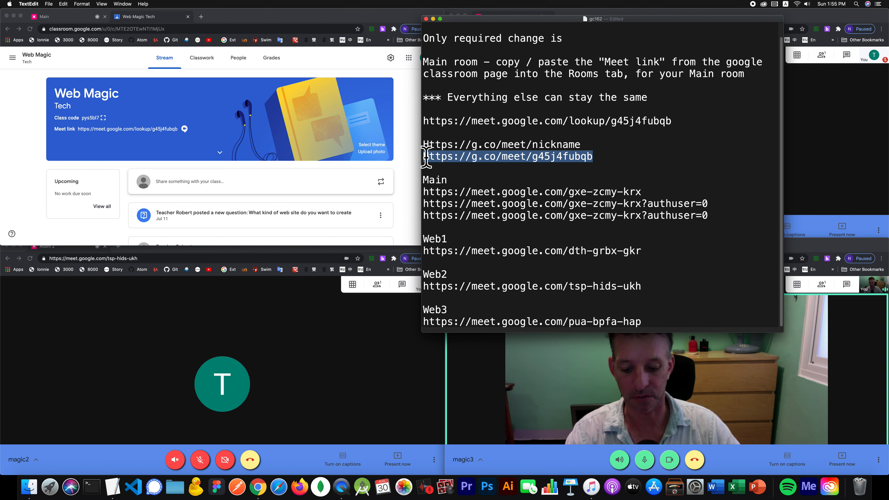
pyautogui.click(626, 165)
pyautogui.press('Return')
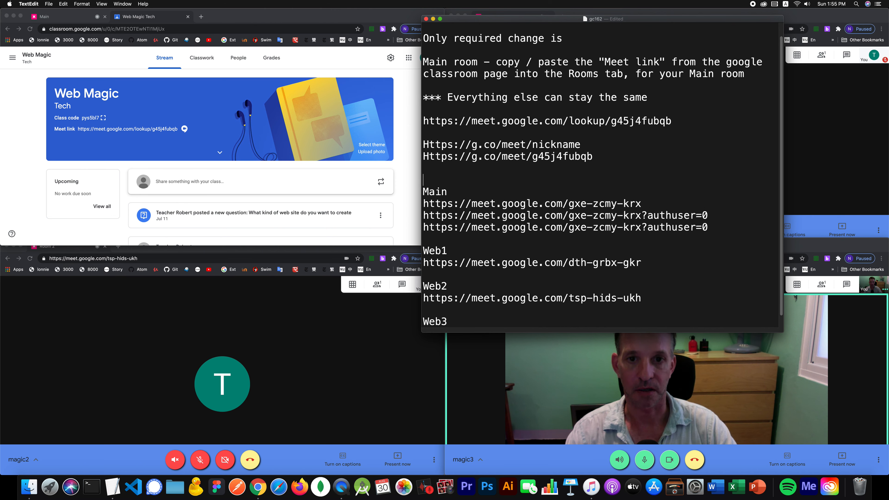
pyautogui.press('Up')
pyautogui.press('super+v')
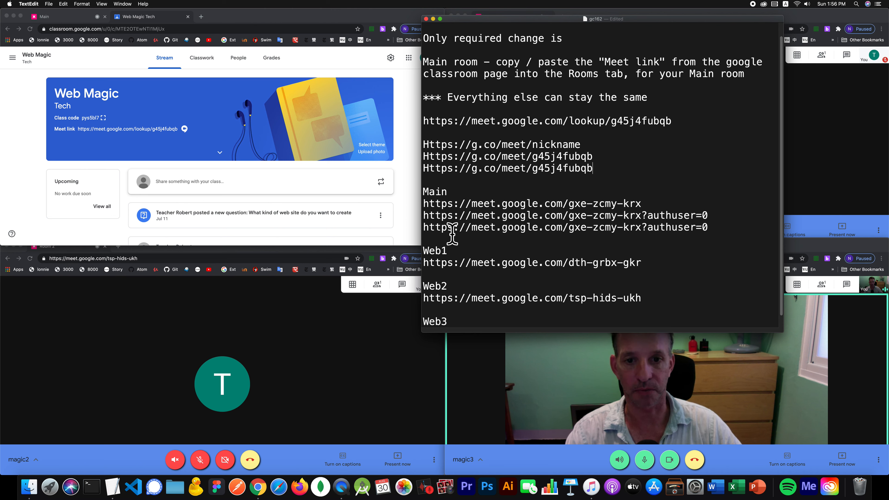
# - Change the copy's code to Web1 and move the notes window left to reveal Meet
pyautogui.doubleClick(564, 167)
pyautogui.write('Web1')
pyautogui.moveTo(566, 172); pyautogui.dragTo(413, 162)
pyautogui.press('super+c')
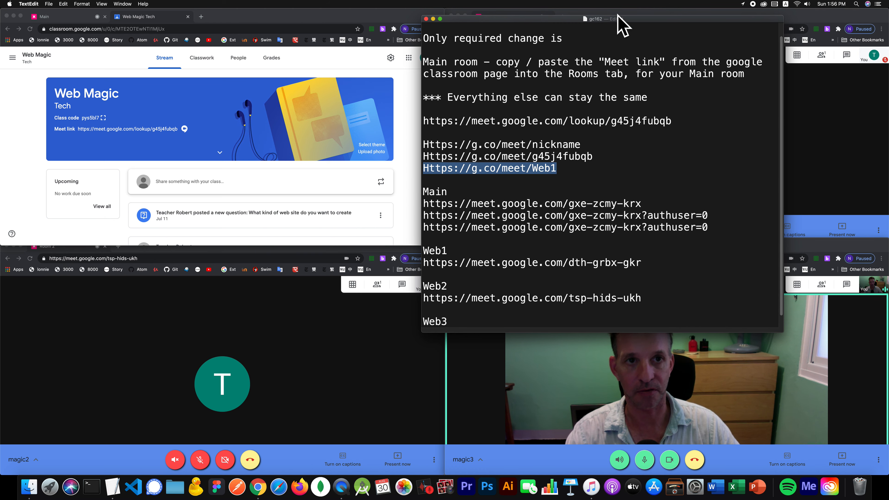
pyautogui.moveTo(635, 20); pyautogui.dragTo(414, 19)
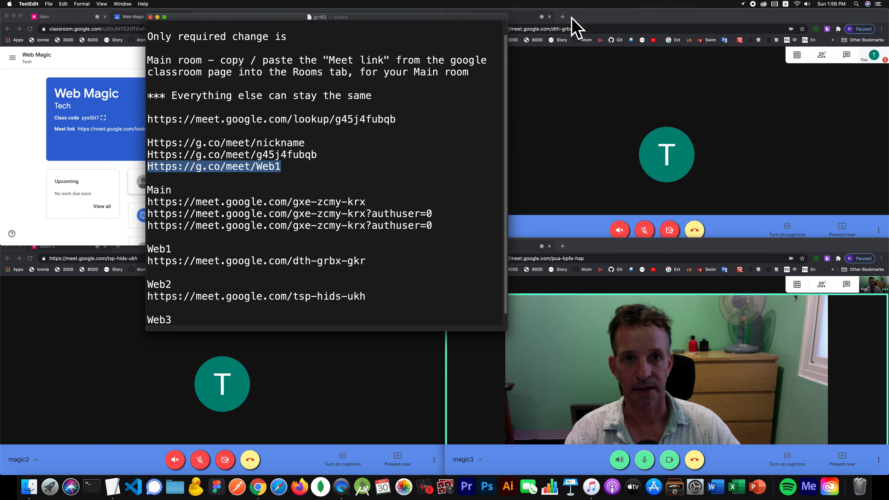
pyautogui.click(562, 17)
pyautogui.press('super+v')
pyautogui.press('Return')
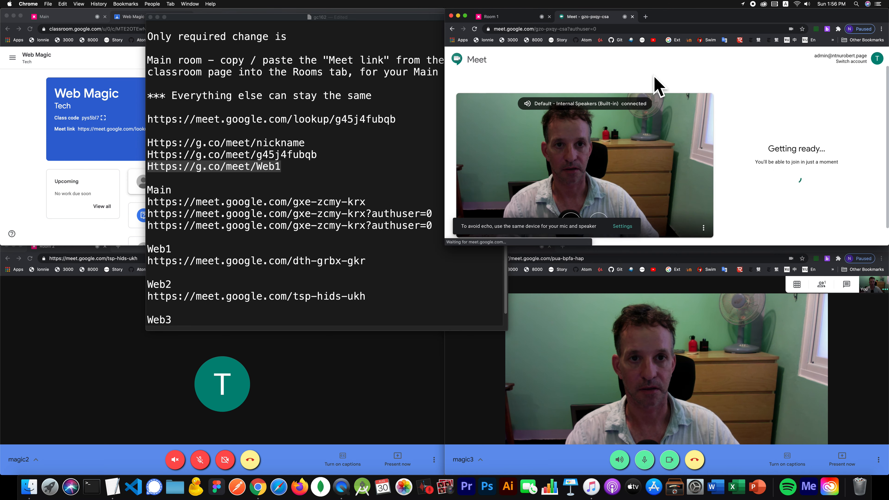
pyautogui.click(616, 29)
pyautogui.press('super+c')
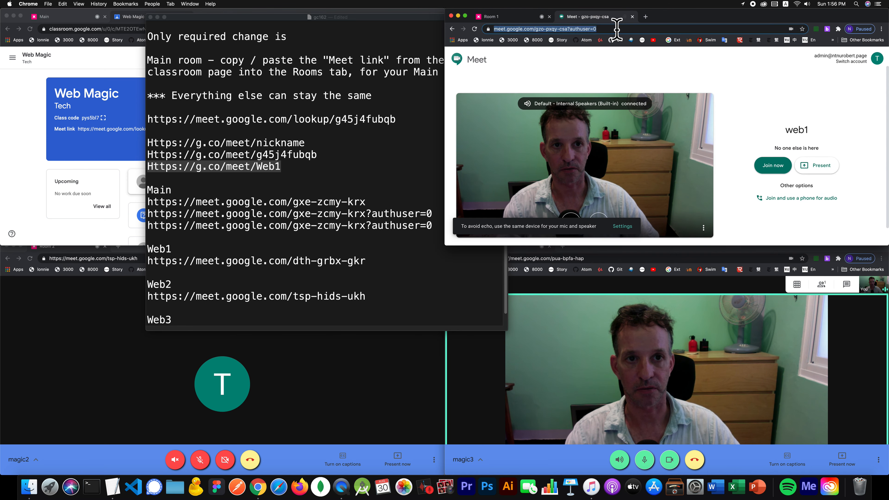
pyautogui.click(366, 272)
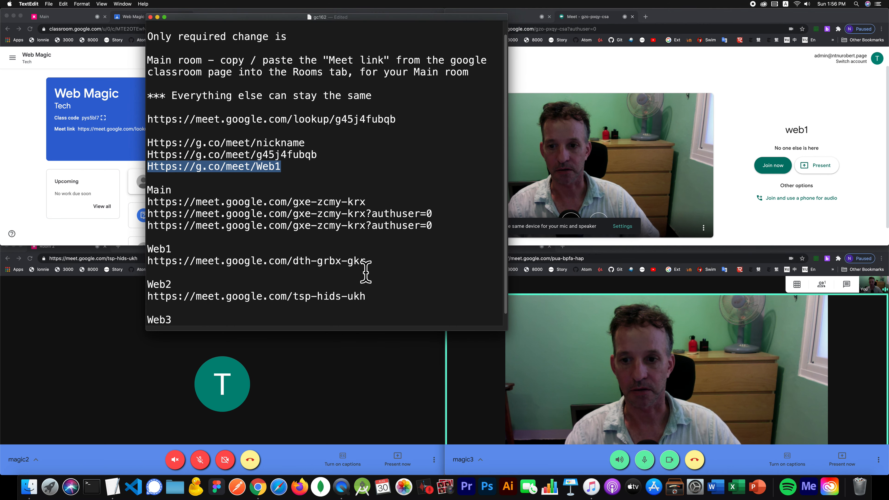
pyautogui.click(384, 267)
pyautogui.press('Return')
pyautogui.press('super+v')
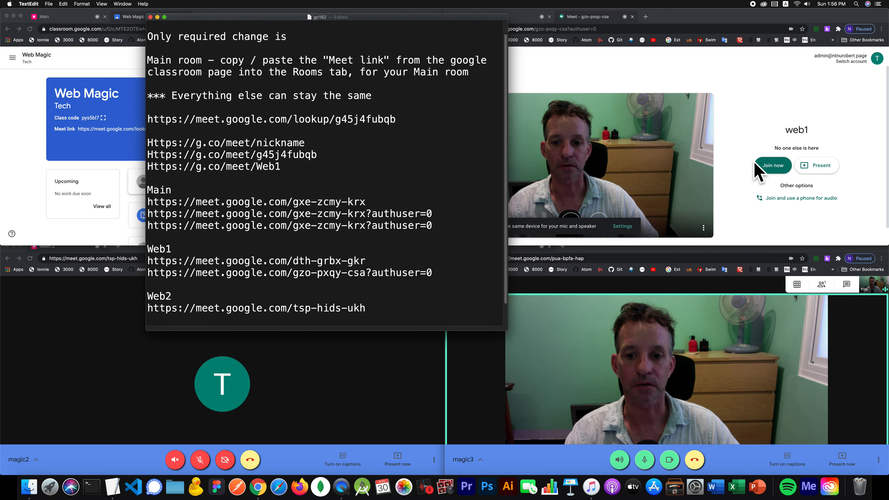
# - Join the web1 meeting, dismiss its details, and go back to the Room 1 call
pyautogui.click(764, 165)
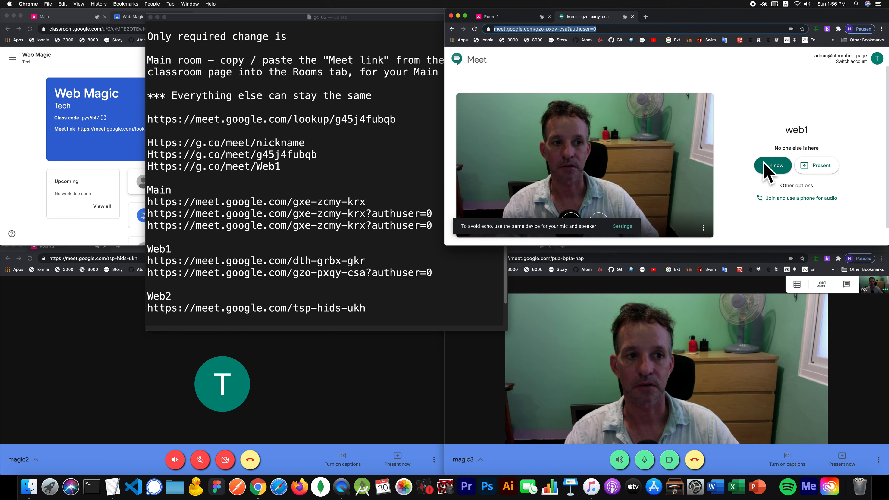
pyautogui.click(764, 164)
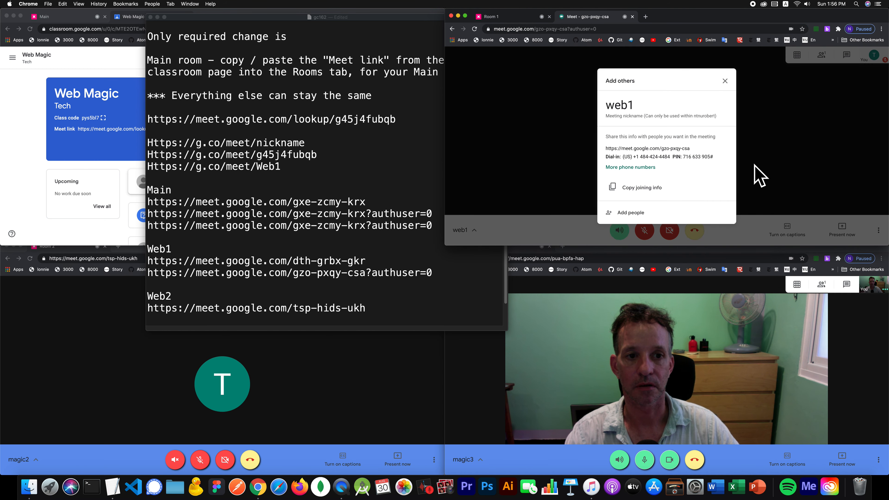
pyautogui.click(756, 175)
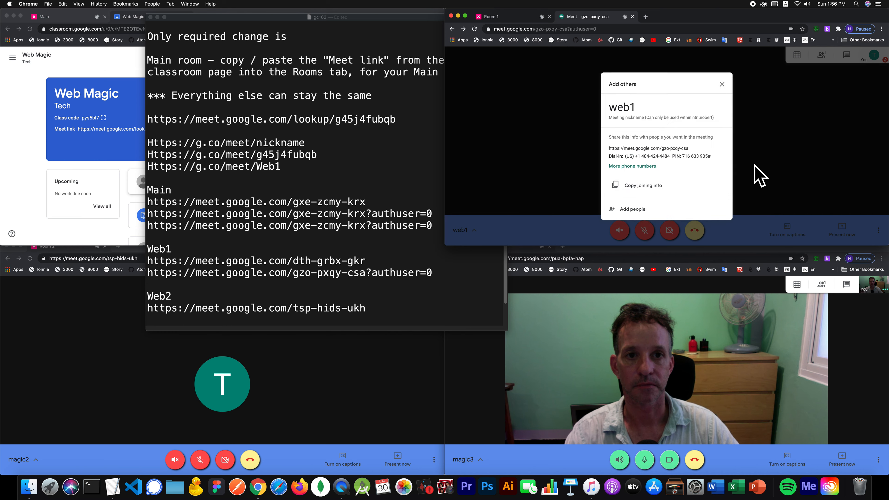
pyautogui.click(517, 20)
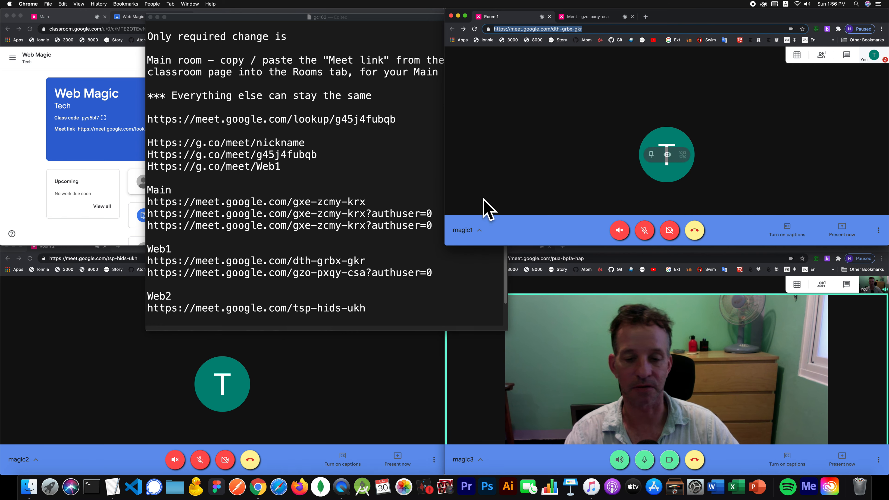
pyautogui.click(377, 246)
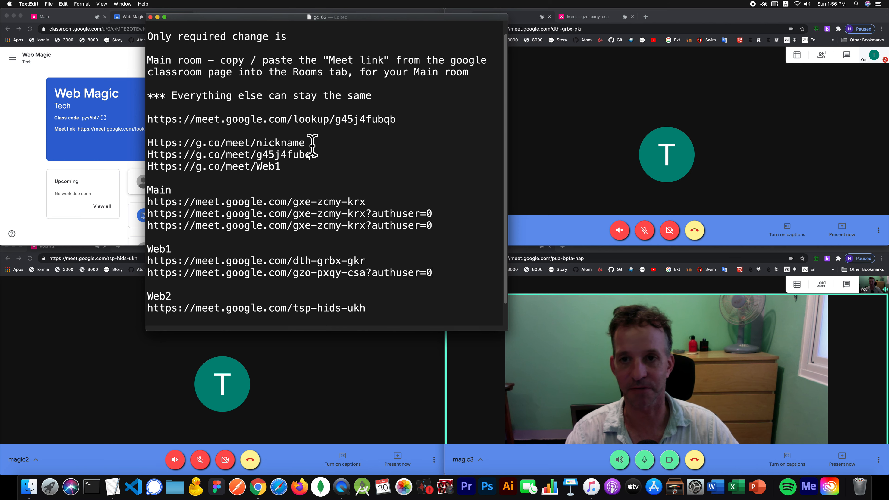
# - Review the Breakout Rooms list (Main, magic1–magic3) in the expanded panel, then return to its Meet controls
pyautogui.click(16, 155)
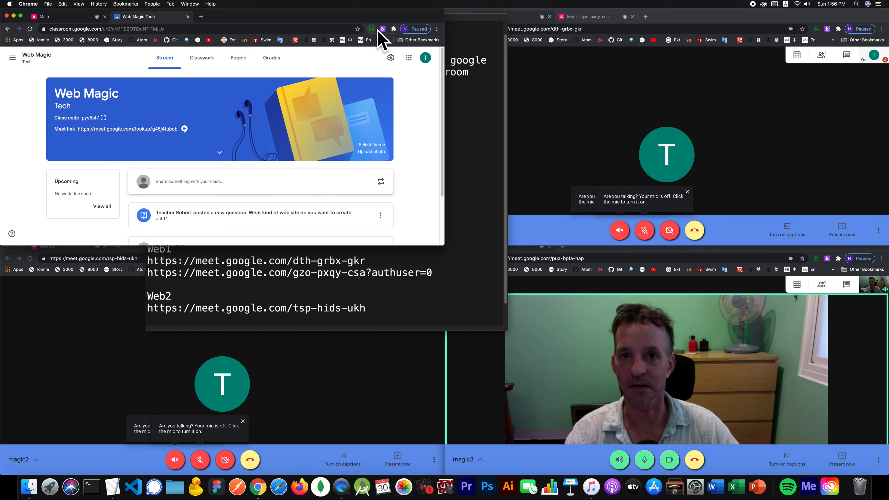
pyautogui.click(383, 29)
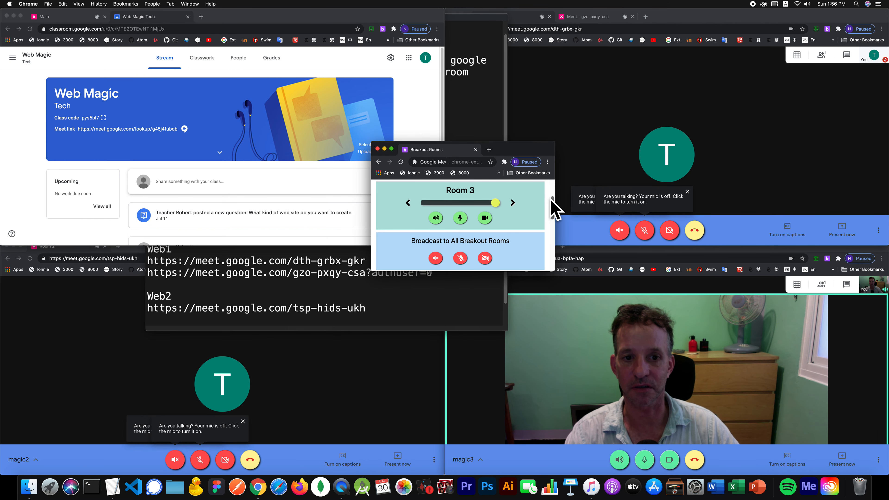
pyautogui.scroll(3, 555, 208)
pyautogui.click(544, 188)
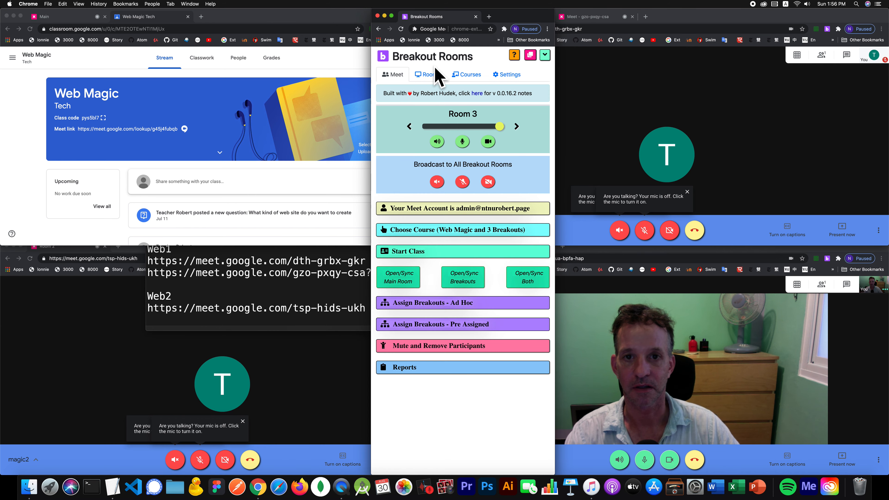
pyautogui.click(436, 74)
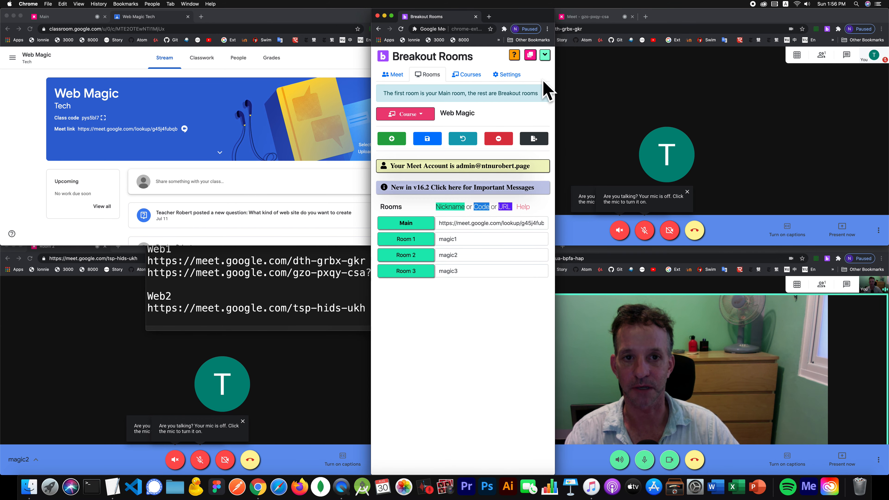
pyautogui.click(544, 54)
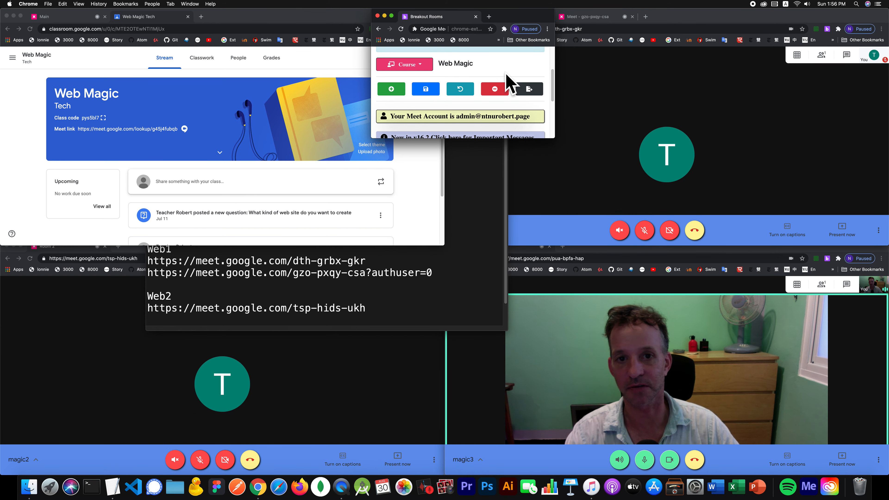
pyautogui.scroll(3, 553, 63)
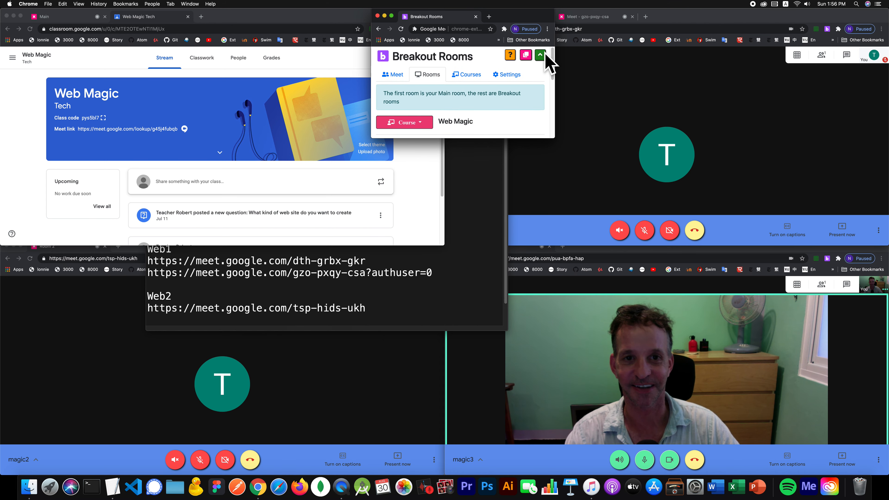
pyautogui.click(541, 56)
pyautogui.click(391, 75)
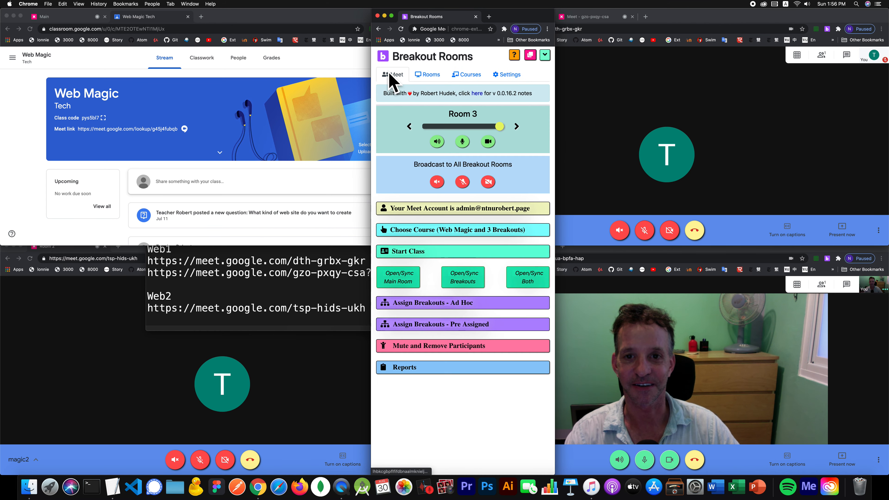
pyautogui.click(243, 304)
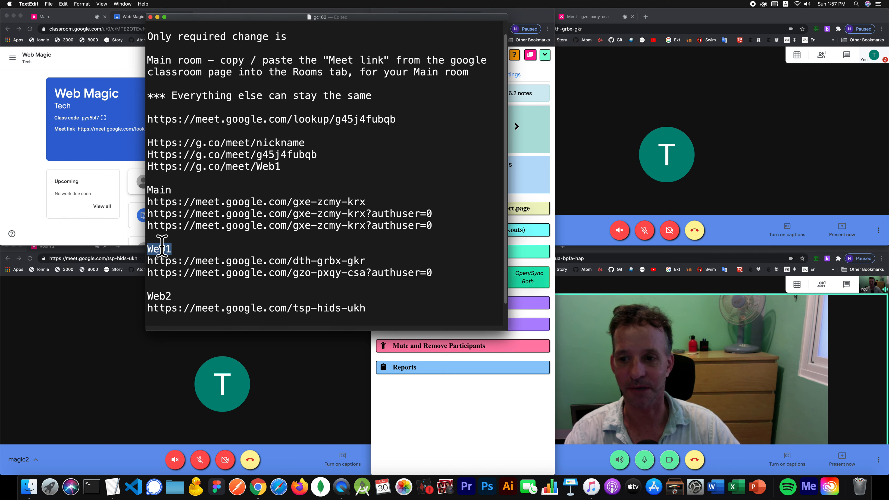
# - Rename the Web room headings in the notes to Magic names
pyautogui.write('Magic1')
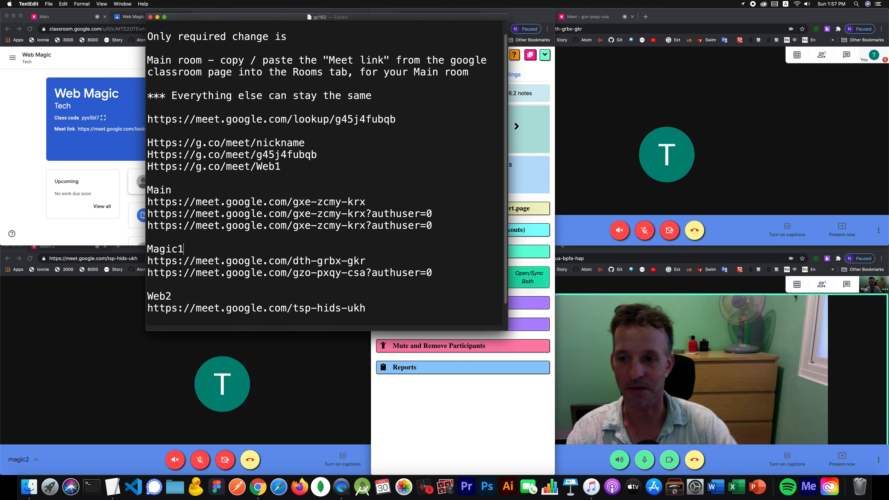
pyautogui.scroll(-1, 147, 276)
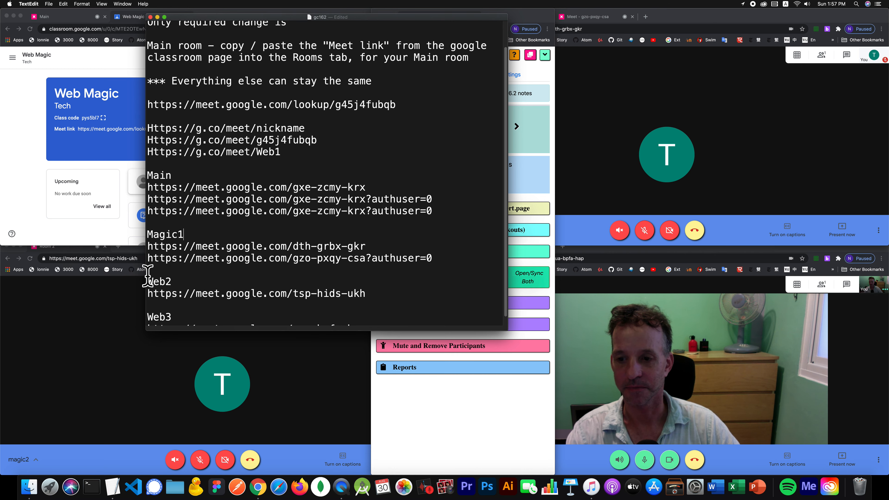
pyautogui.doubleClick(176, 235)
pyautogui.press('super+c')
pyautogui.doubleClick(157, 282)
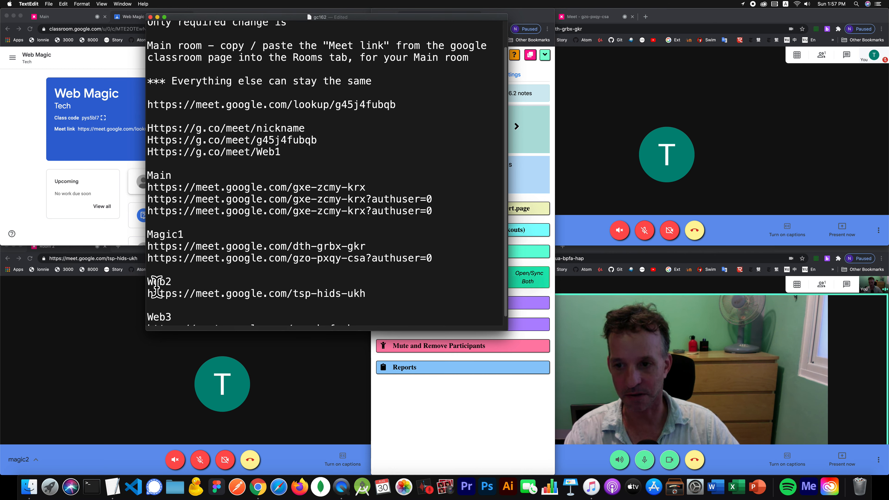
pyautogui.press('super+v')
pyautogui.press('super+v')
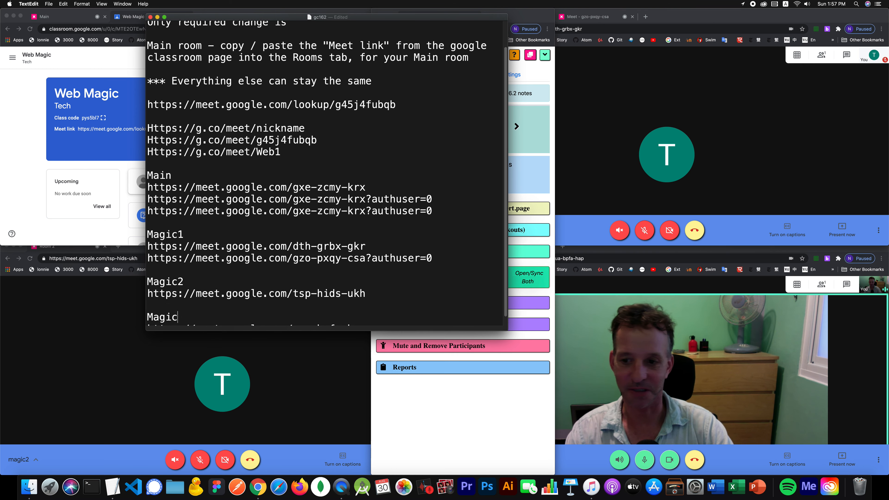
pyautogui.scroll(-1, 199, 258)
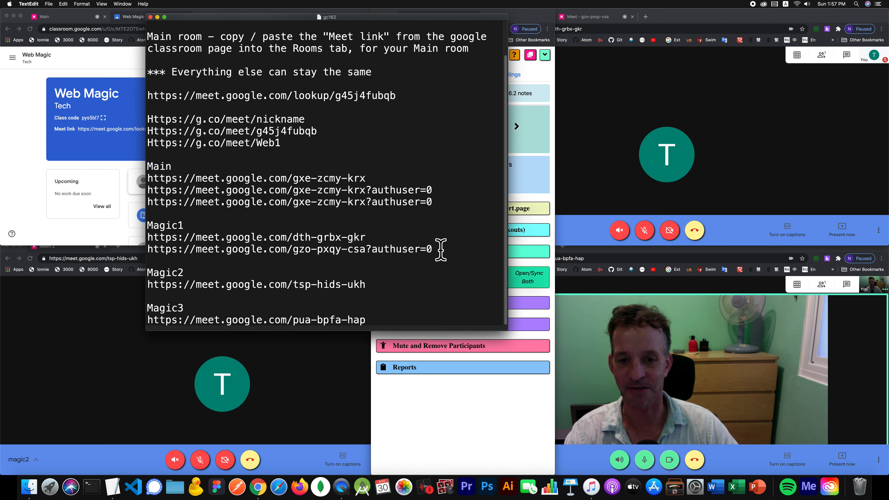
pyautogui.press('super+BackSpace')
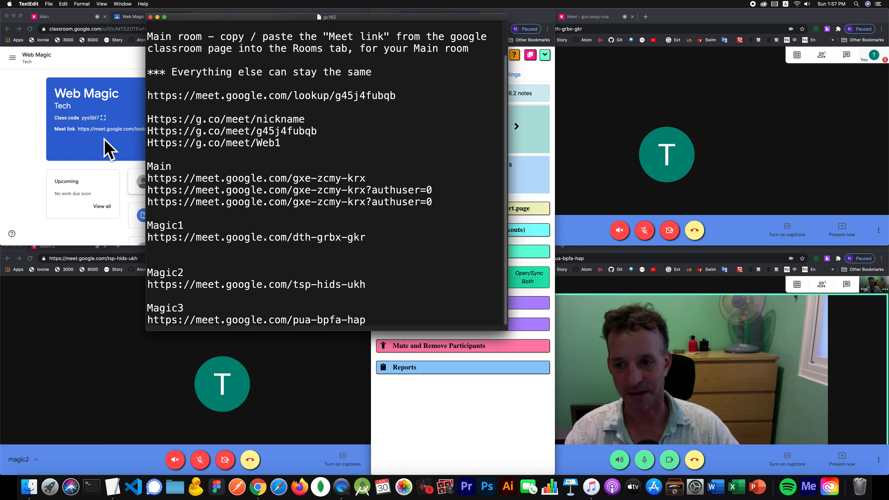
pyautogui.doubleClick(169, 229)
pyautogui.doubleClick(267, 143)
pyautogui.press('super+v')
pyautogui.click(592, 213)
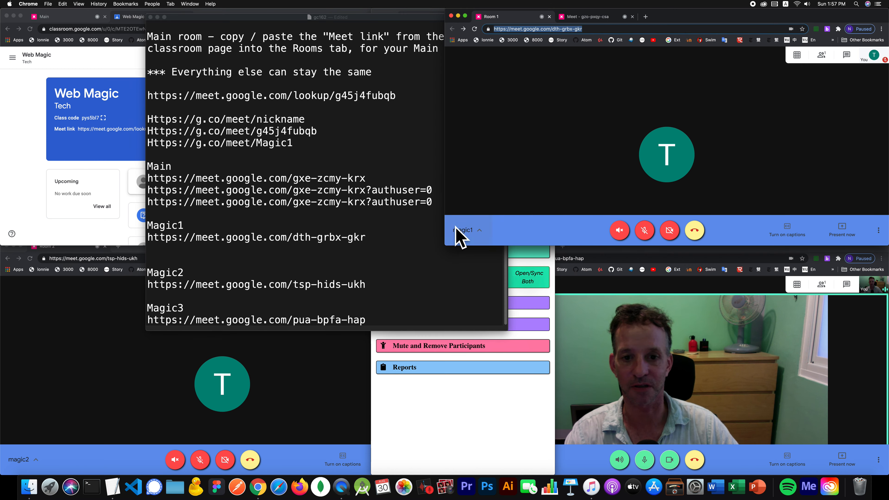
pyautogui.click(44, 365)
pyautogui.click(632, 419)
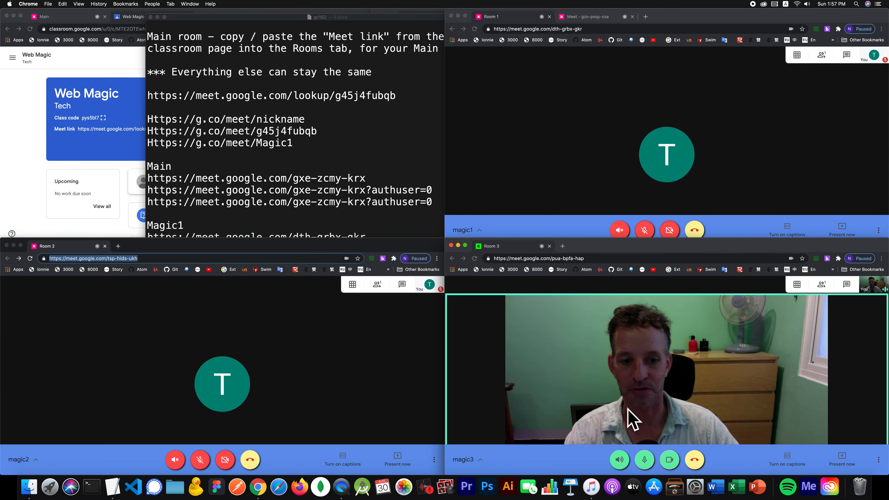
pyautogui.press('super+l')
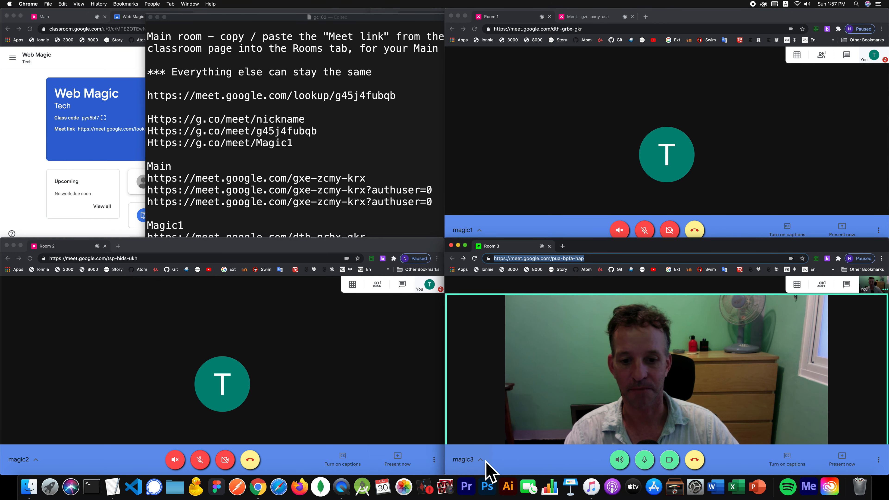
pyautogui.click(383, 258)
pyautogui.click(427, 75)
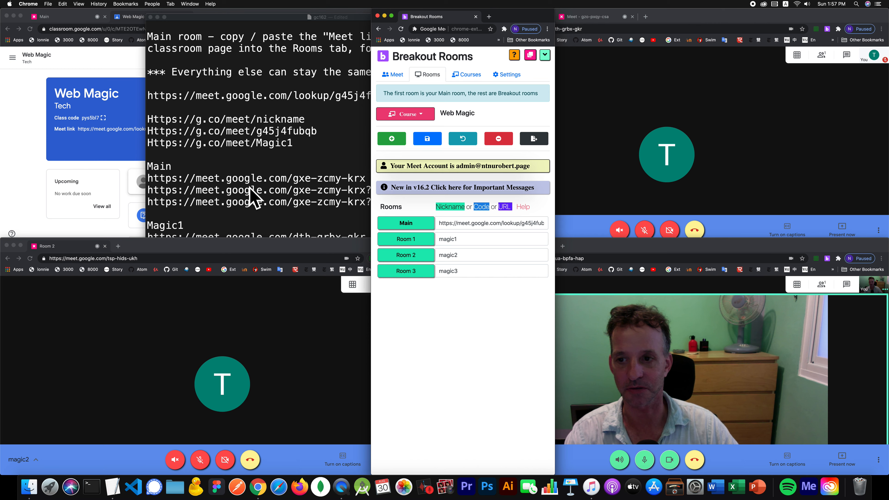
pyautogui.click(279, 168)
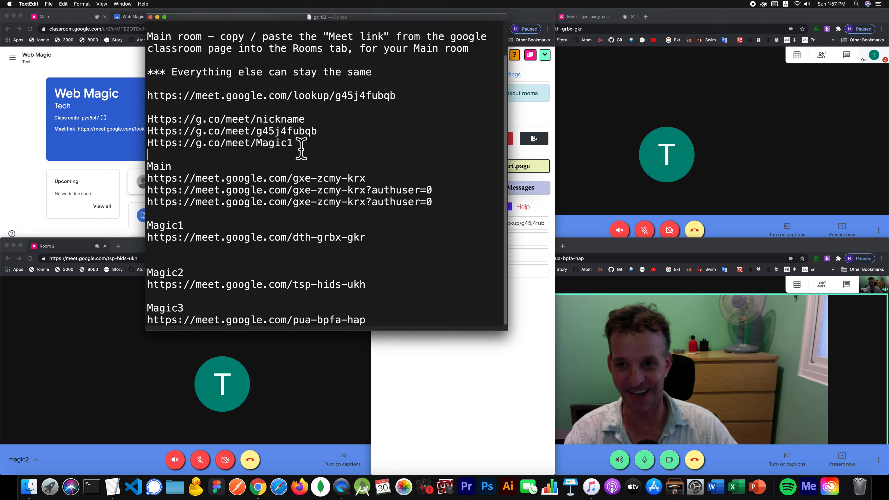
pyautogui.moveTo(301, 149); pyautogui.dragTo(148, 144)
pyautogui.press('super+c')
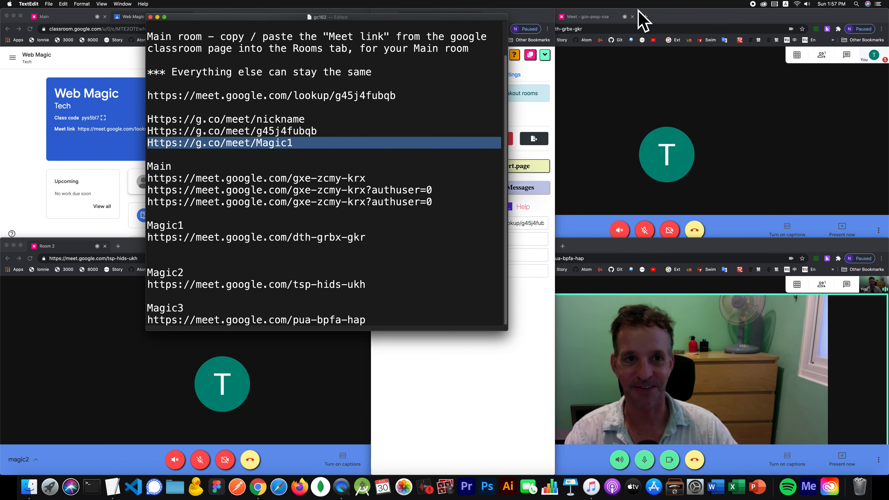
pyautogui.click(645, 18)
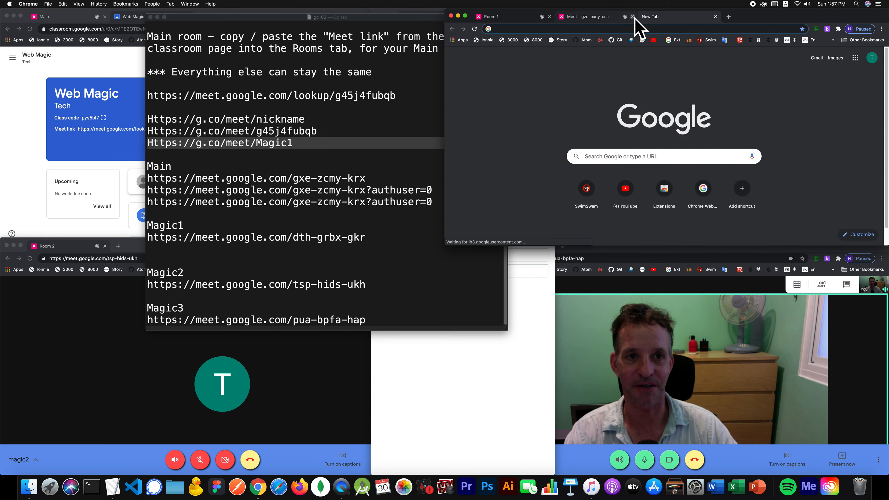
pyautogui.click(632, 17)
pyautogui.click(518, 20)
pyautogui.click(522, 29)
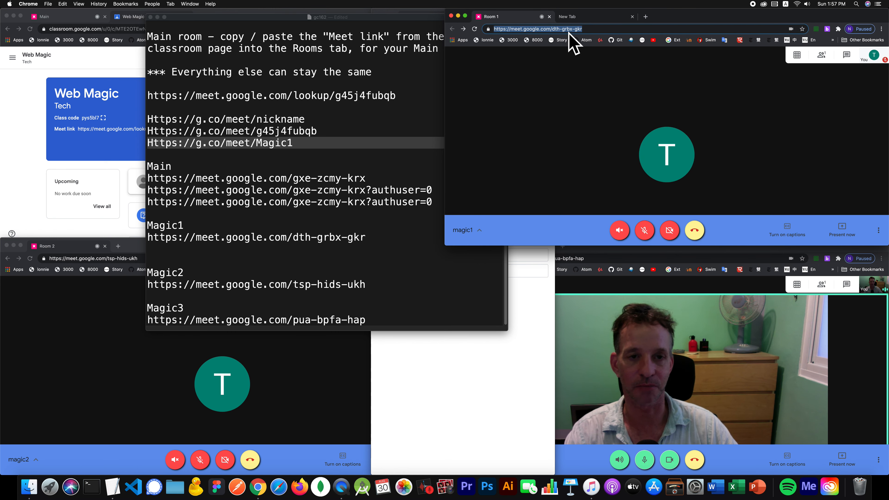
pyautogui.click(573, 18)
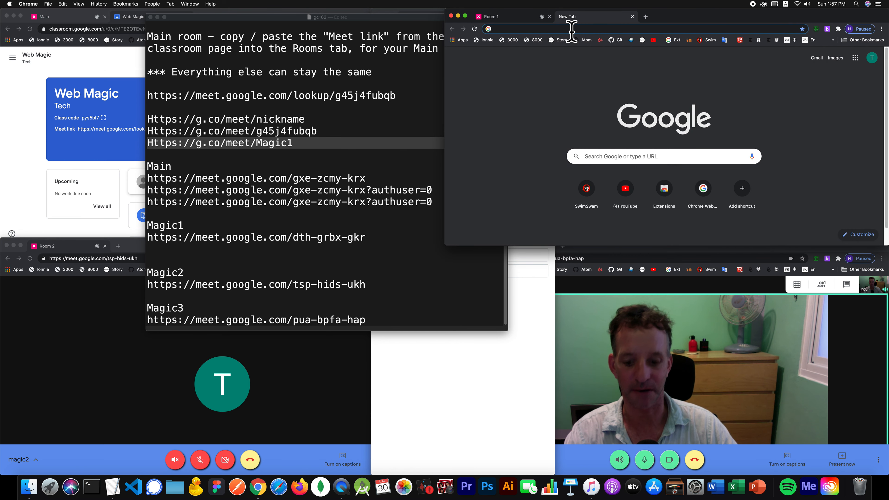
pyautogui.press('super+v')
pyautogui.press('Return')
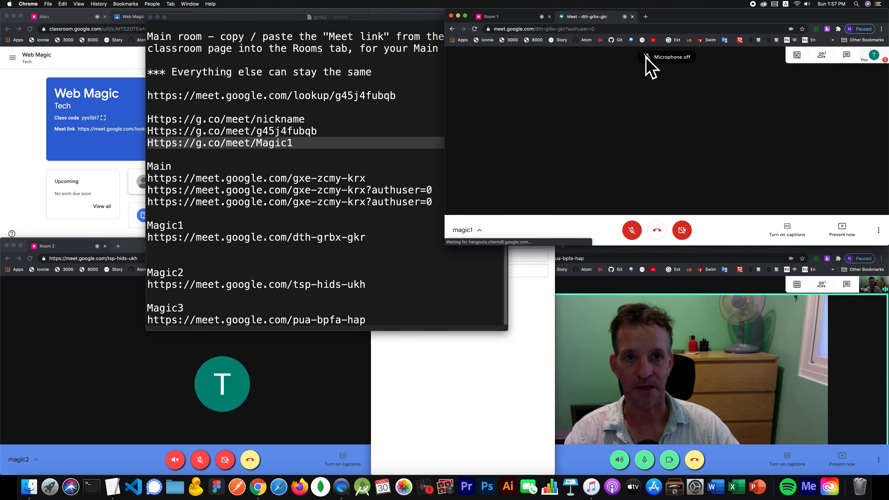
pyautogui.click(622, 30)
pyautogui.press('super+c')
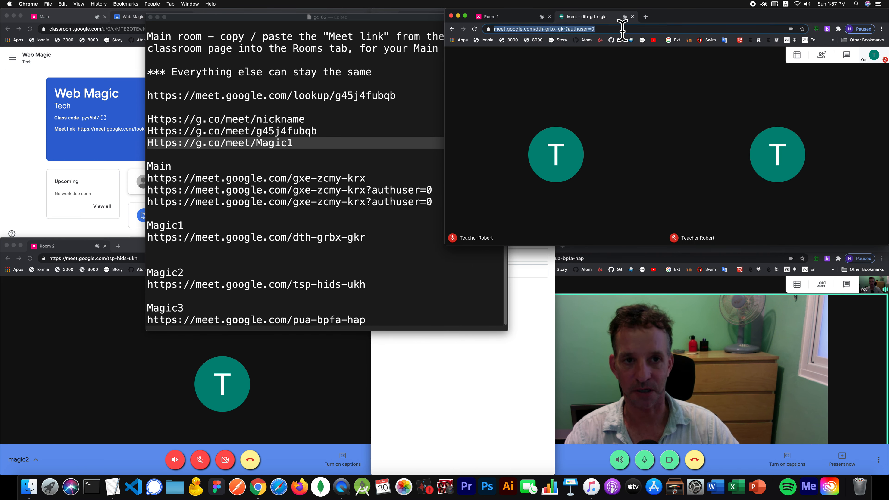
pyautogui.click(380, 238)
pyautogui.click(380, 238)
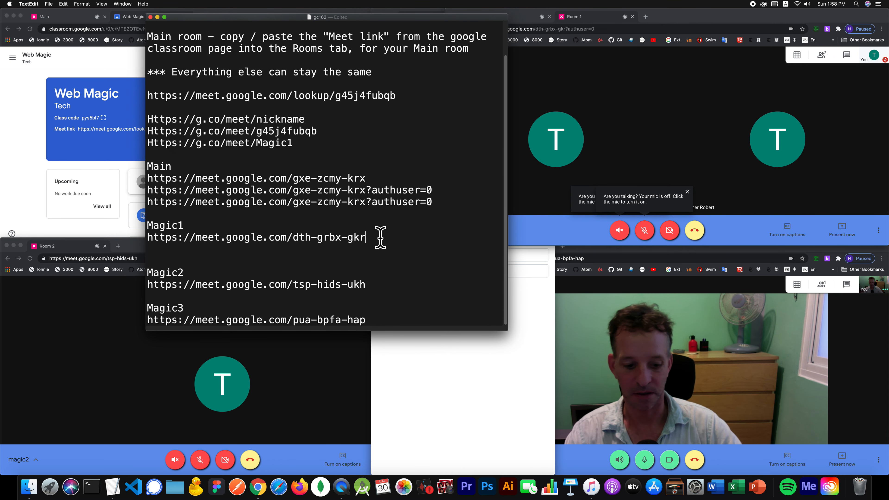
pyautogui.press('Return')
pyautogui.press('super+v')
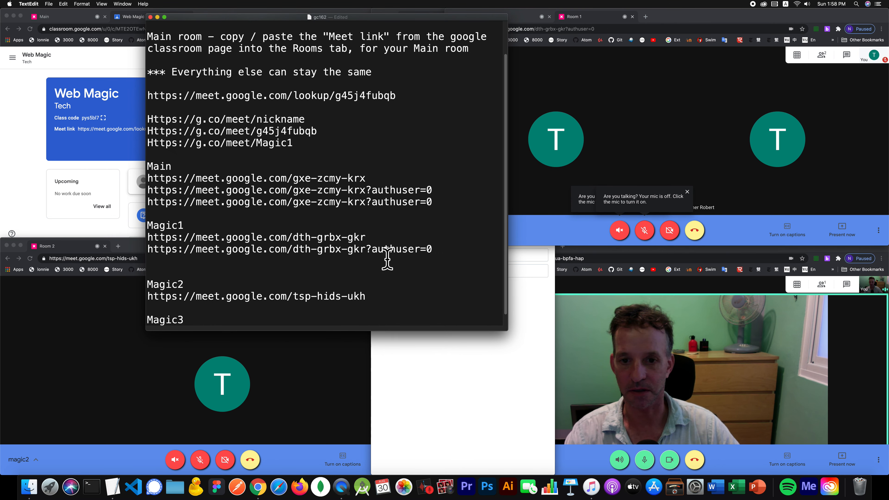
pyautogui.scroll(-1, 387, 259)
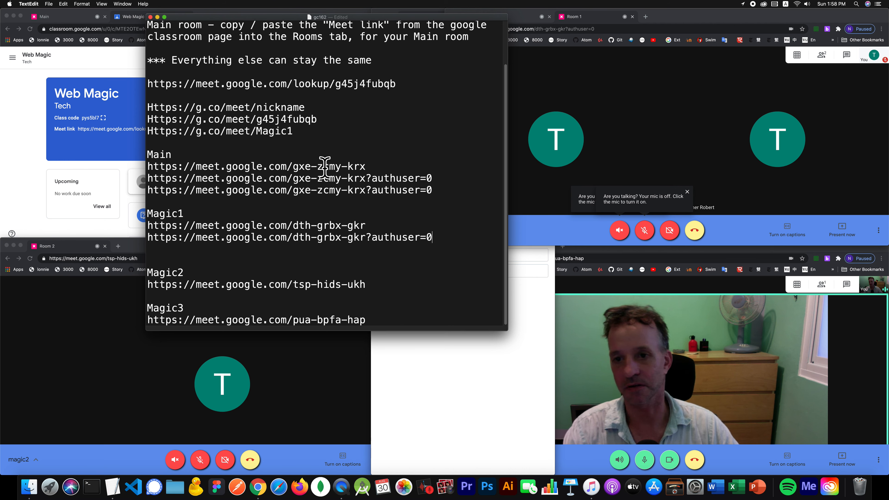
pyautogui.click(305, 139)
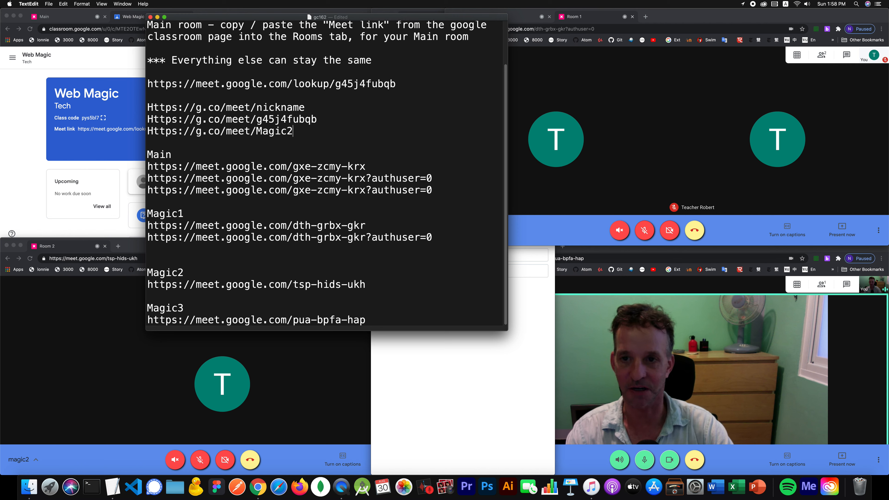
pyautogui.moveTo(305, 135); pyautogui.dragTo(151, 130)
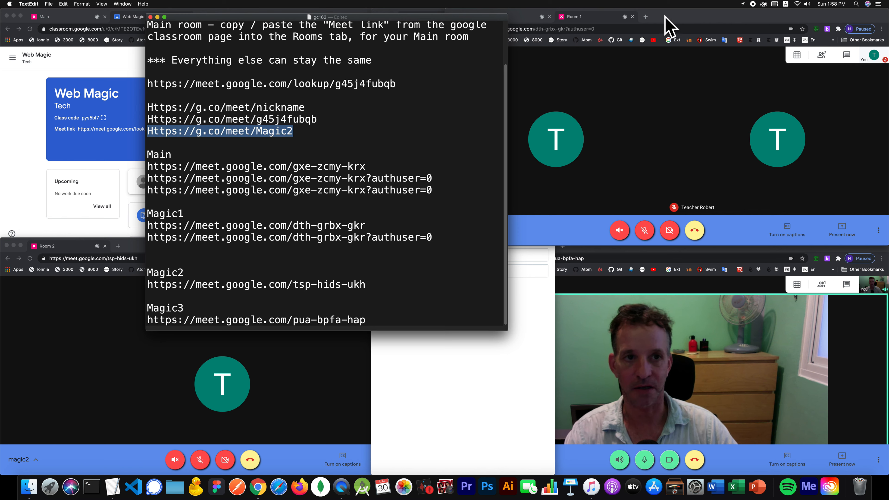
pyautogui.click(645, 16)
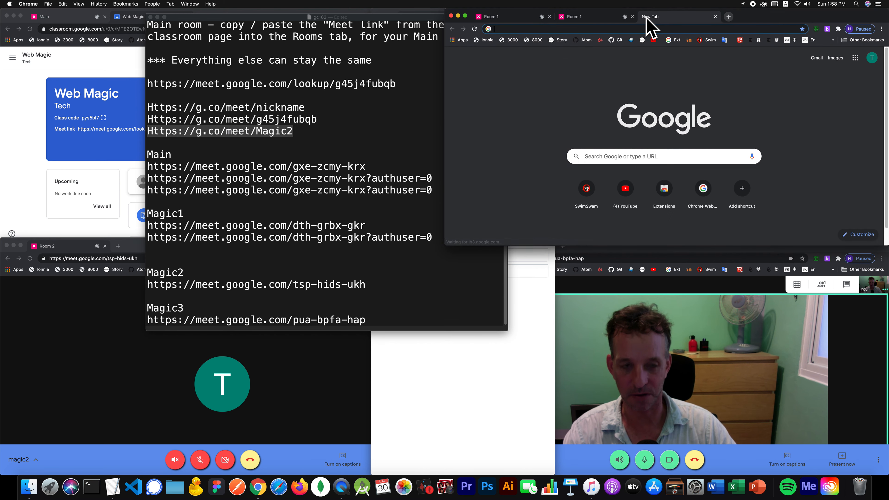
pyautogui.press('Return')
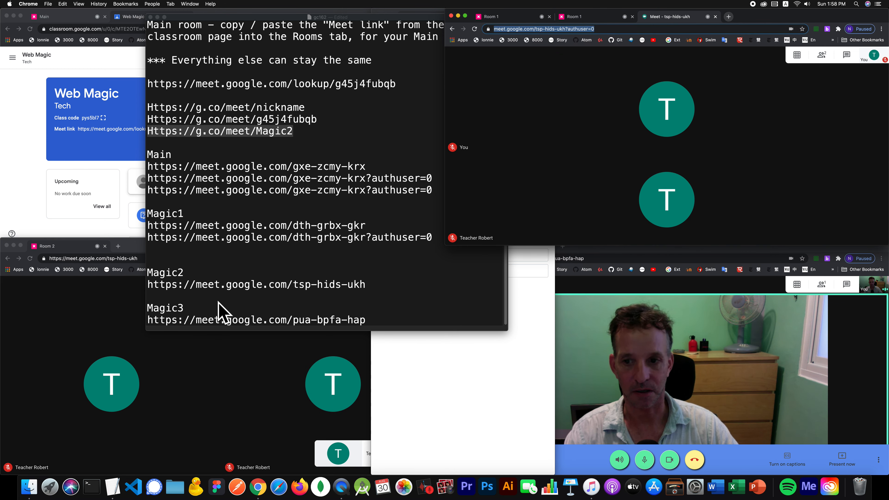
pyautogui.click(374, 283)
pyautogui.click(375, 284)
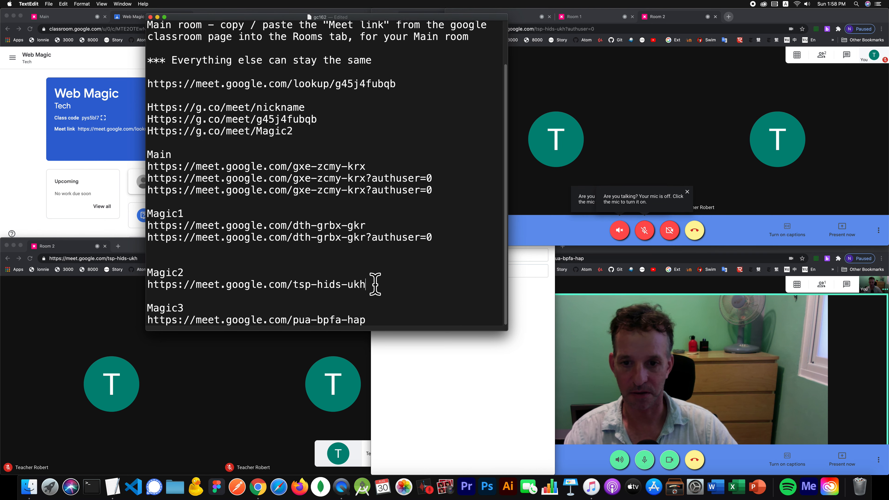
pyautogui.press('Return')
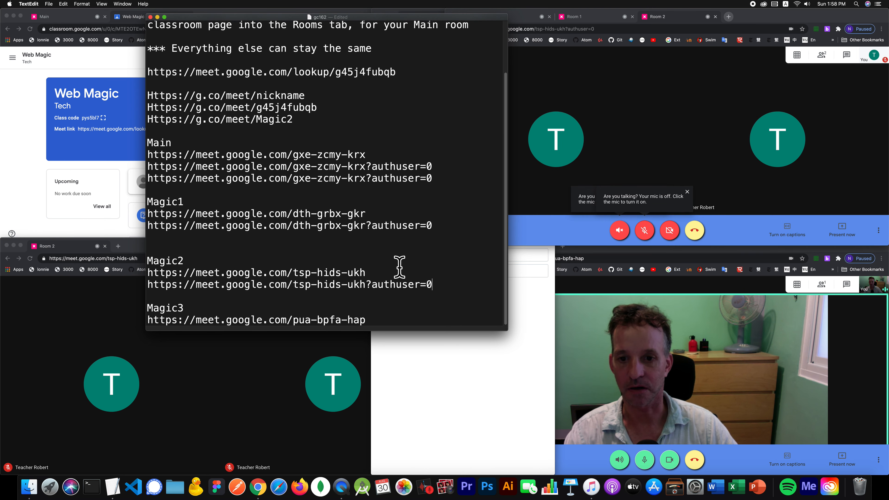
pyautogui.click(714, 17)
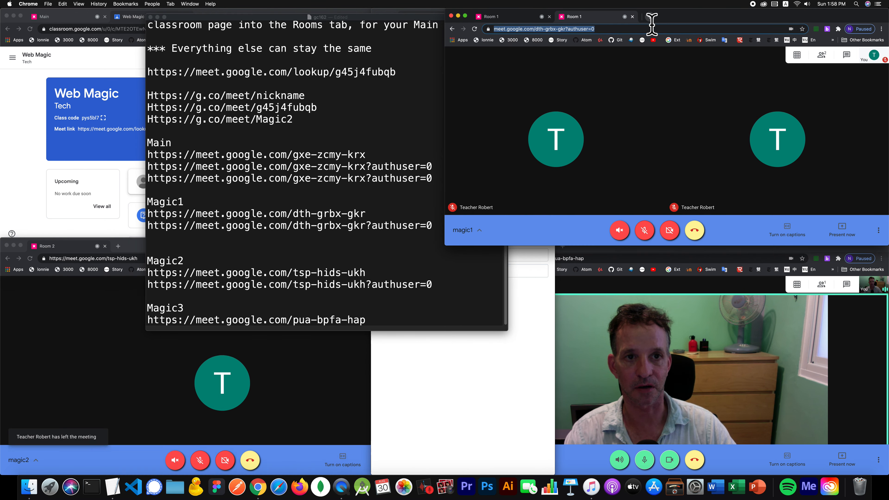
pyautogui.click(632, 18)
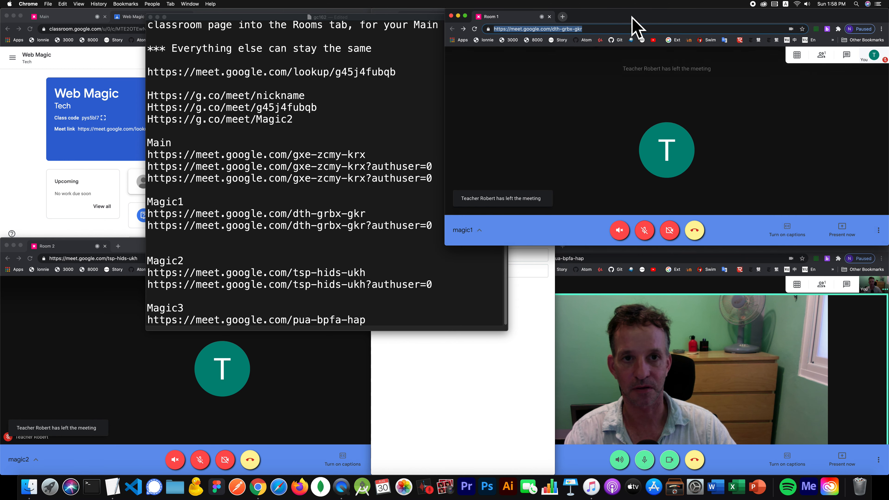
pyautogui.click(374, 319)
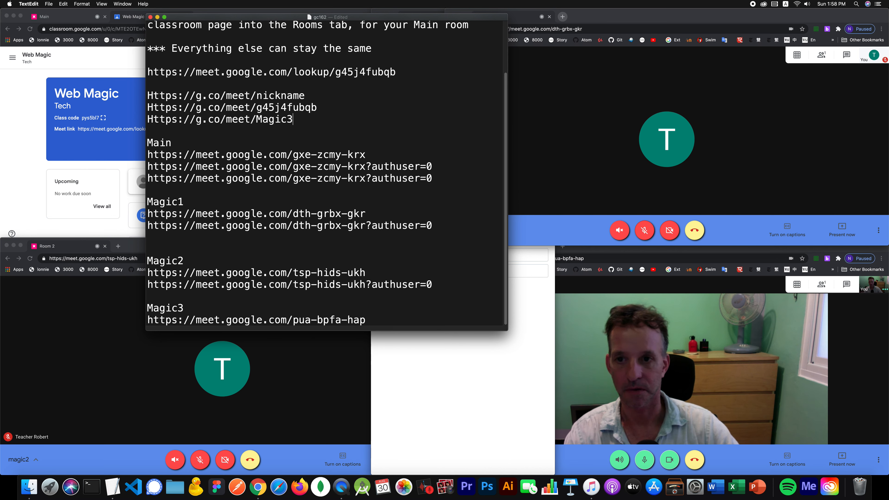
pyautogui.moveTo(294, 119); pyautogui.dragTo(137, 117)
pyautogui.press('super+c')
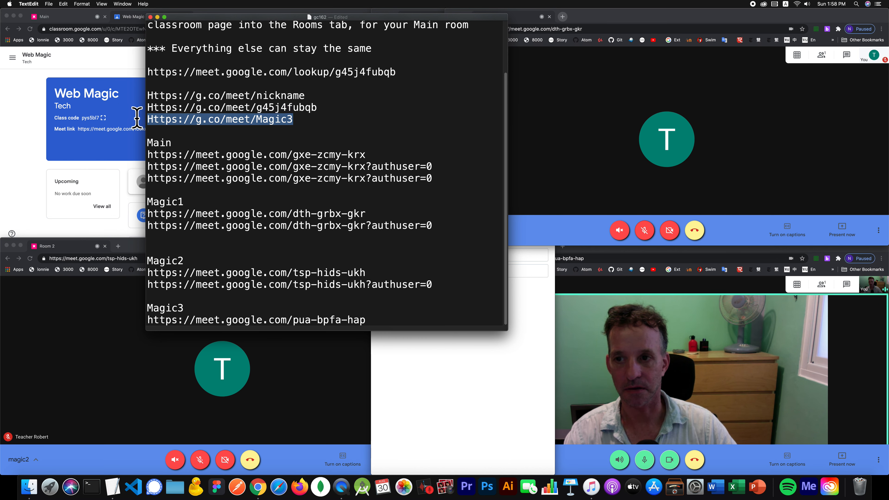
pyautogui.click(562, 16)
pyautogui.press('super+v')
pyautogui.press('Return')
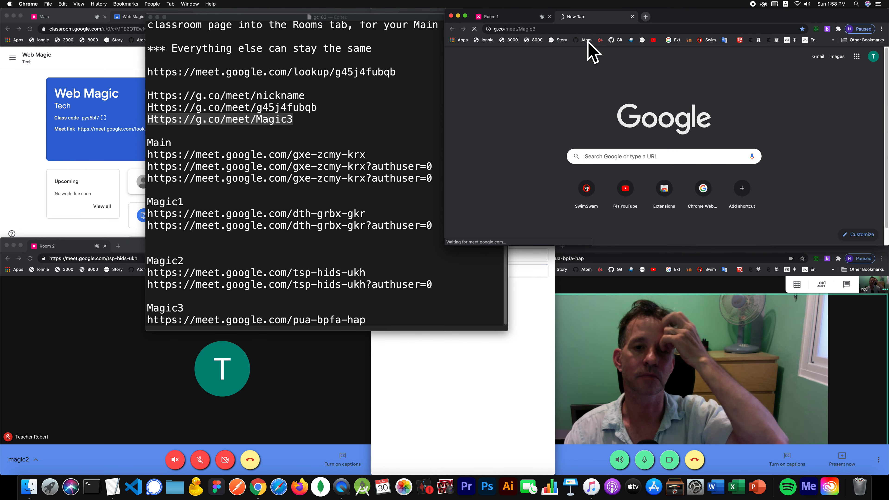
pyautogui.click(766, 168)
pyautogui.click(631, 16)
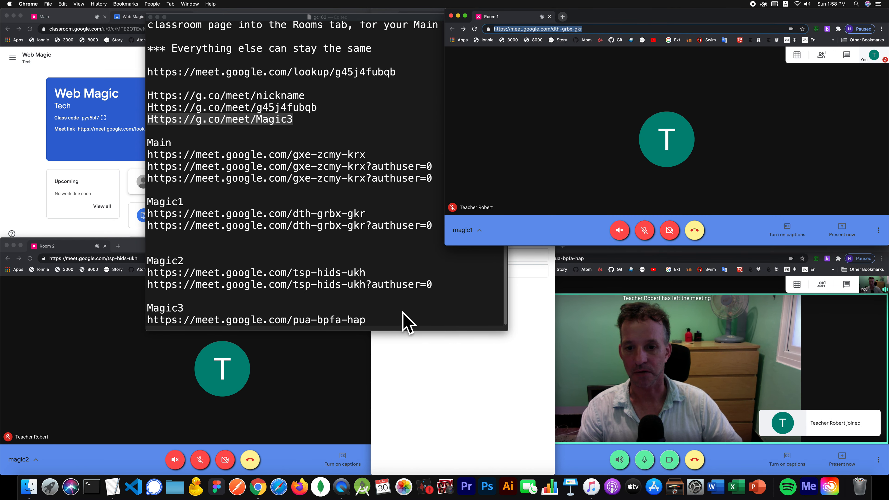
pyautogui.click(402, 319)
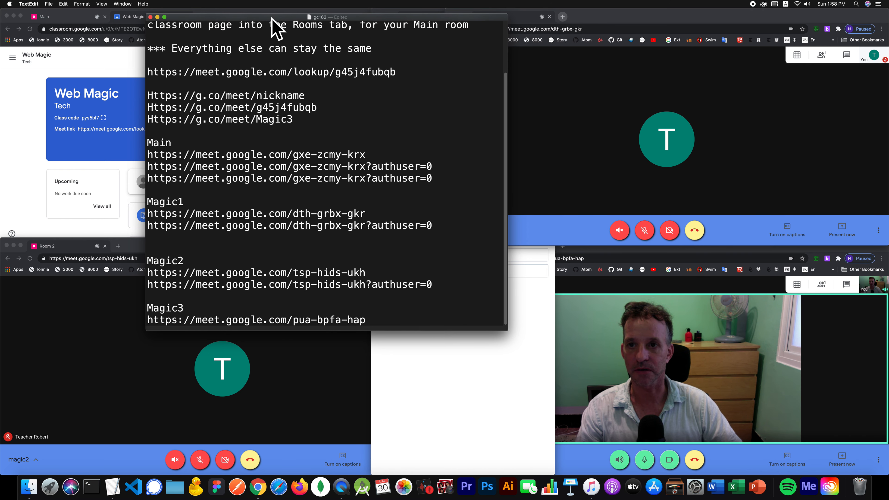
pyautogui.moveTo(272, 18); pyautogui.dragTo(383, 79)
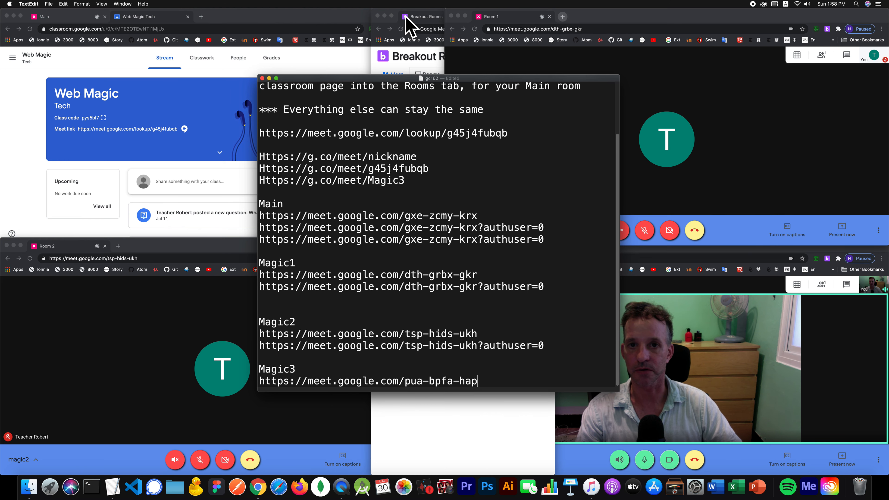
pyautogui.click(426, 17)
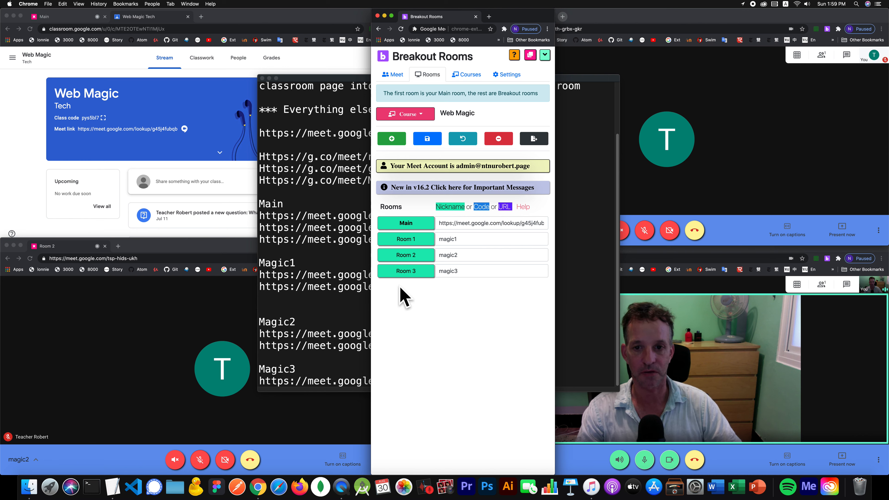
pyautogui.click(314, 243)
pyautogui.click(413, 182)
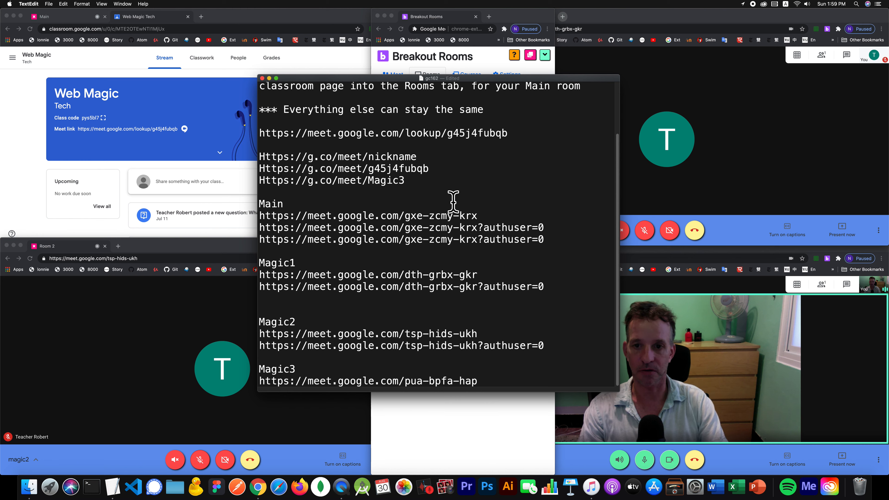
pyautogui.press('Return')
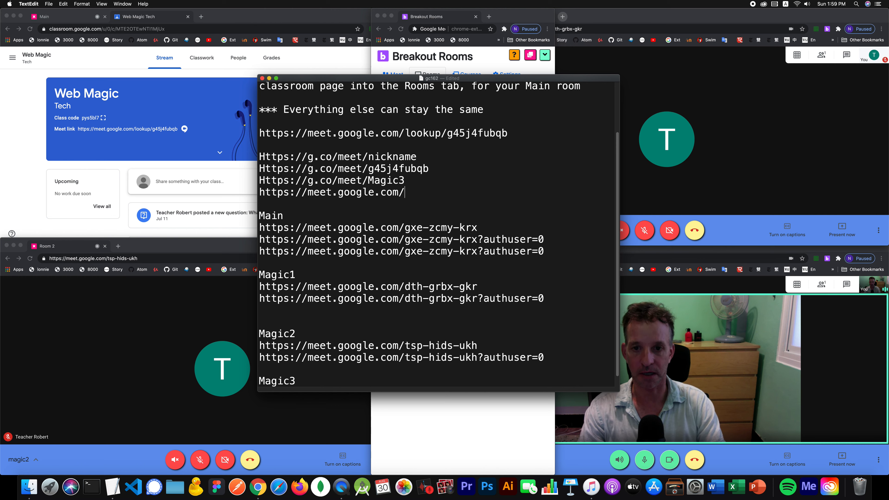
pyautogui.moveTo(434, 193); pyautogui.dragTo(259, 194)
pyautogui.press('super+c')
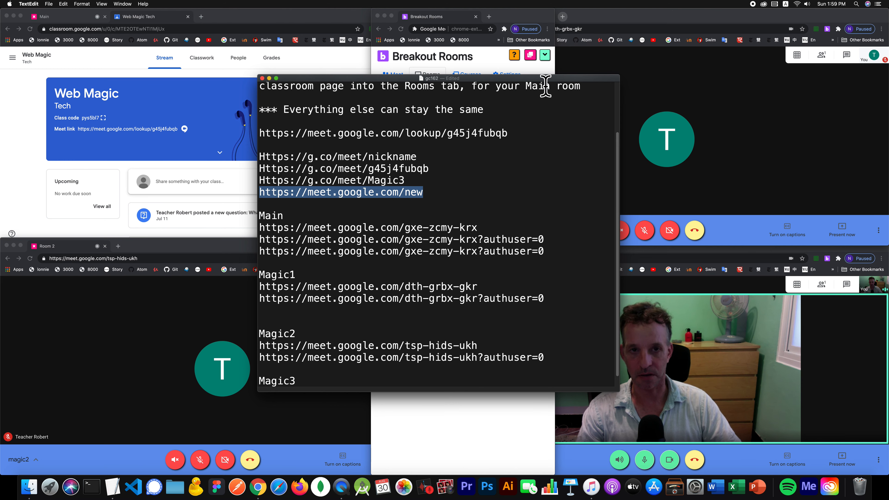
pyautogui.click(608, 29)
pyautogui.click(562, 16)
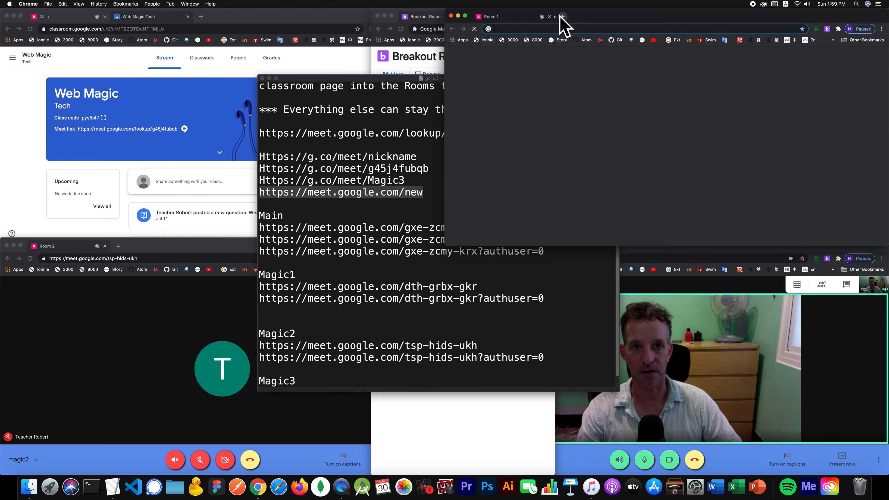
pyautogui.press('super+v')
pyautogui.press('Return')
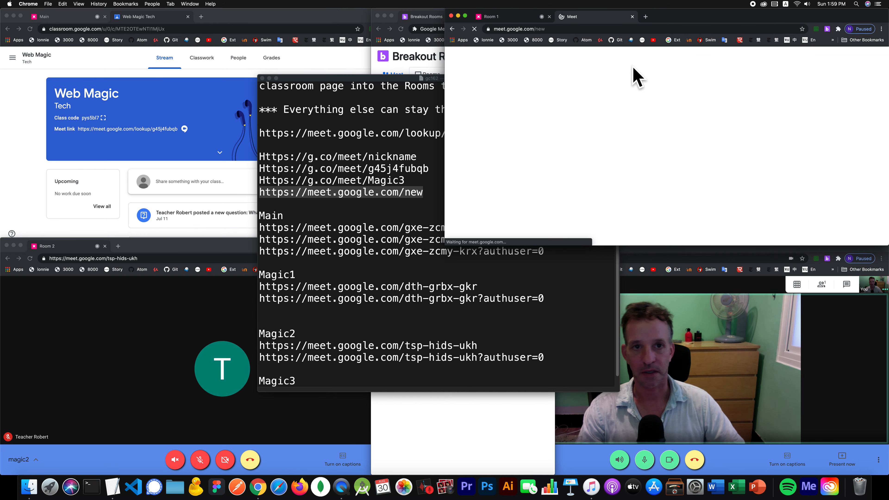
pyautogui.click(591, 28)
pyautogui.press('super+c')
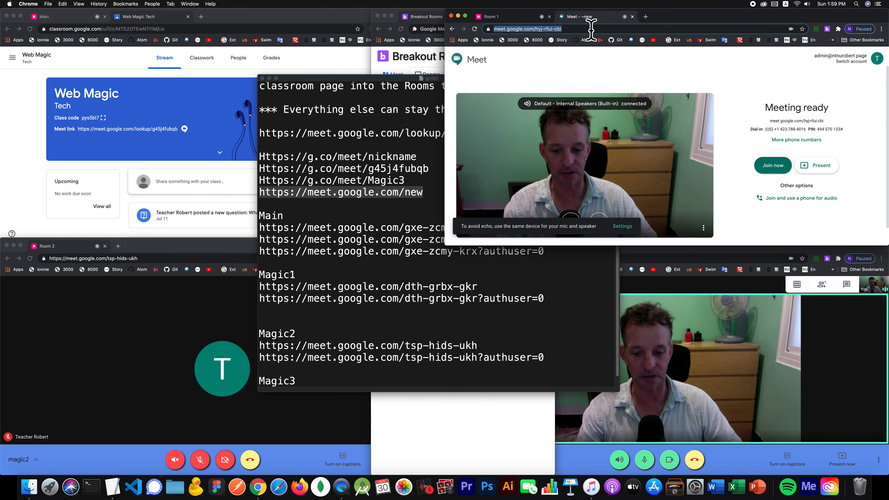
# - Bring up the Breakout Rooms panel and add a new room to the list
pyautogui.click(361, 205)
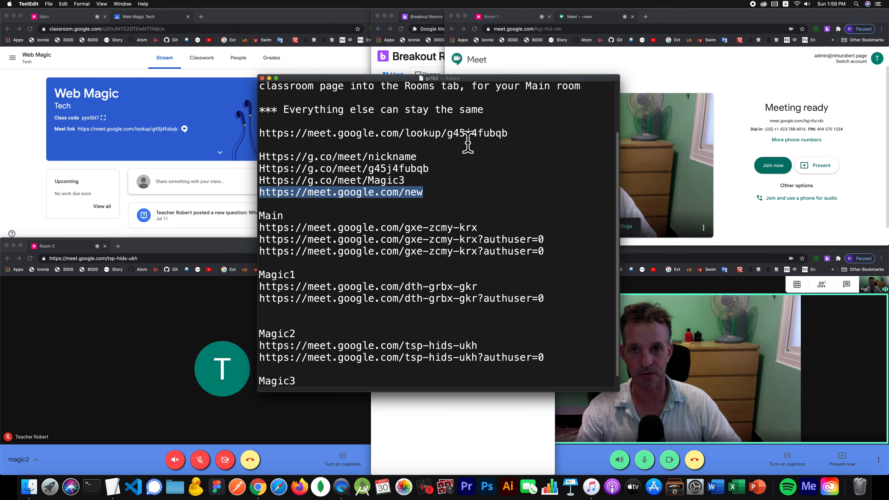
pyautogui.click(420, 58)
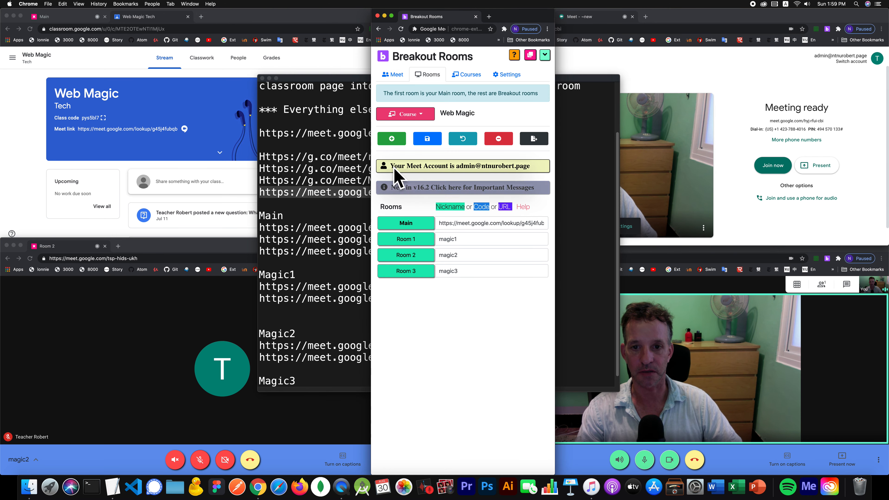
pyautogui.click(392, 138)
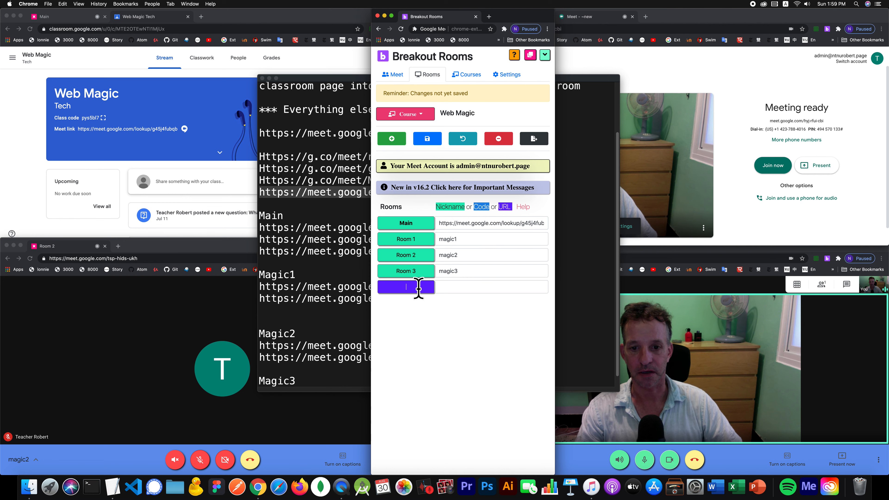
pyautogui.write('4')
pyautogui.click(452, 286)
pyautogui.press('super+v')
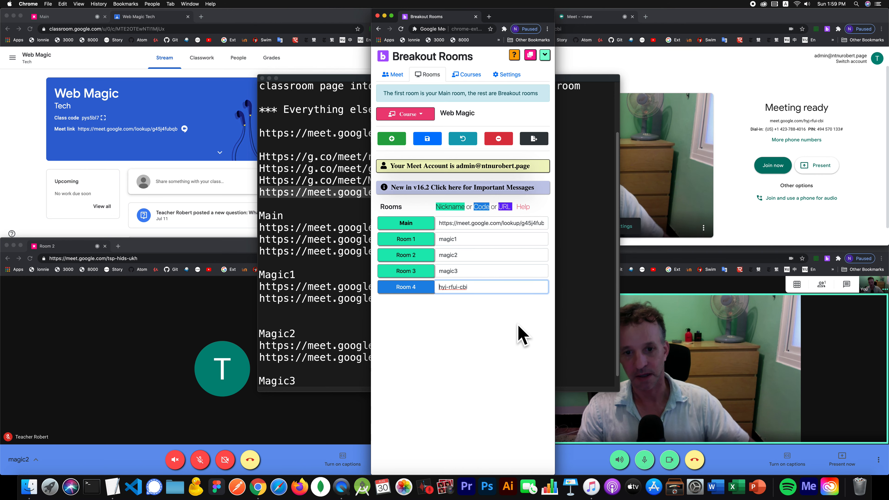
pyautogui.click(428, 140)
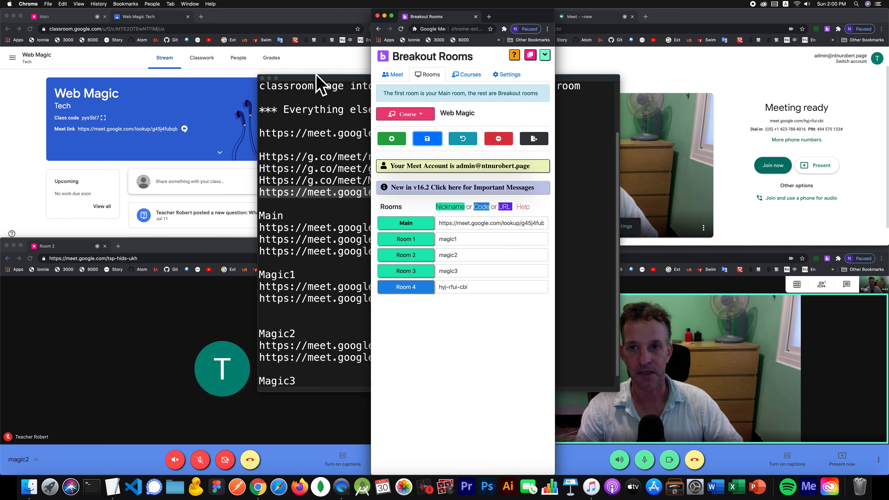
pyautogui.click(346, 185)
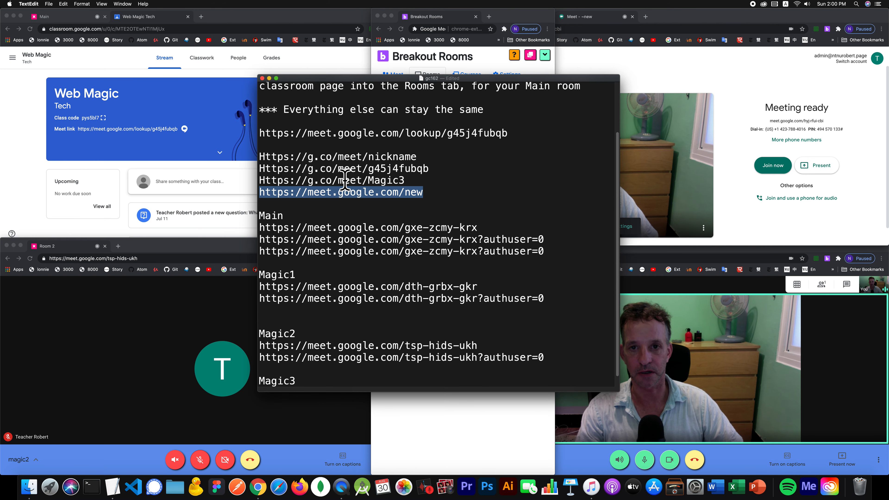
pyautogui.click(632, 20)
pyautogui.click(562, 17)
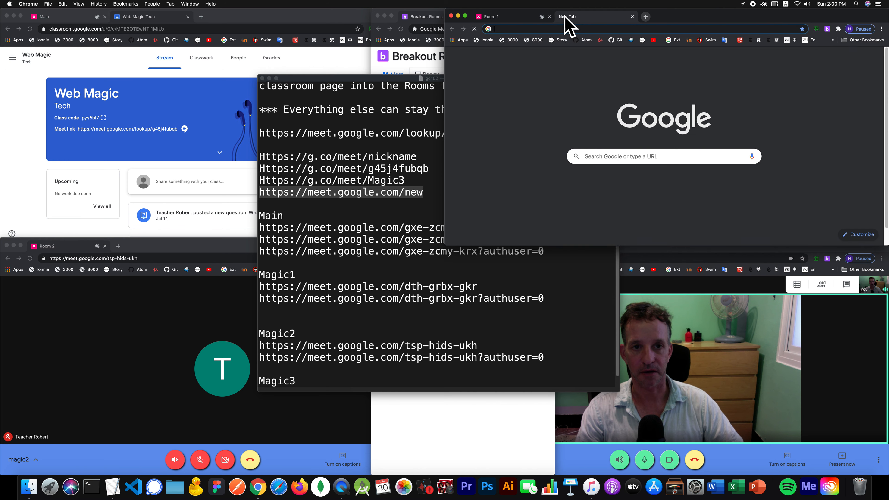
pyautogui.click(361, 236)
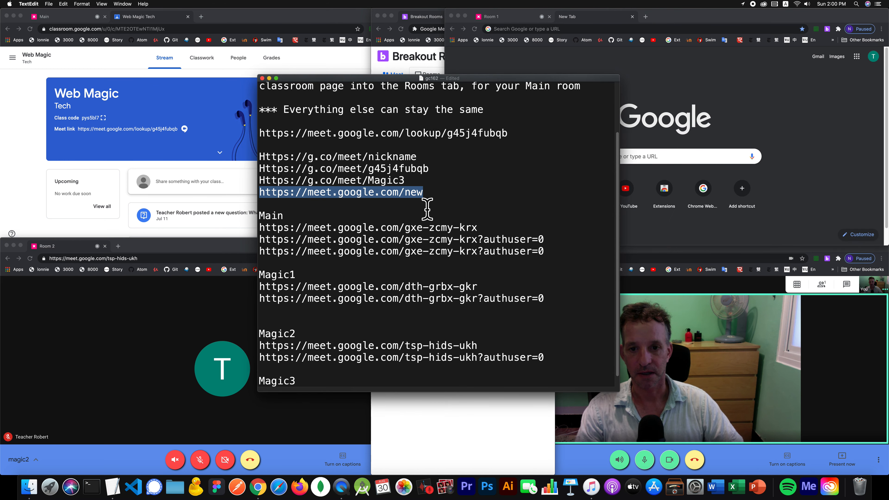
pyautogui.click(595, 25)
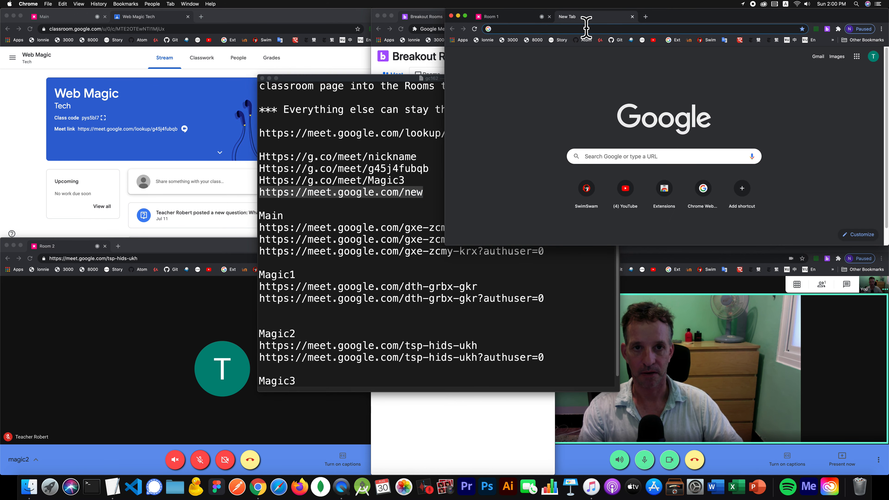
pyautogui.write('https://meet.google.com/new')
pyautogui.press('Return')
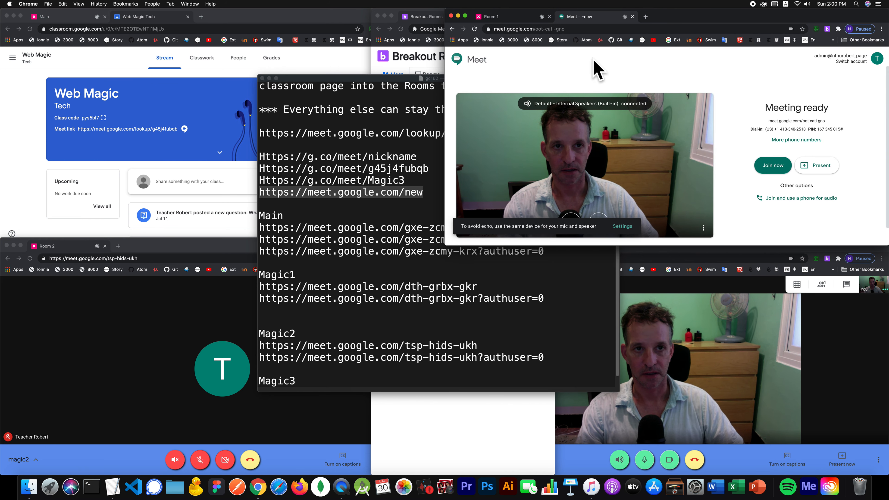
pyautogui.click(603, 28)
pyautogui.press('super+c')
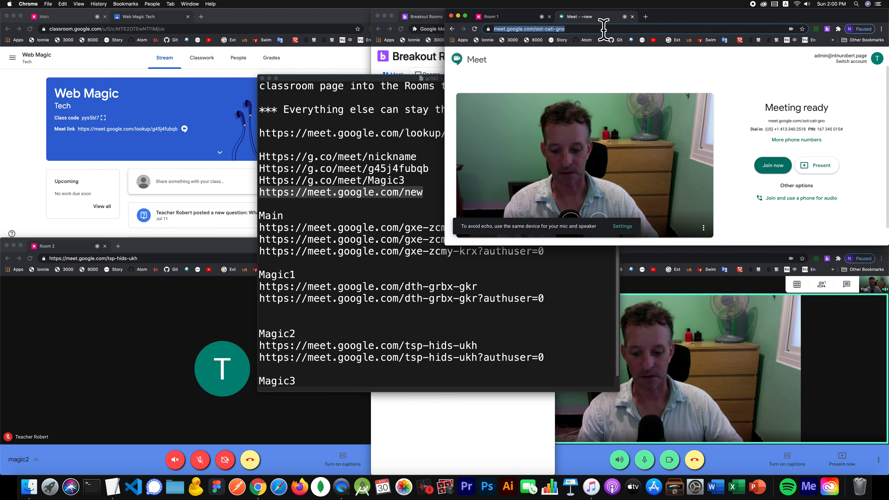
pyautogui.click(476, 424)
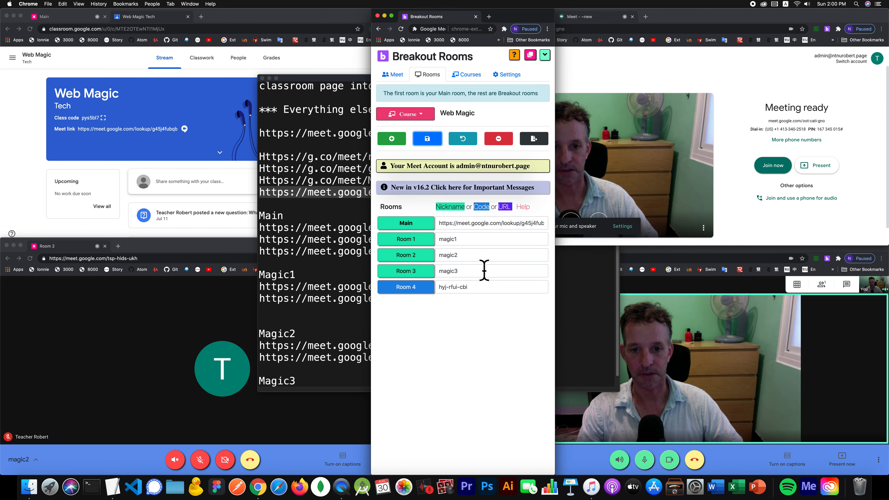
pyautogui.click(392, 138)
pyautogui.click(414, 309)
pyautogui.write('Room 5')
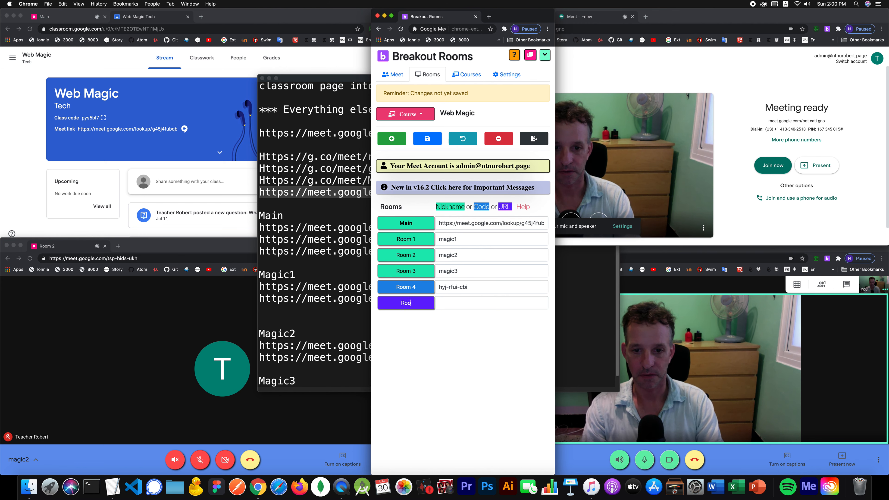
pyautogui.press('Tab')
pyautogui.press('super+v')
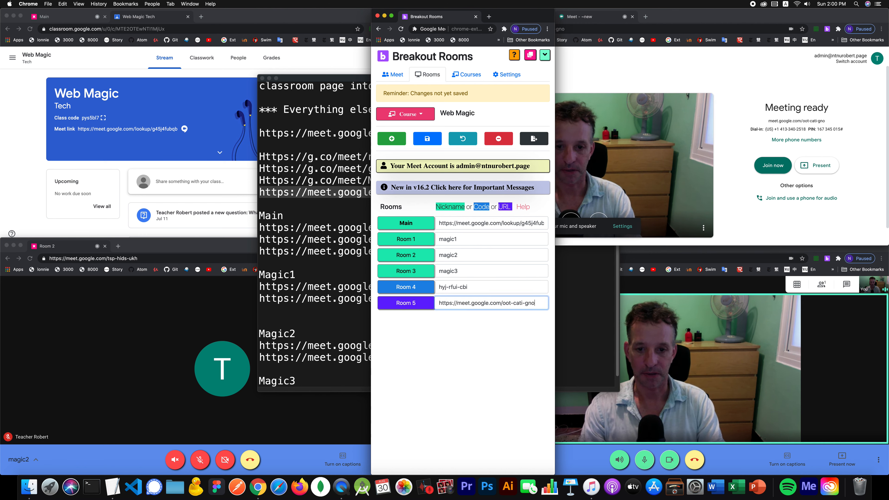
# - Add an empty Room 6 and a seventh room whose name is cleared for renaming to Pluto
pyautogui.click(399, 138)
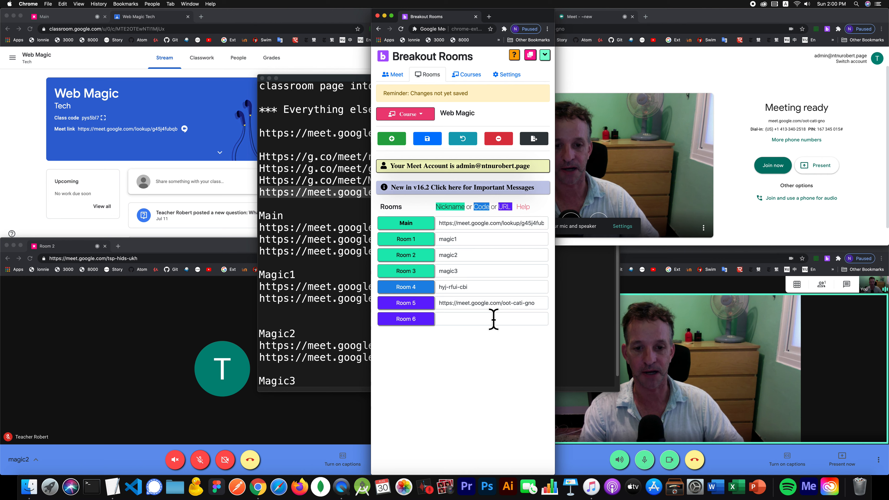
pyautogui.click(392, 138)
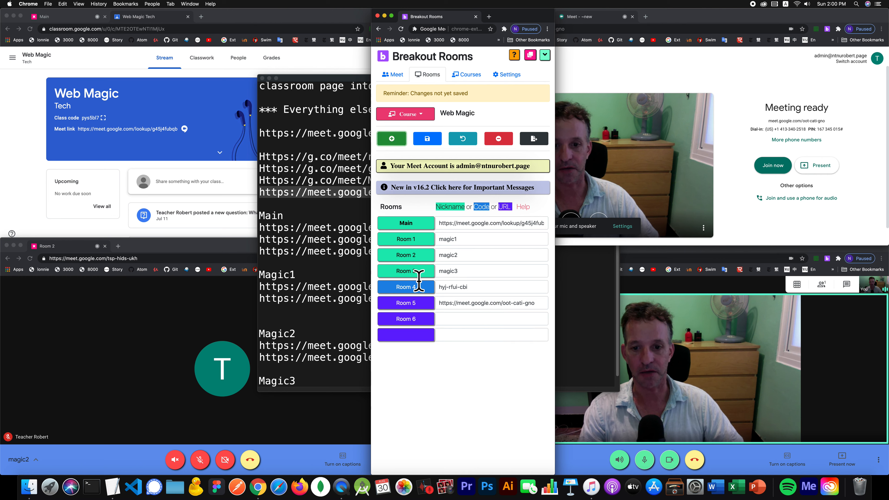
pyautogui.click(413, 336)
pyautogui.write('Ro')
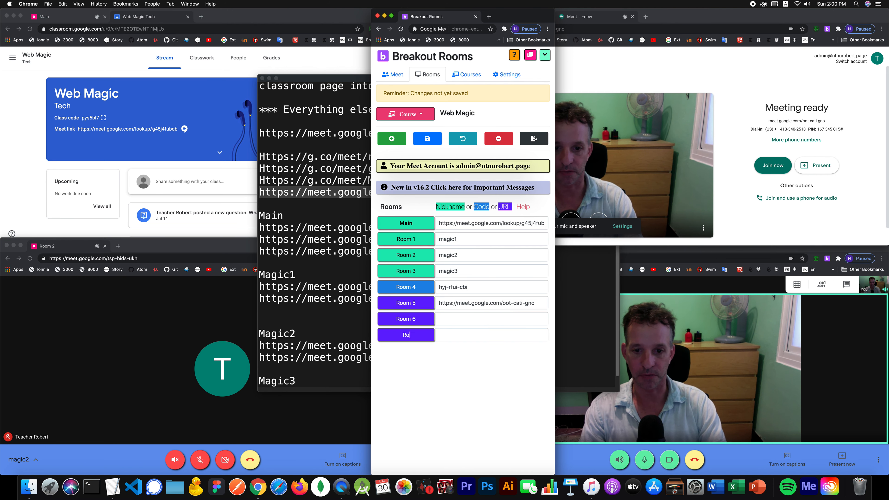
pyautogui.write('om 7')
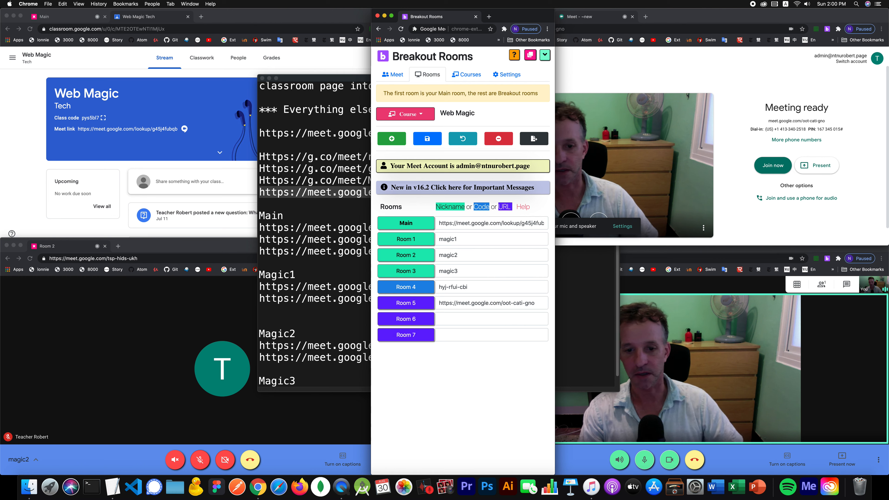
pyautogui.press('BackSpace')
pyautogui.press('BackSpace')
pyautogui.press('BackSpace')
pyautogui.press('BackSpace')
pyautogui.press('BackSpace')
pyautogui.press('BackSpace')
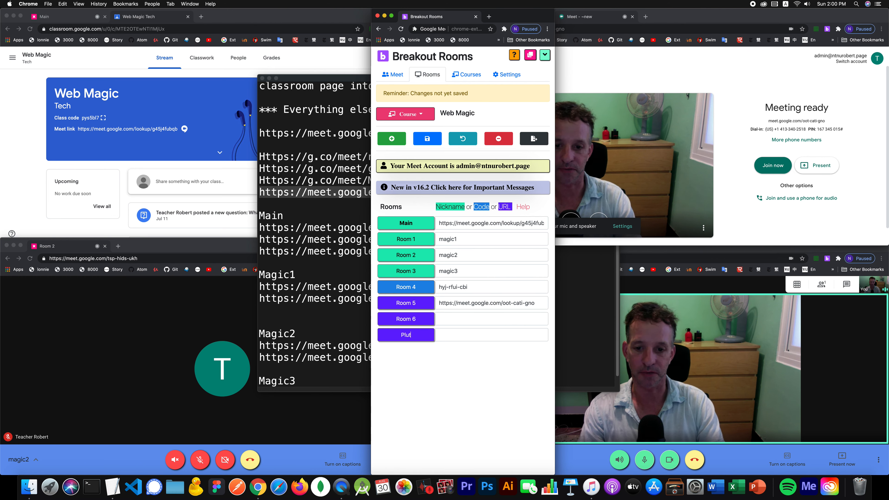
pyautogui.click(201, 16)
pyautogui.write('w')
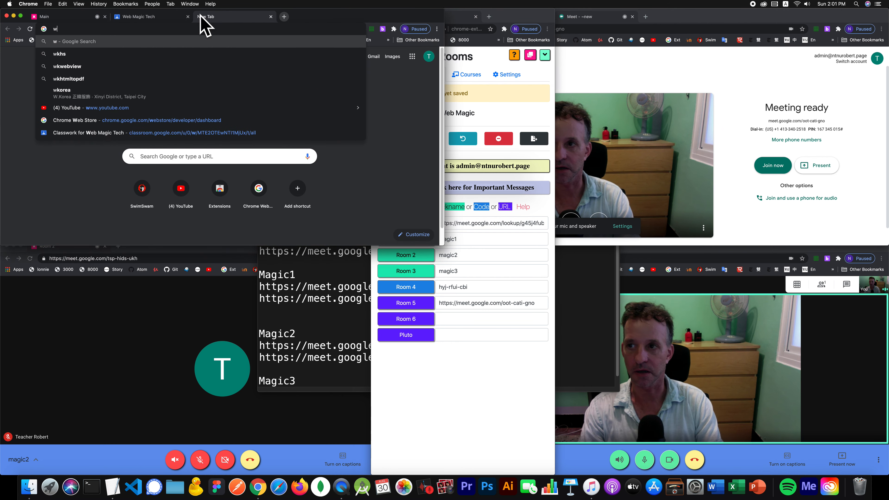
pyautogui.write('iki pluto')
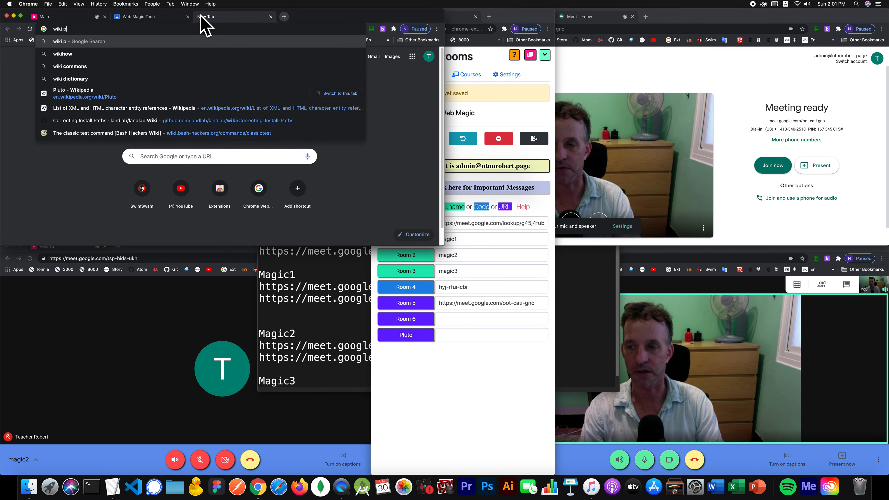
pyautogui.press('Return')
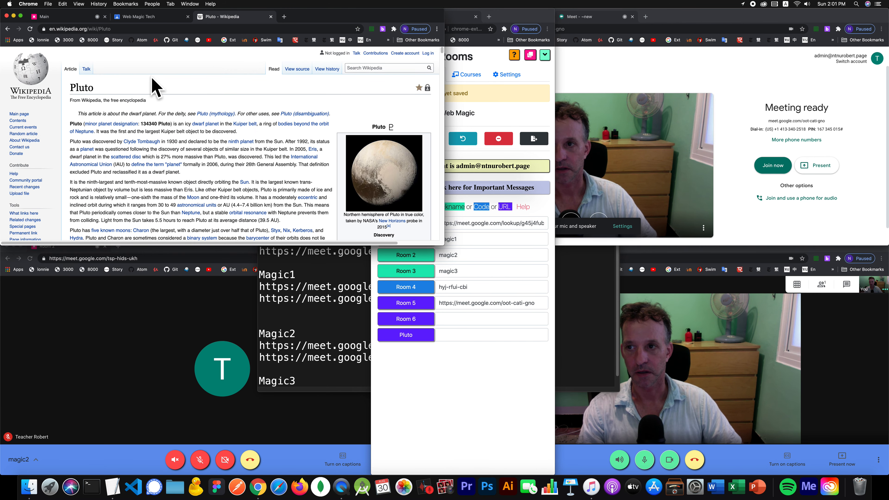
pyautogui.press('super+l')
pyautogui.press('super+c')
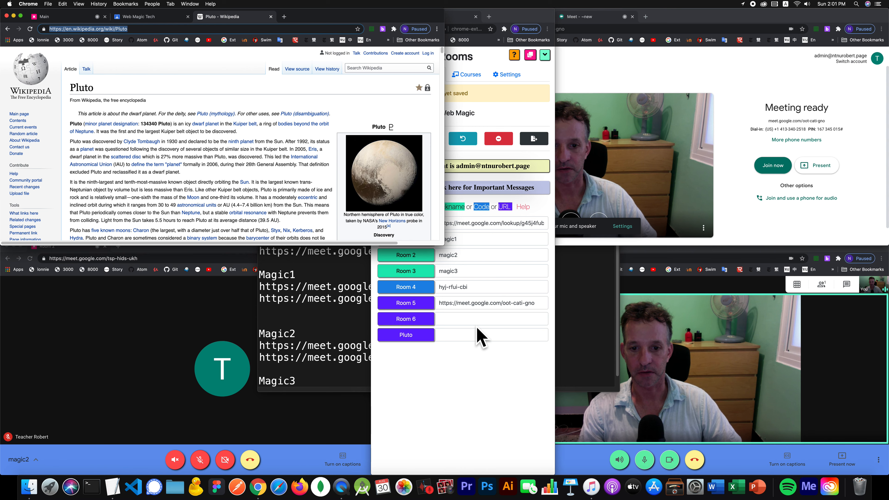
pyautogui.click(478, 336)
pyautogui.press('super+v')
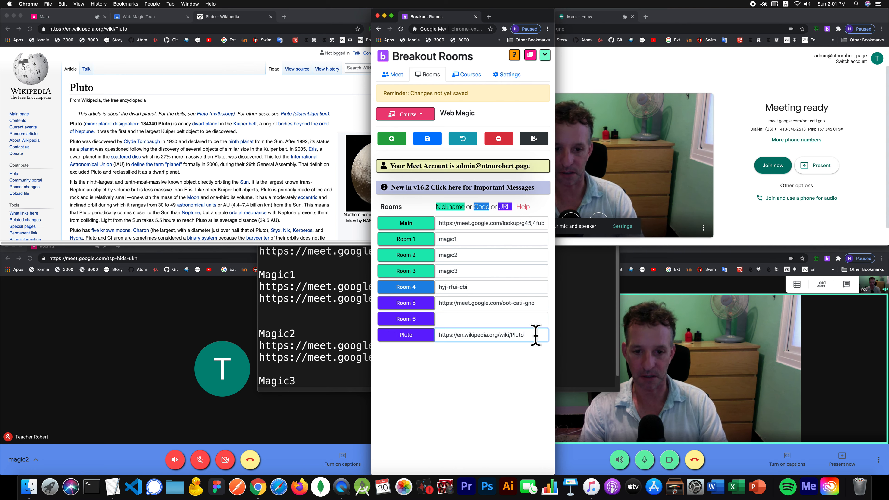
# - Clear the Wikipedia Pluto address from the Pluto room's link field
pyautogui.press('super+a')
pyautogui.press('BackSpace')
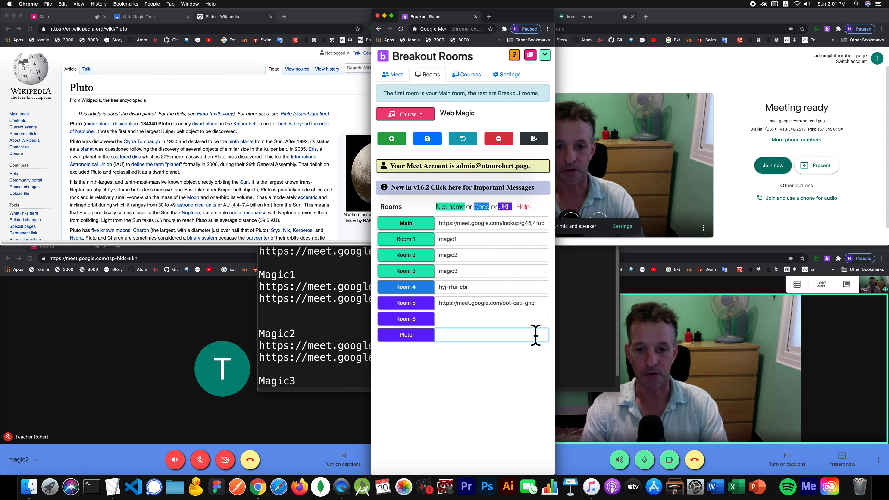
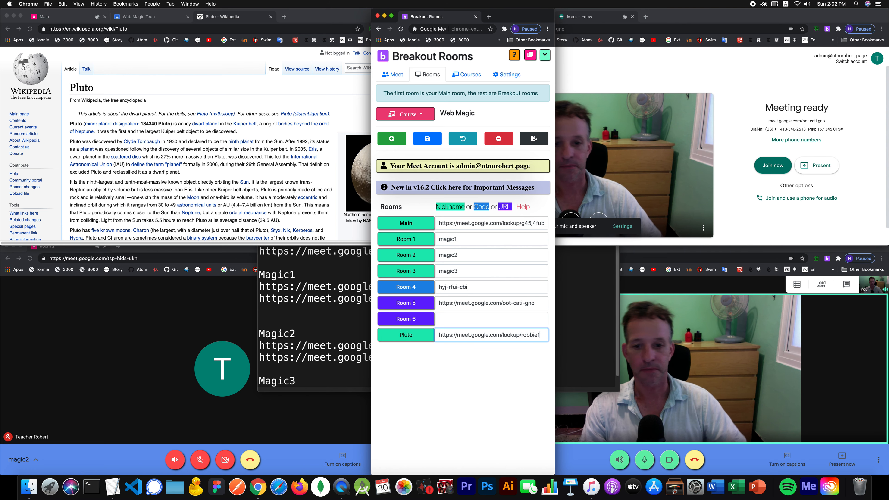
# - Rename the Pluto room to Room 7
pyautogui.click(412, 335)
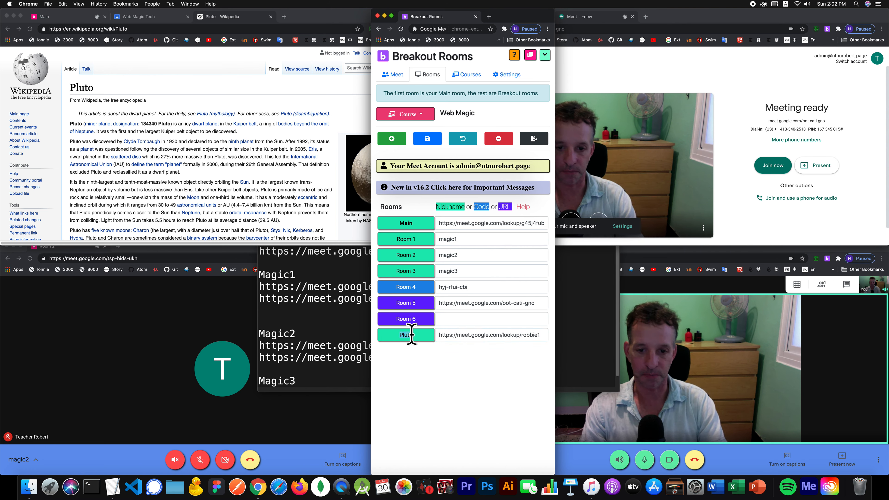
pyautogui.press('super+a')
pyautogui.write('Roo')
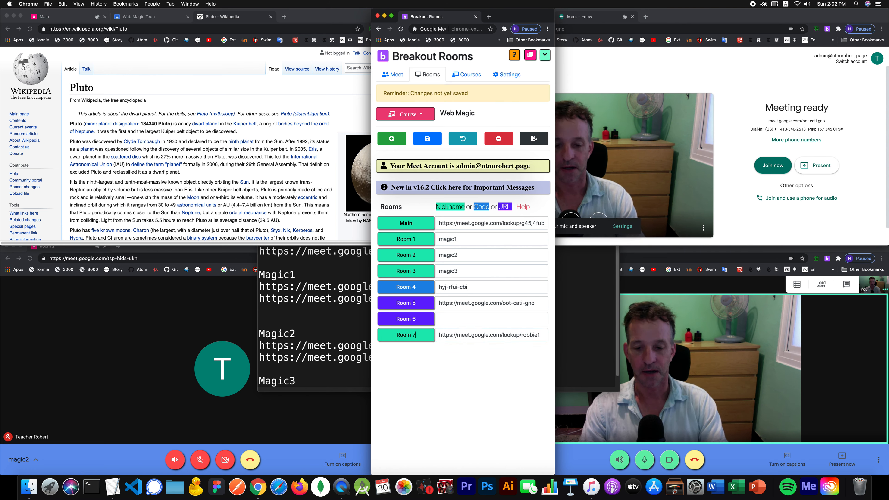
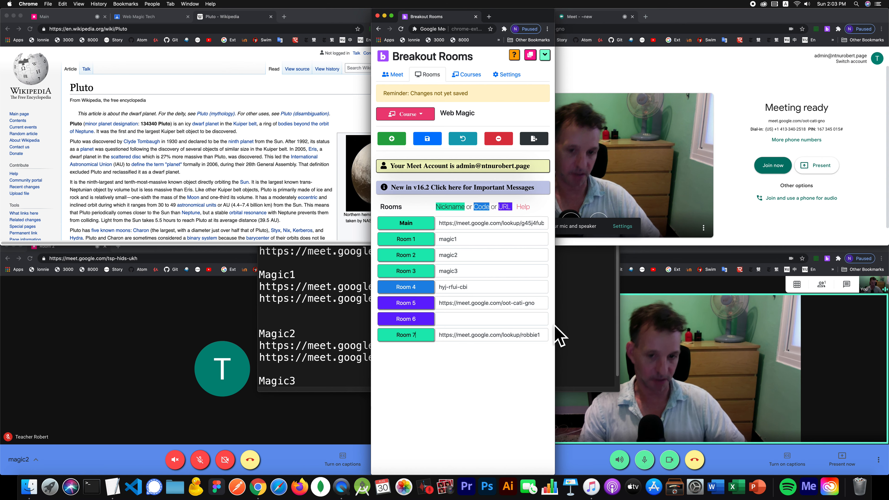
# - Add a new empty room row below Room 7 and start typing its name
pyautogui.click(399, 140)
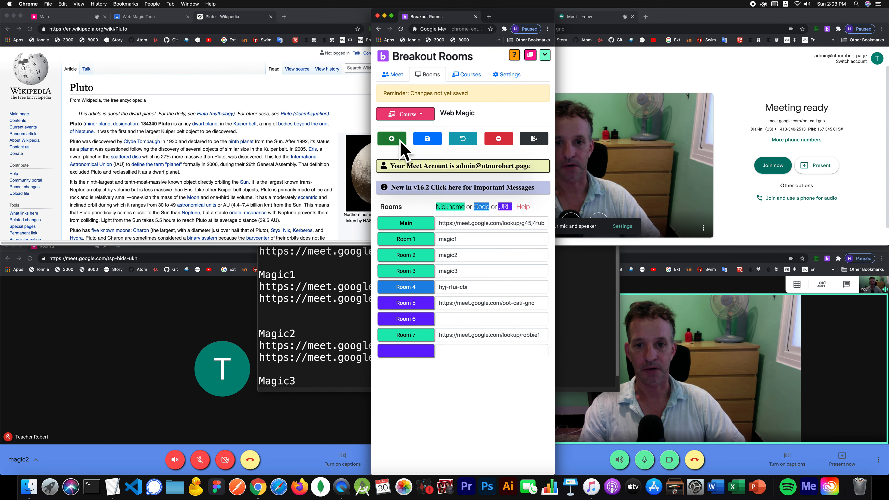
pyautogui.click(411, 351)
pyautogui.write('R')
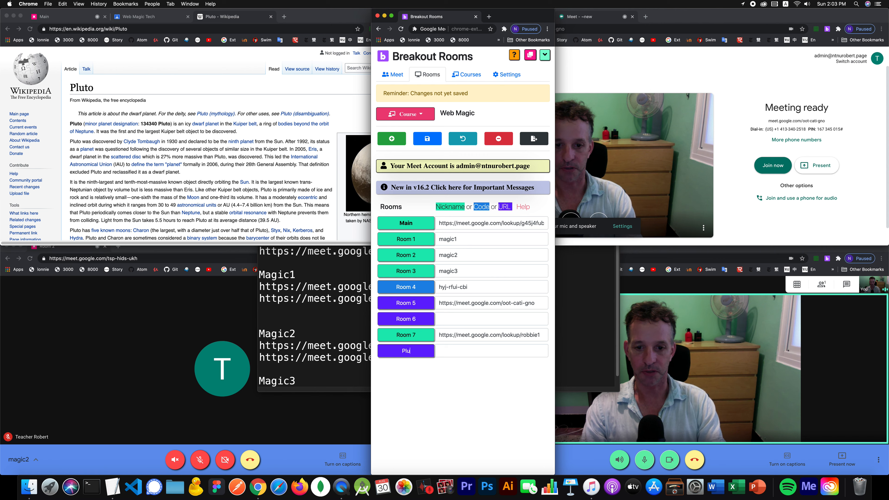
# - Paste the Wikipedia Pluto page address as the new room's link and save the room links
pyautogui.click(191, 85)
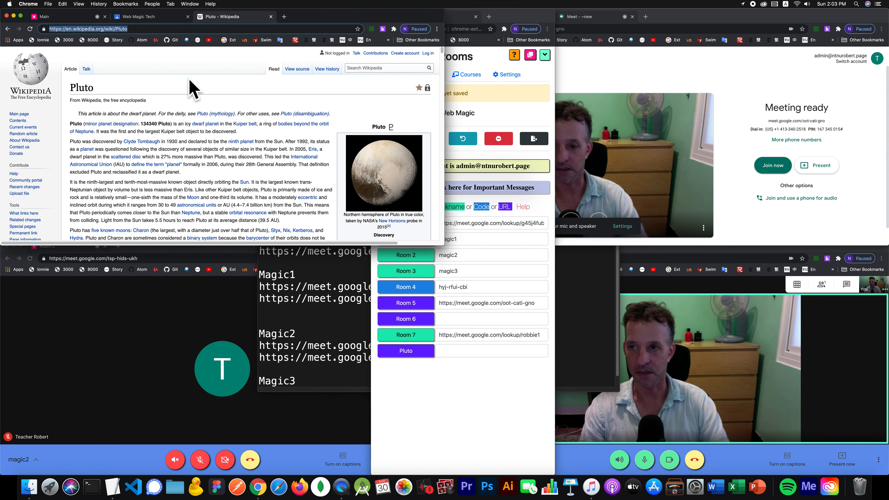
pyautogui.press('super+c')
pyautogui.click(455, 351)
pyautogui.press('super+v')
pyautogui.click(427, 139)
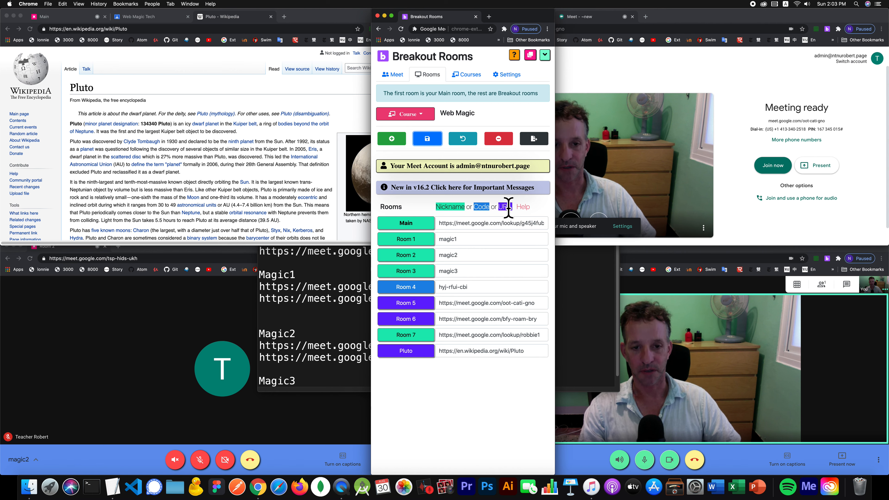
# - Clear Room 6's Meet link, save so a new one is generated, and return to the Meet tab
pyautogui.tripleClick(454, 317)
pyautogui.press('BackSpace')
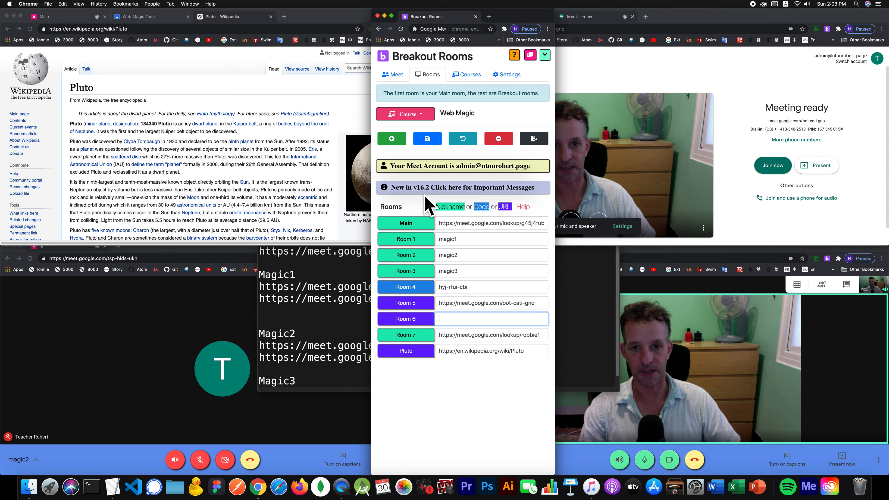
pyautogui.click(434, 140)
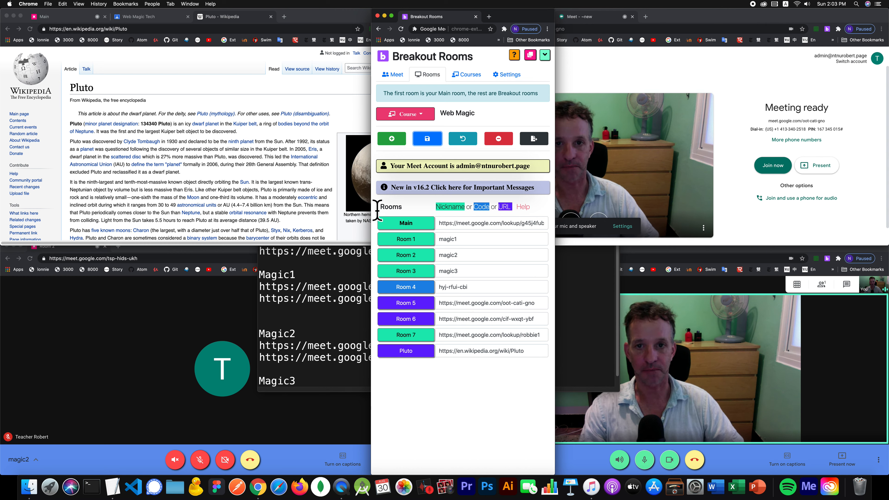
pyautogui.click(391, 75)
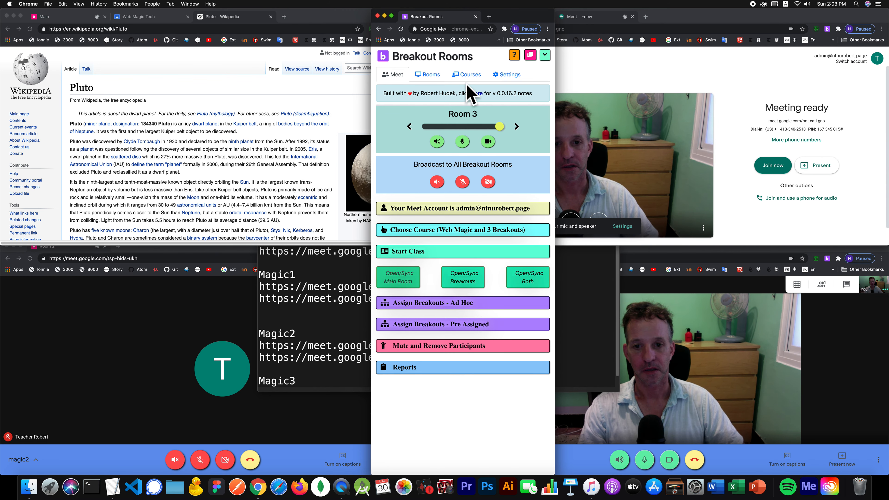
# - Close the Room 2 and Room 3 windows and the other open Meet windows
pyautogui.click(415, 80)
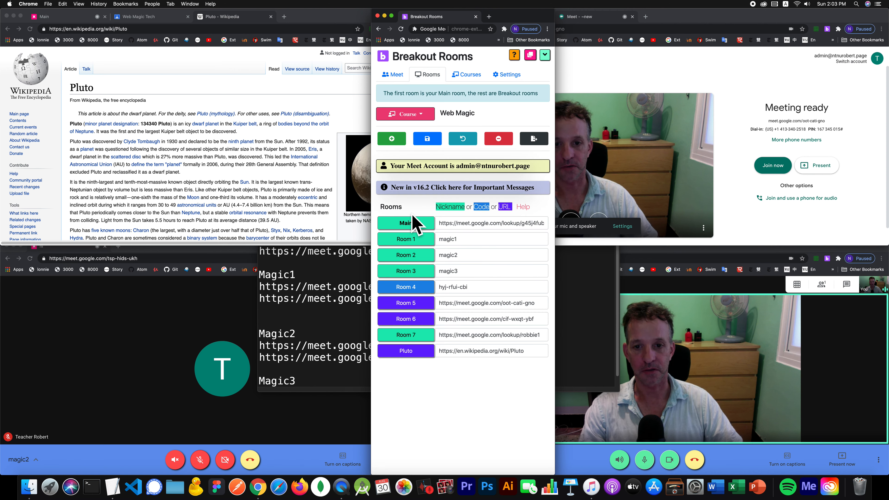
pyautogui.click(392, 75)
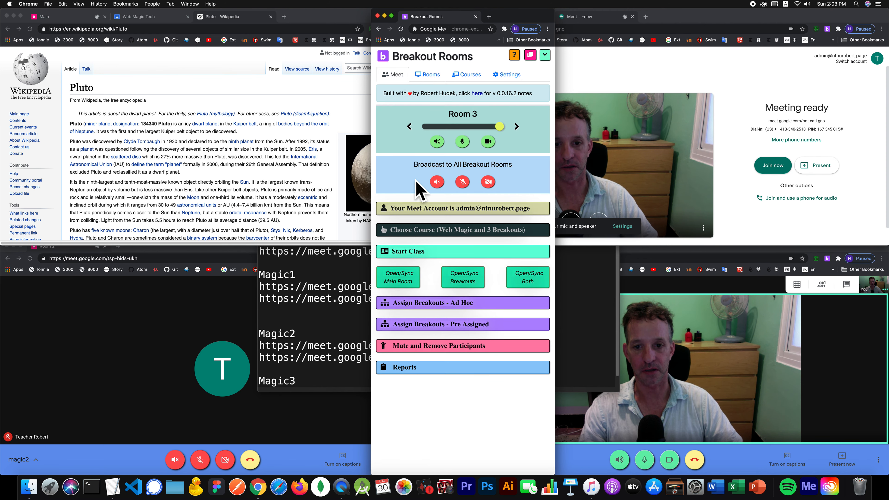
pyautogui.click(126, 321)
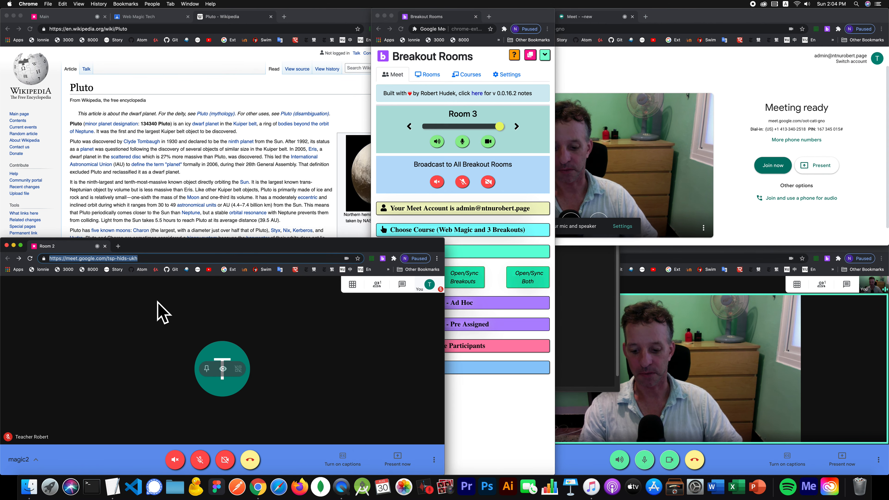
pyautogui.press('super+w')
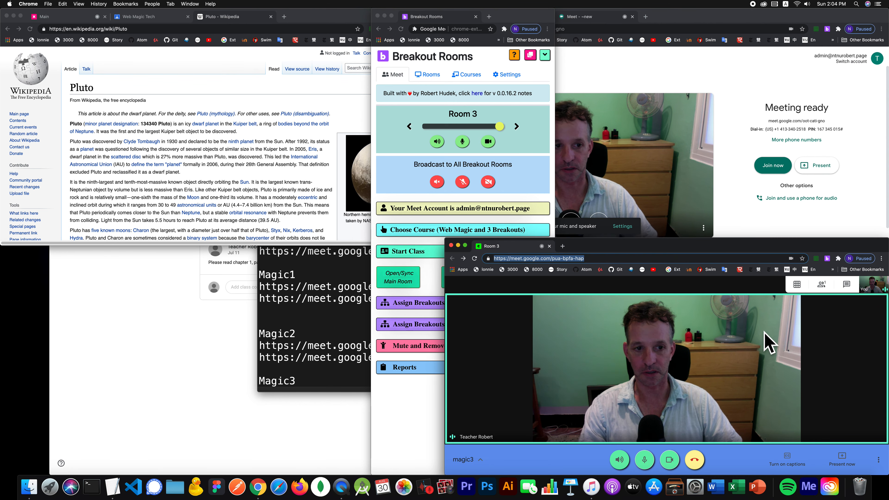
pyautogui.press('super+w')
pyautogui.click(725, 98)
pyautogui.press('super+w')
pyautogui.click(542, 78)
pyautogui.press('super+w')
# - Close the Wikipedia Pluto page and the Main meeting tab
pyautogui.click(144, 82)
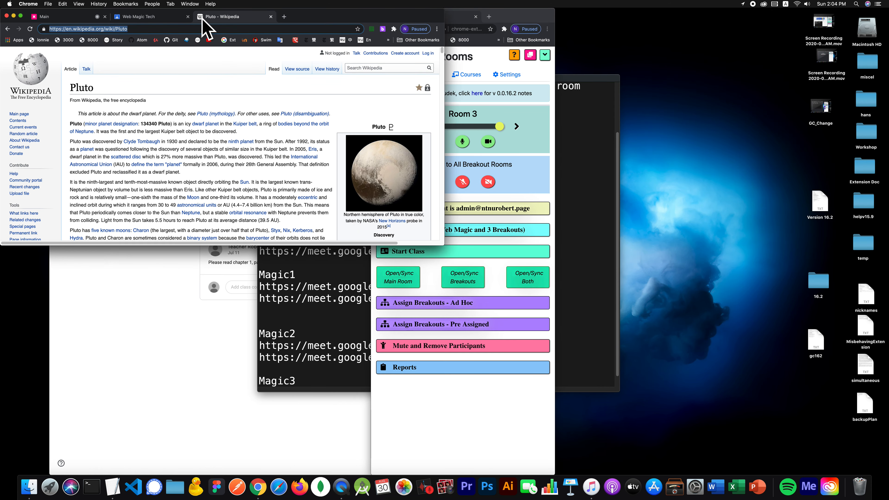
pyautogui.press('super+w')
pyautogui.click(65, 15)
pyautogui.press('super+w')
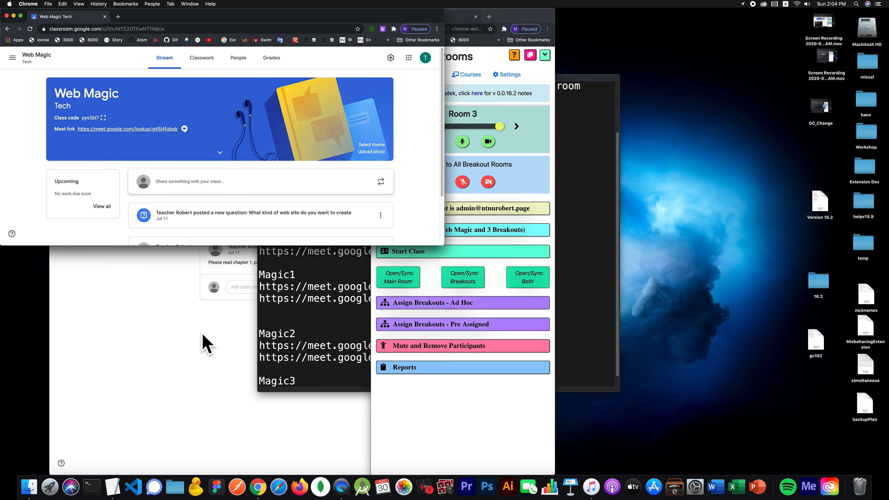
# - Close the small Web Magic Tech window and the remaining Pluto page, leaving Breakout Rooms in front
pyautogui.click(87, 314)
pyautogui.click(3, 63)
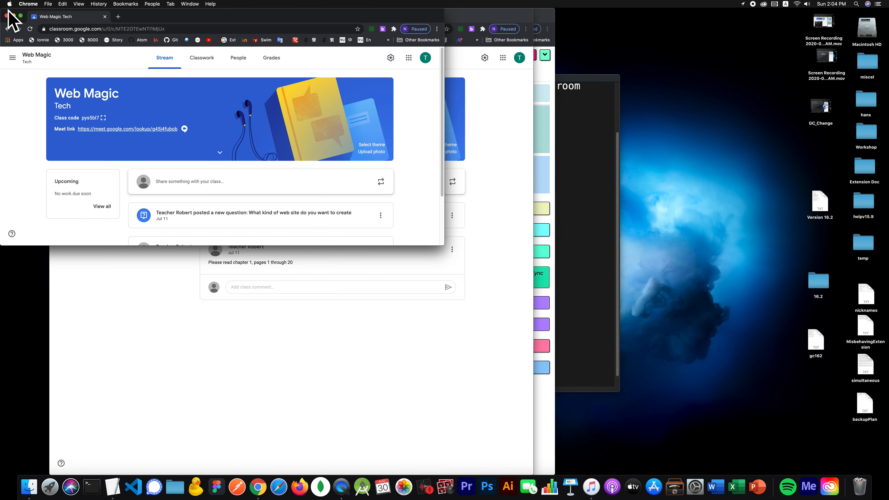
pyautogui.click(7, 15)
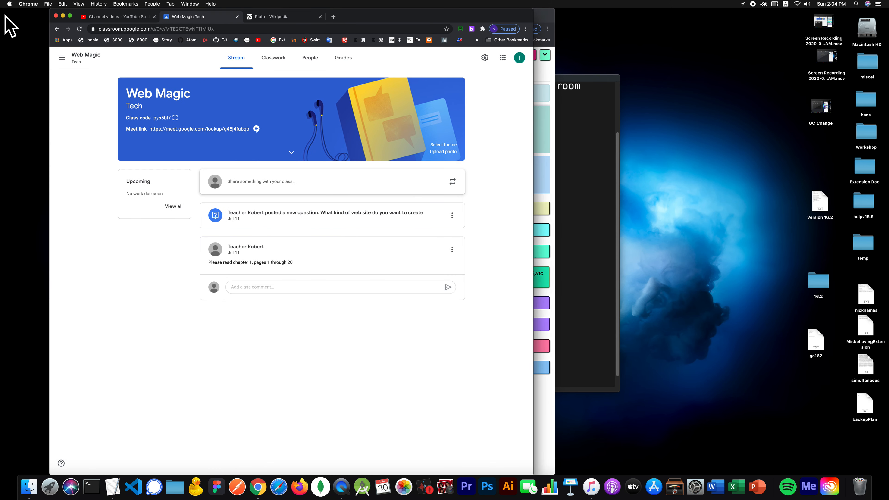
pyautogui.click(268, 20)
pyautogui.click(320, 16)
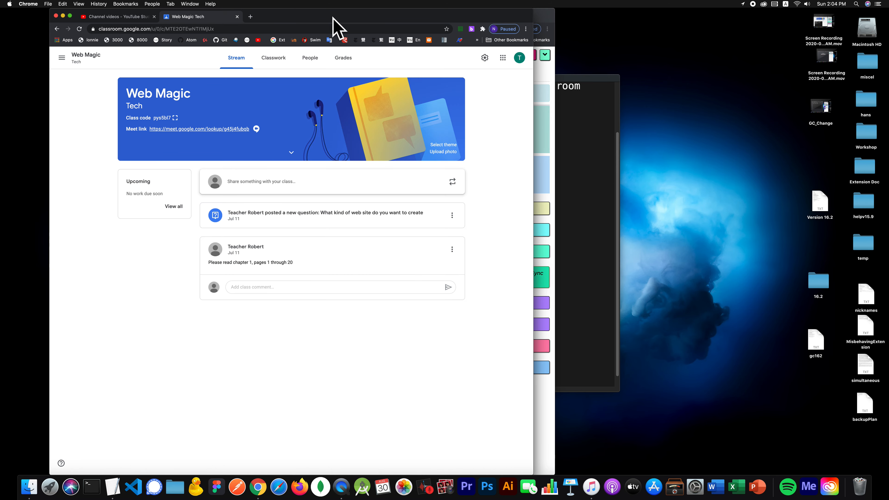
pyautogui.click(547, 12)
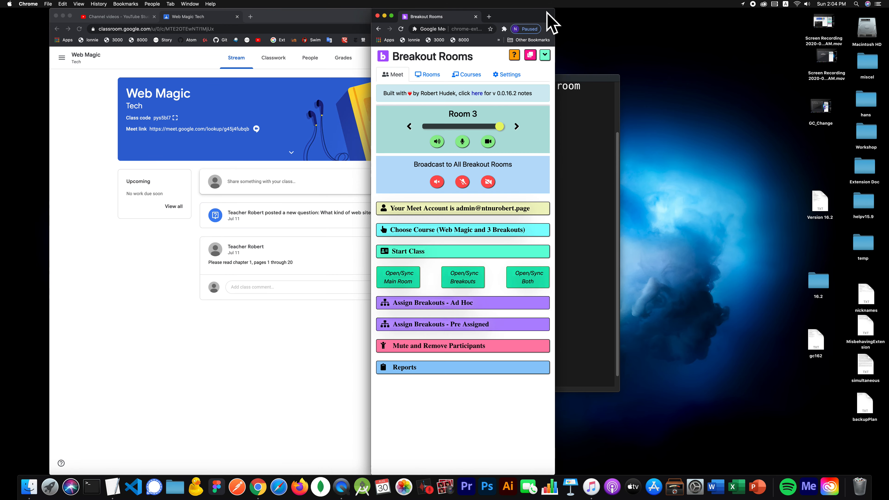
# - Move the Breakout Rooms panel to the right side and look through its Rooms and Meet tabs
pyautogui.moveTo(518, 17); pyautogui.dragTo(688, 22)
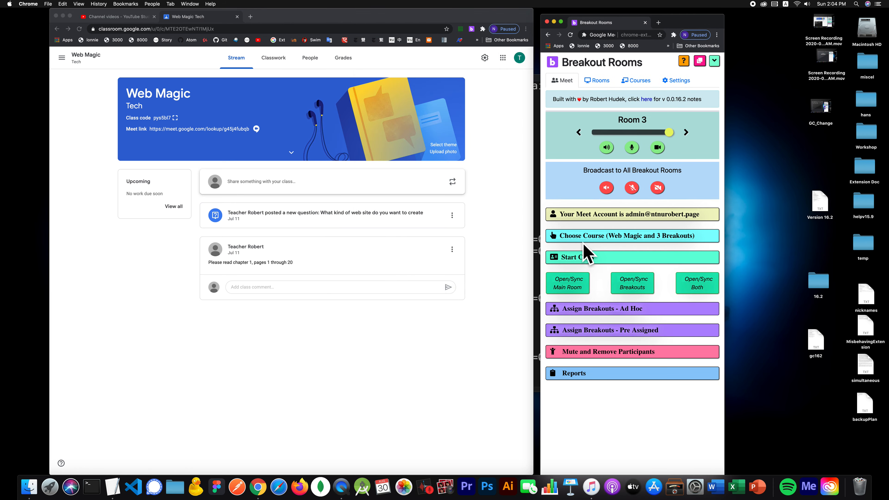
pyautogui.click(581, 257)
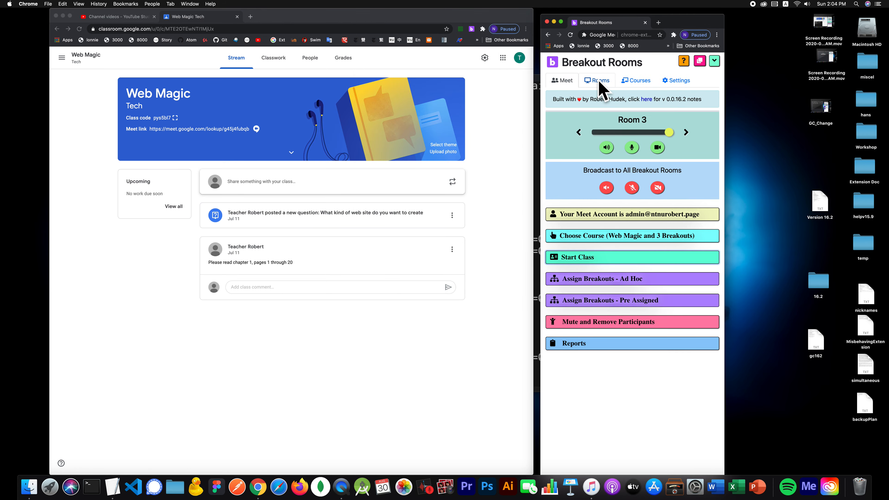
pyautogui.click(599, 81)
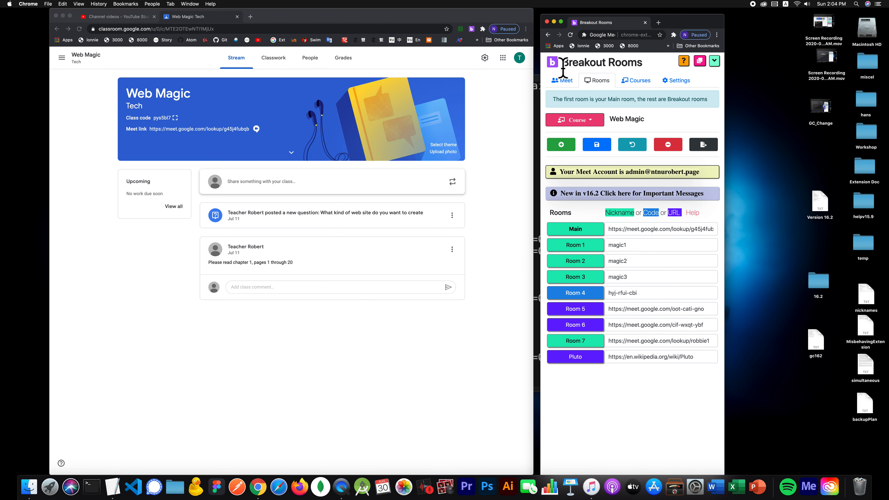
pyautogui.click(568, 85)
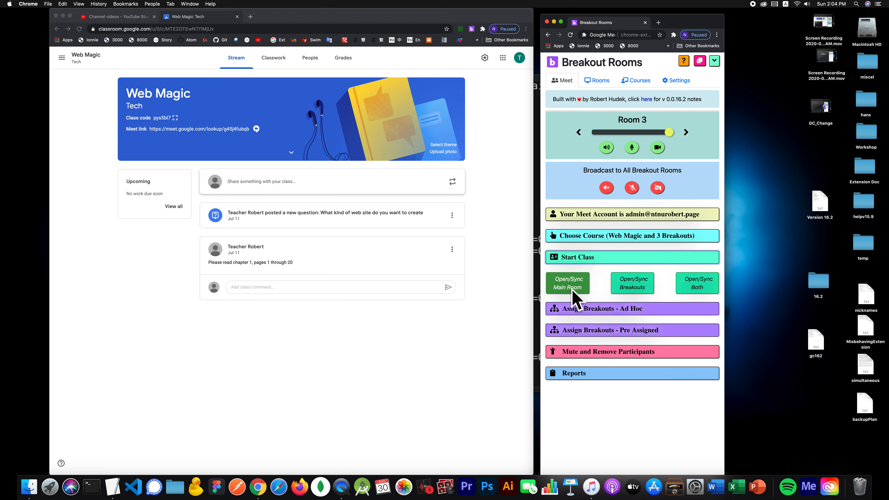
# - Collapse Start Class and expand Choose Course, showing Web Magic with 3 breakouts
pyautogui.click(563, 260)
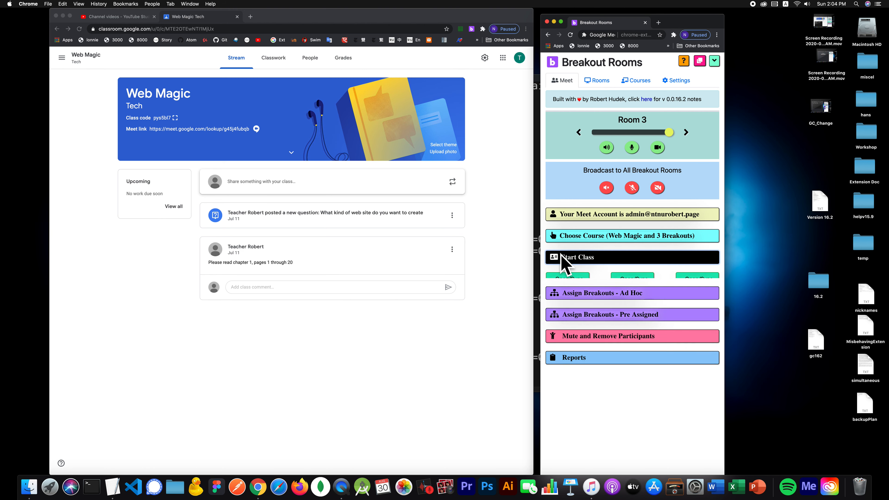
pyautogui.click(598, 81)
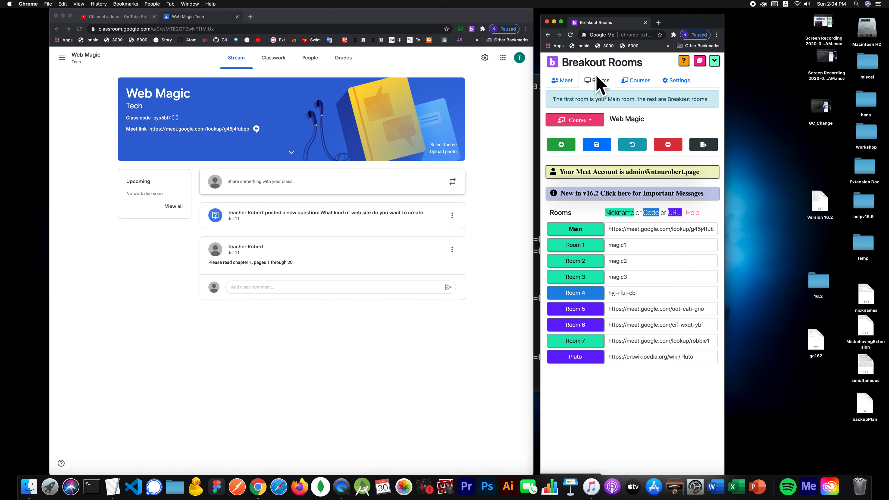
pyautogui.click(564, 81)
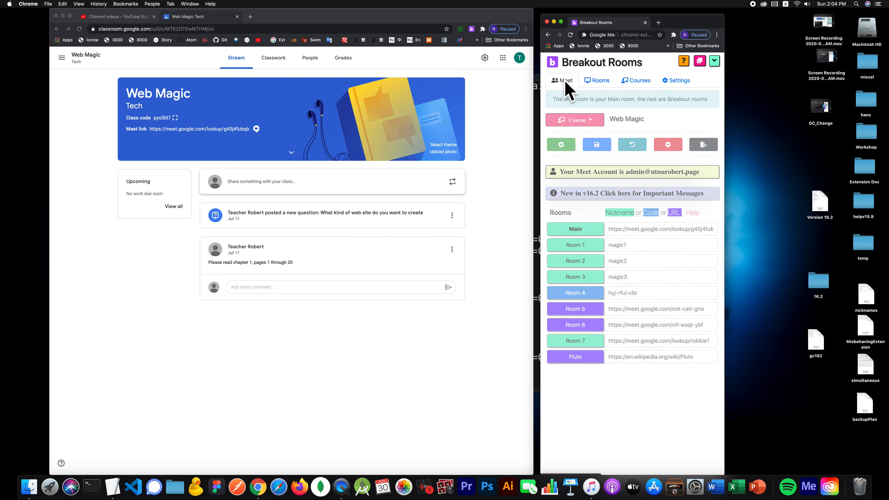
pyautogui.click(599, 236)
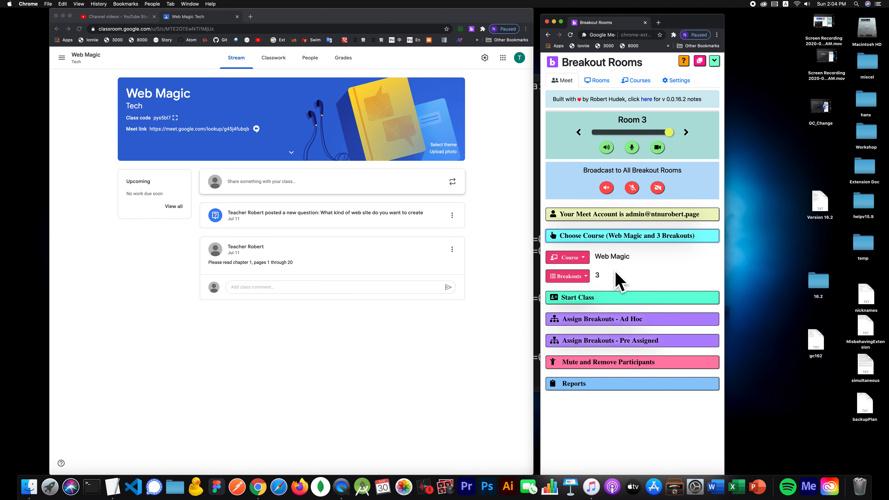
# - Set Web Magic to 8 breakouts, then Start Class with Open/Sync Both to launch all rooms
pyautogui.click(583, 276)
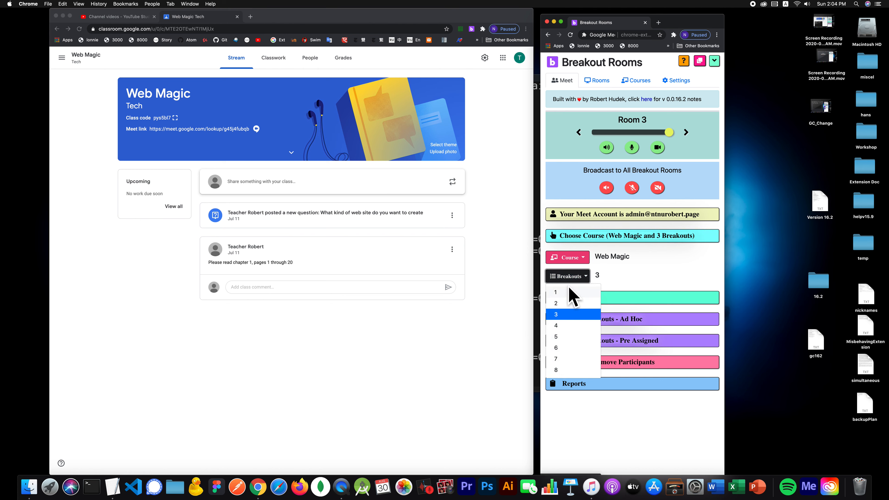
pyautogui.click(555, 370)
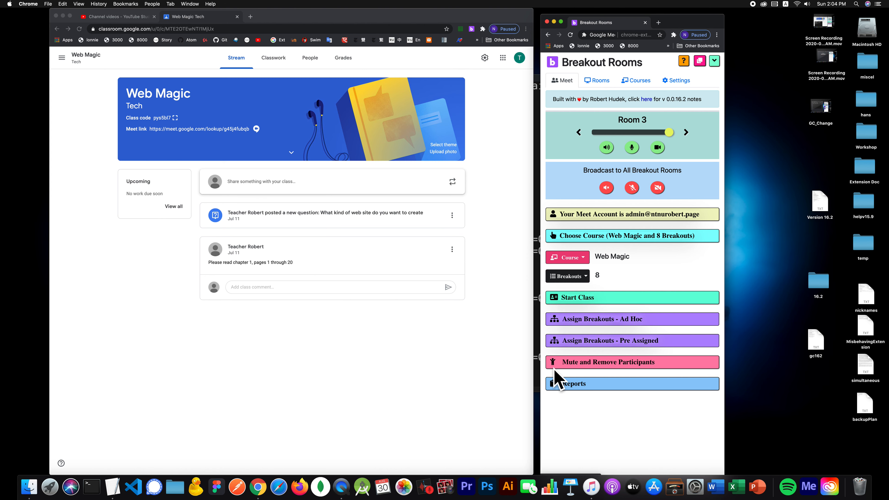
pyautogui.click(636, 296)
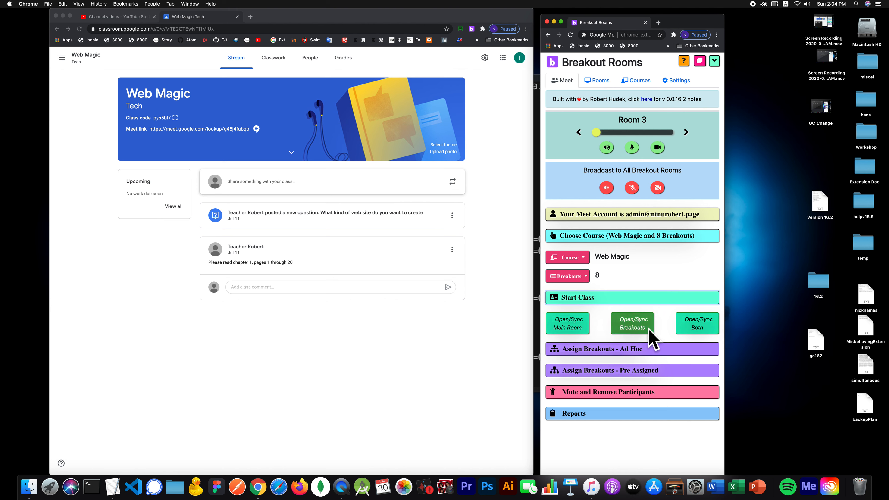
pyautogui.click(689, 322)
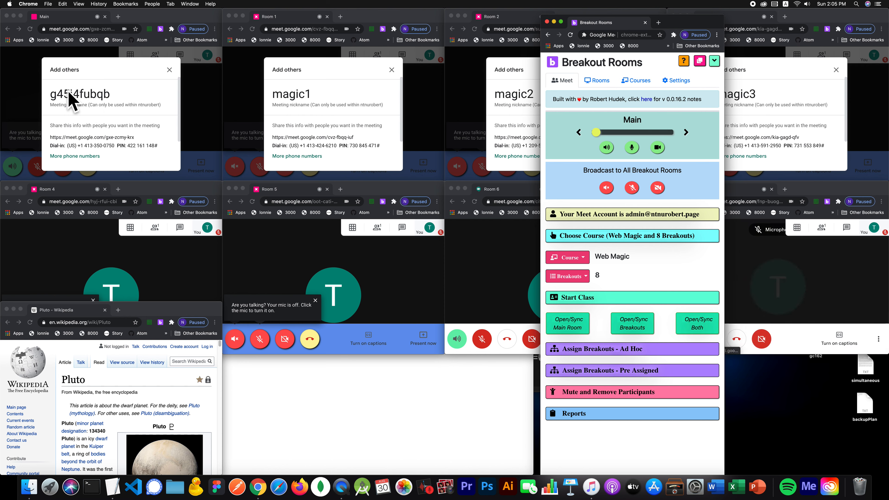
# - Dismiss the meeting-info popups in the Main and Room 1–7 Meet windows
pyautogui.click(14, 98)
pyautogui.click(244, 93)
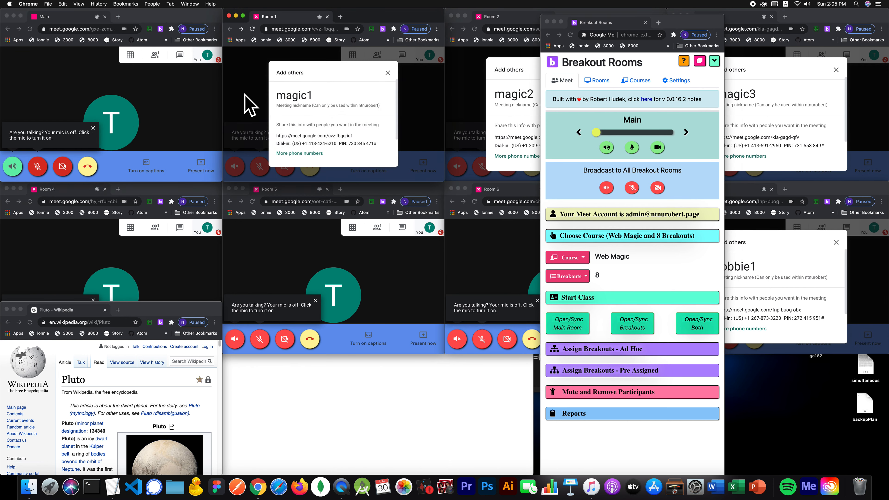
pyautogui.click(483, 90)
pyautogui.click(791, 70)
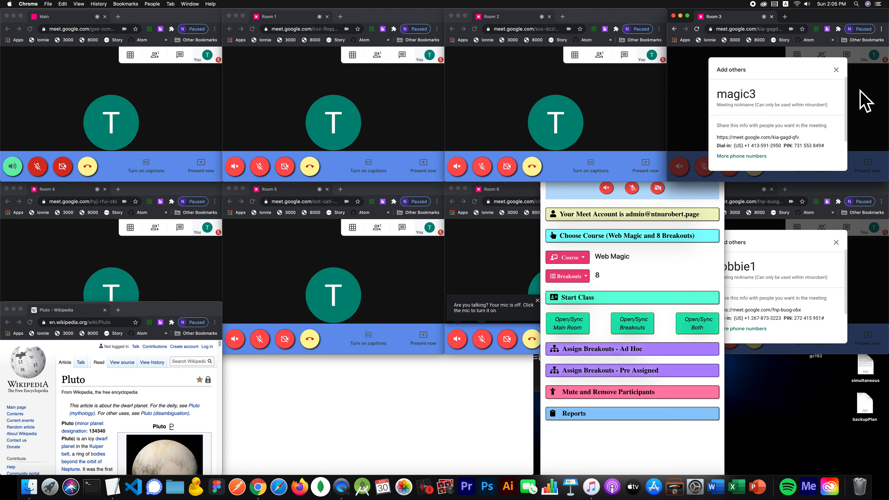
pyautogui.click(862, 99)
pyautogui.click(57, 249)
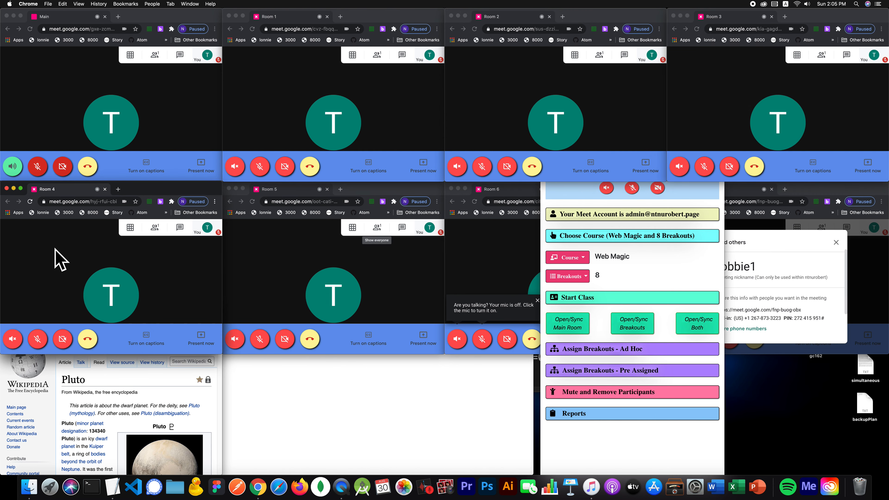
pyautogui.click(308, 252)
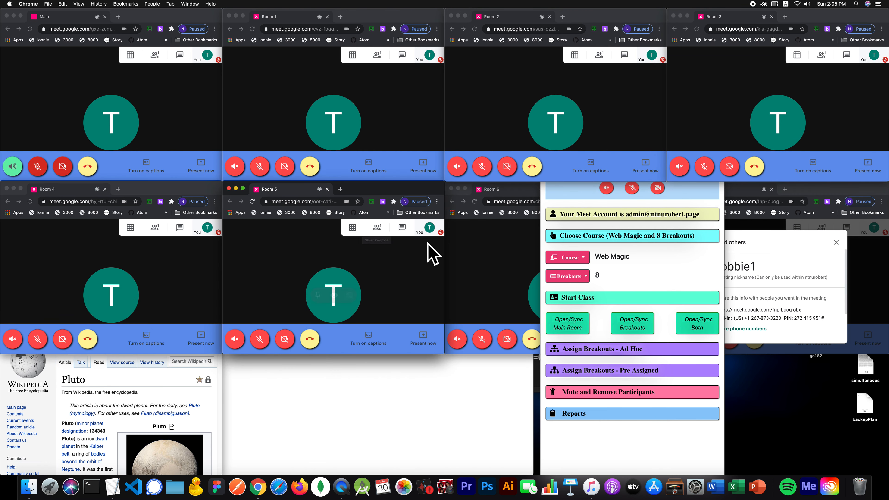
pyautogui.click(466, 243)
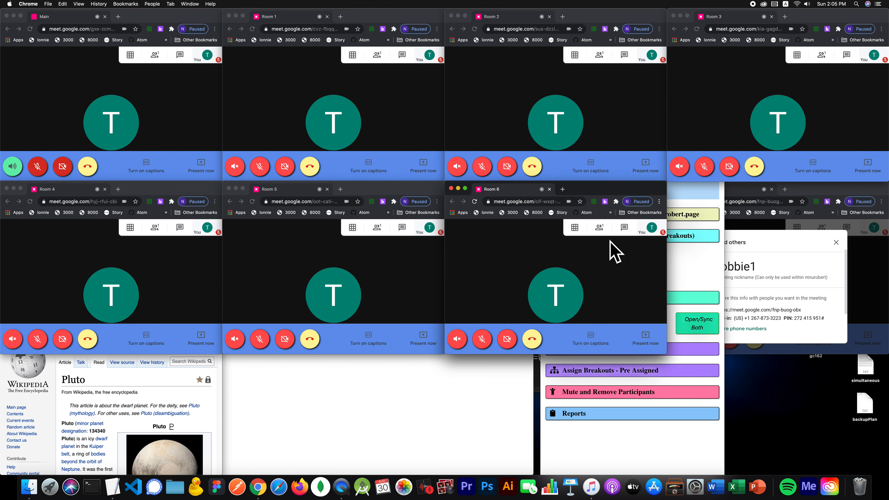
pyautogui.click(867, 261)
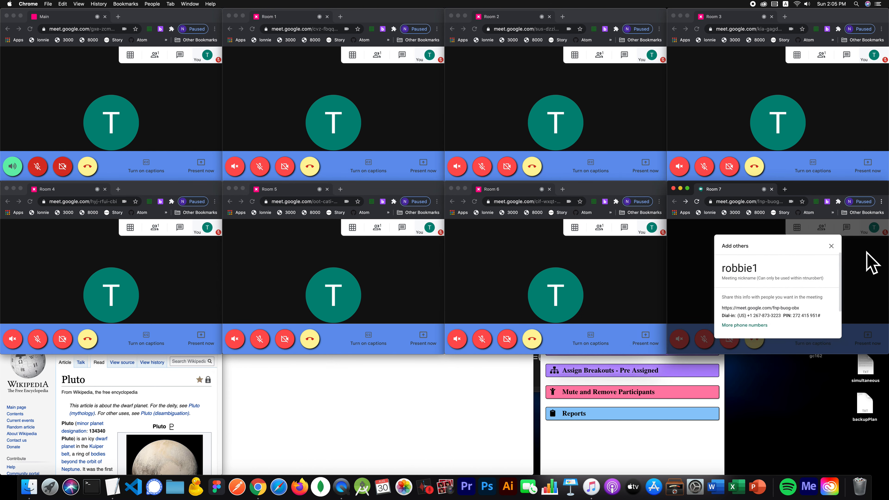
# - Bring the Breakout Rooms panel forward and collapse its Choose Course and Start Class sections
pyautogui.click(49, 390)
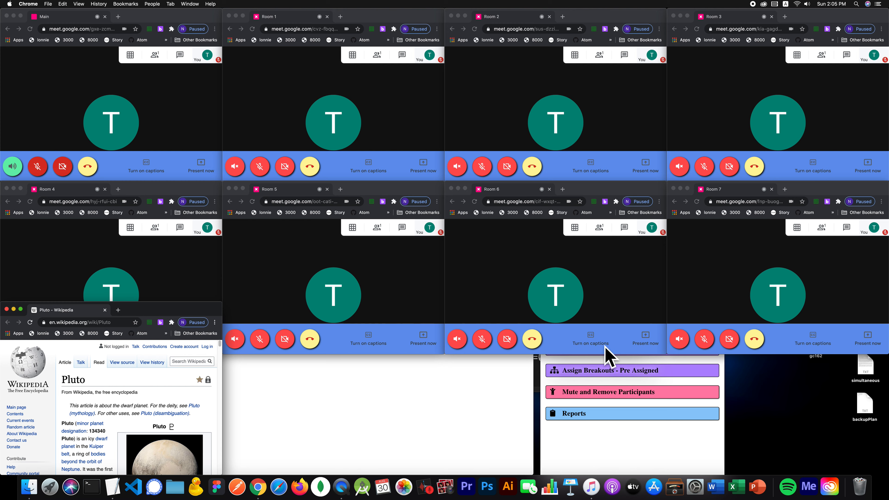
pyautogui.click(646, 430)
pyautogui.click(609, 233)
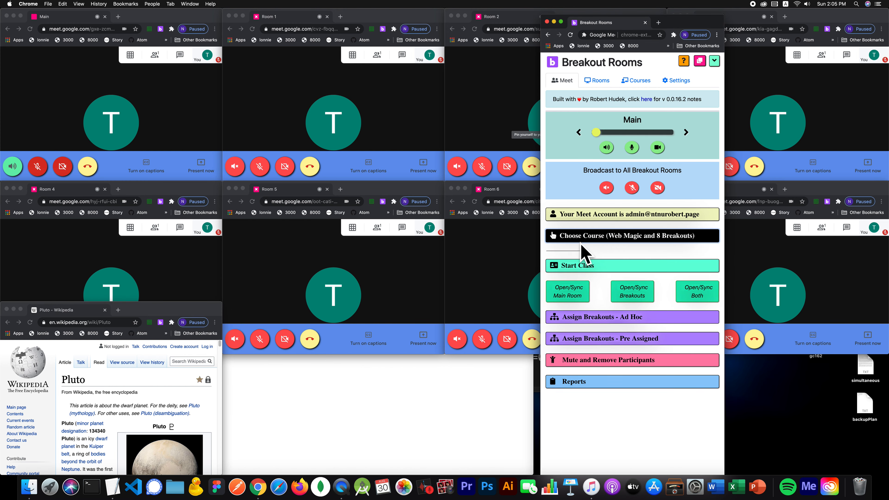
pyautogui.click(590, 255)
# - Check the rooms list with Pluto's link, reposition the panel, and return to the Meet controls
pyautogui.click(598, 85)
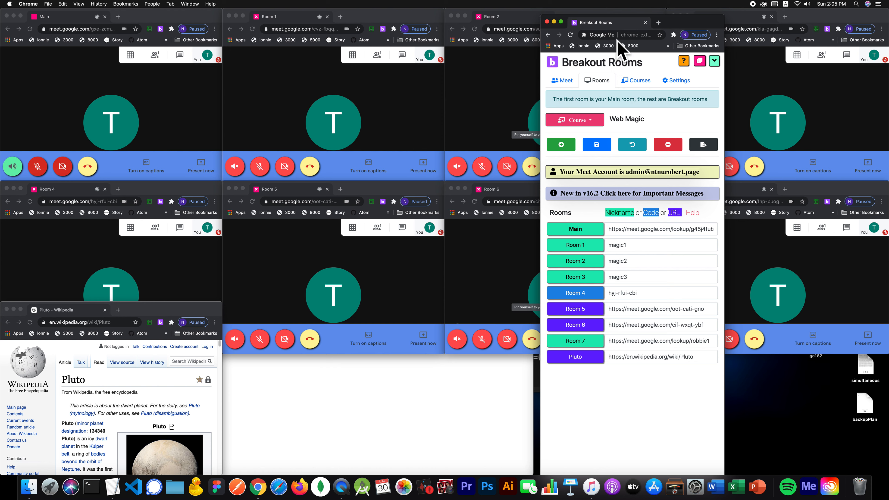
pyautogui.moveTo(673, 28); pyautogui.dragTo(681, 20)
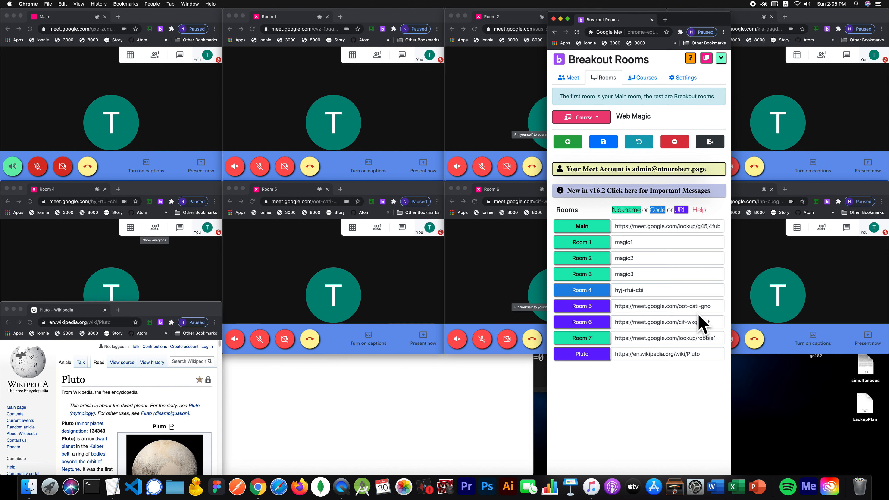
pyautogui.moveTo(672, 24); pyautogui.dragTo(380, 21)
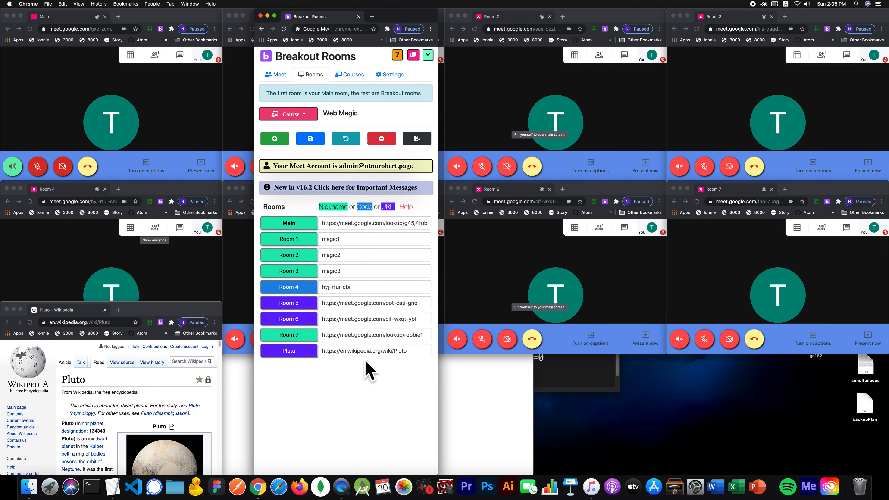
pyautogui.moveTo(396, 20); pyautogui.dragTo(581, 20)
pyautogui.click(460, 74)
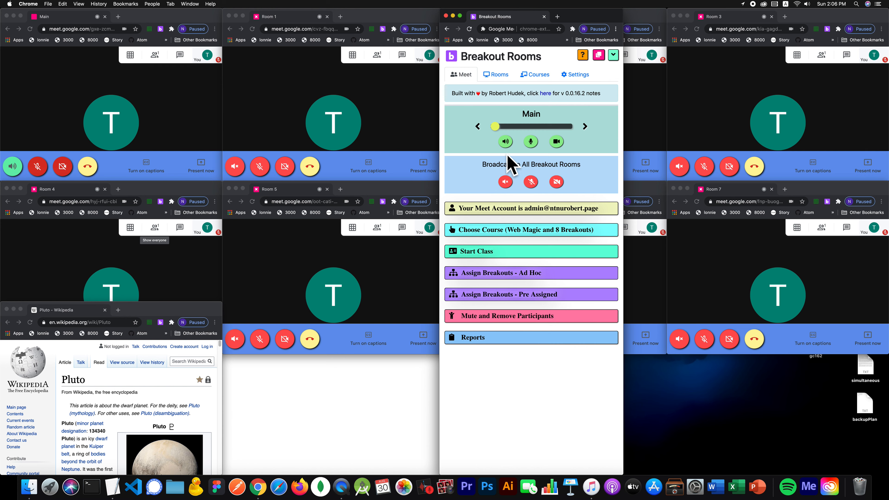
# - Switch audio and video to Room 1 and back to Main, then show the rooms list
pyautogui.click(585, 126)
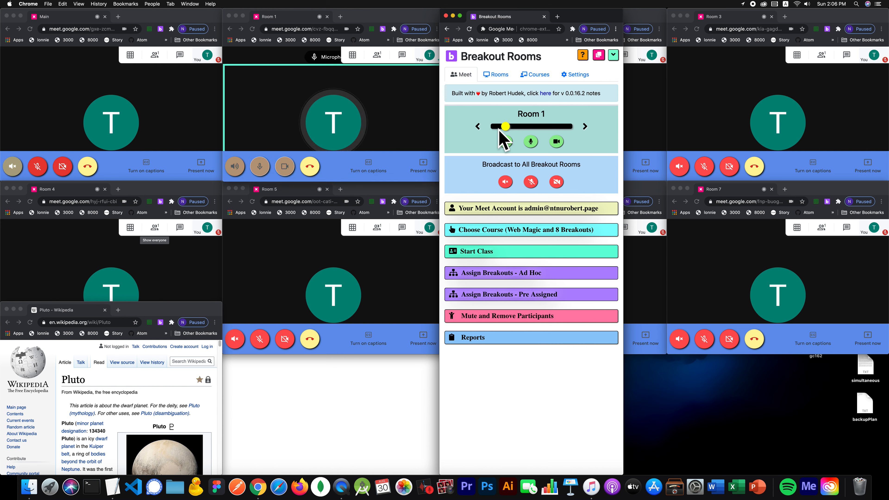
pyautogui.click(480, 126)
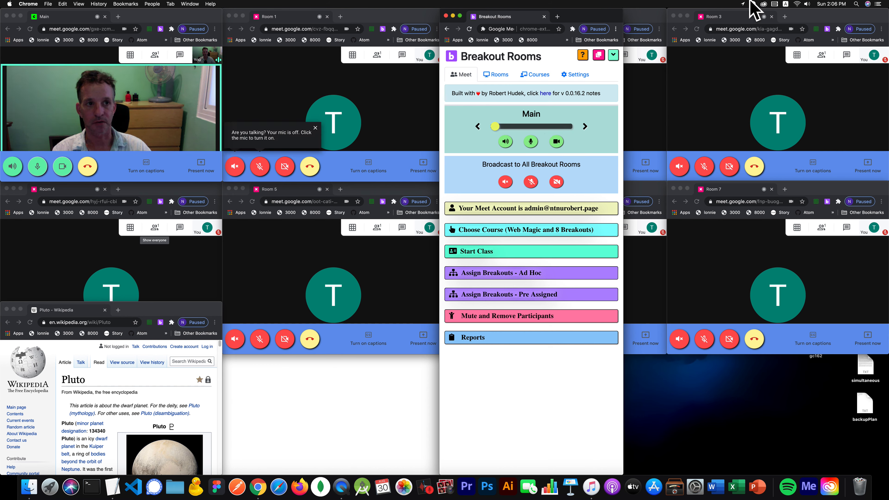
pyautogui.click(505, 77)
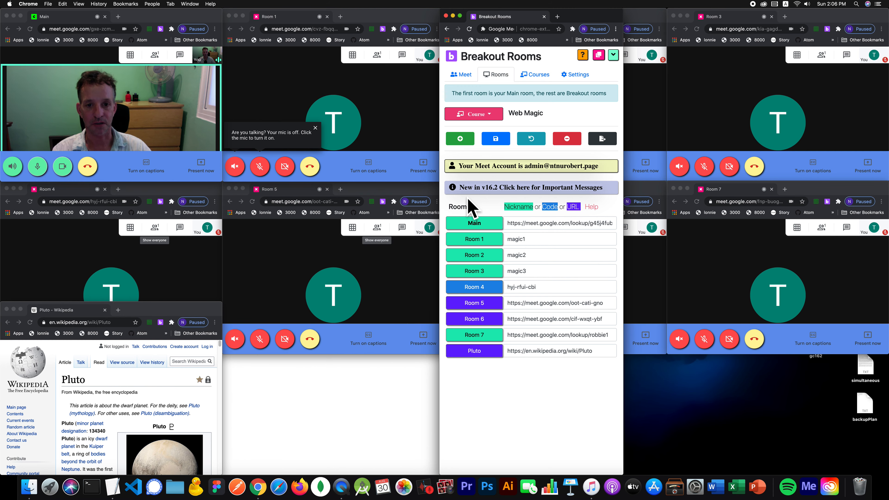
# - Read the v16.2 important messages and the nickname, code and URL help, then close both
pyautogui.click(472, 189)
pyautogui.scroll(-10, 526, 294)
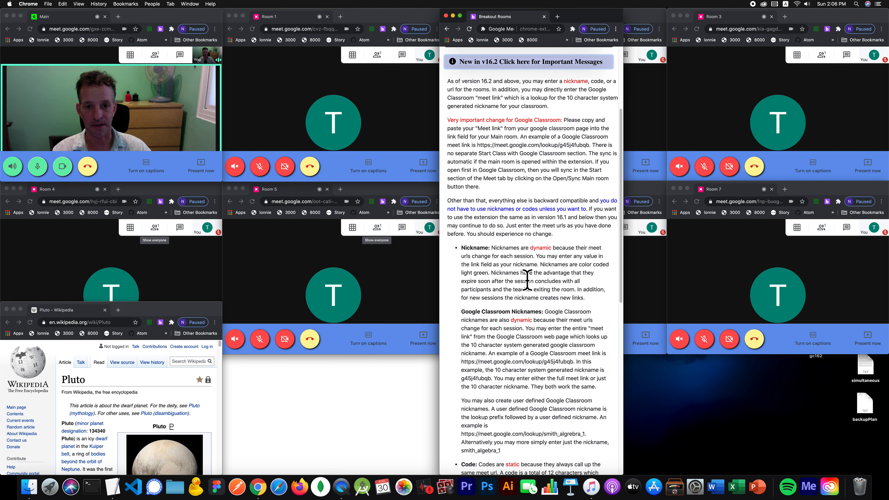
pyautogui.scroll(6, 527, 280)
pyautogui.scroll(4, 527, 280)
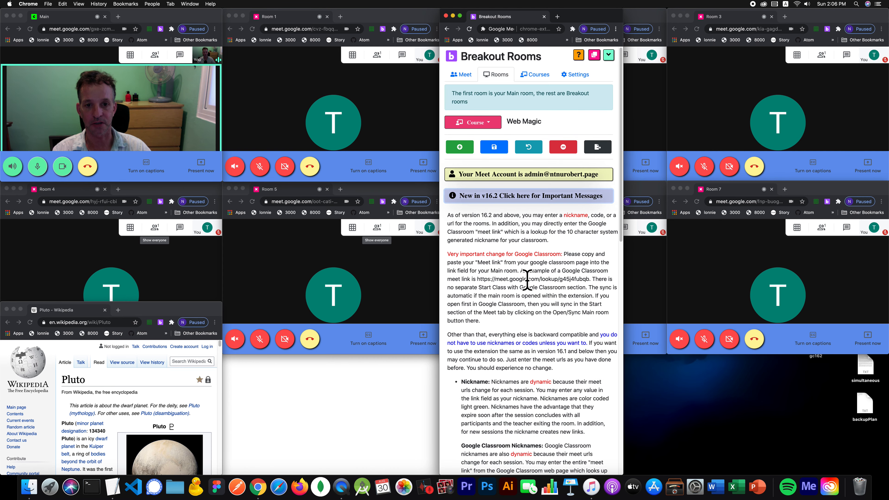
pyautogui.click(529, 199)
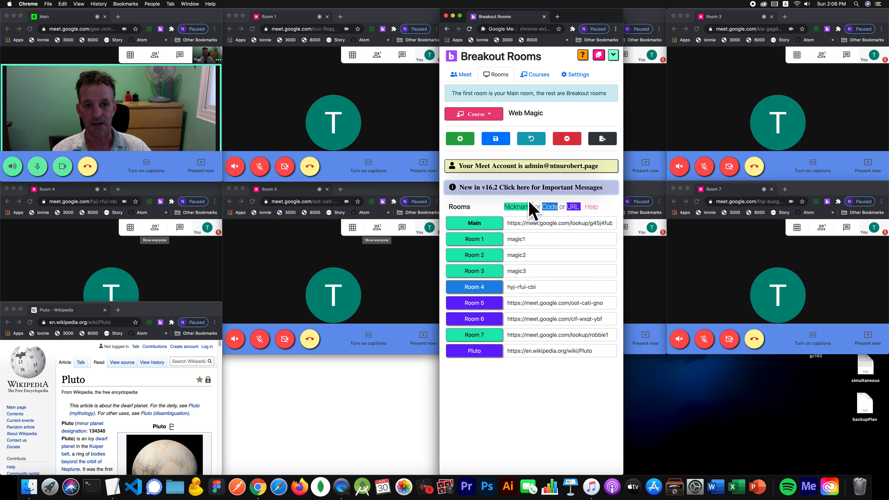
pyautogui.click(592, 209)
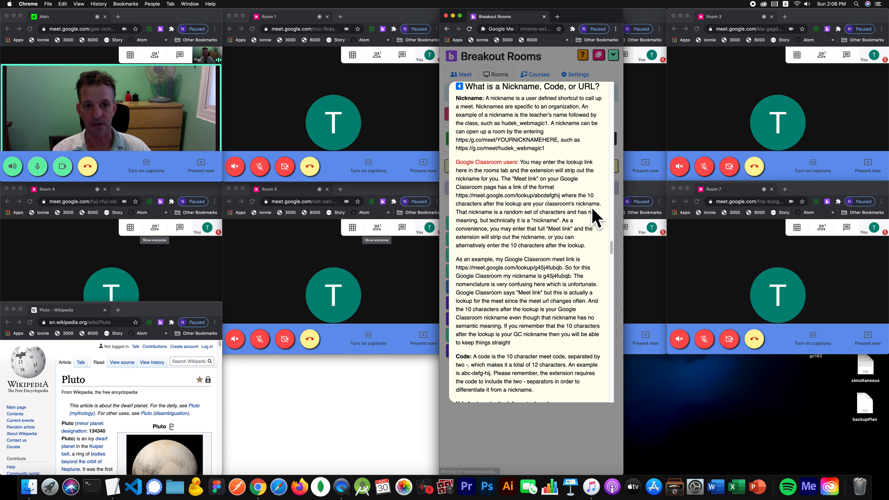
pyautogui.click(513, 457)
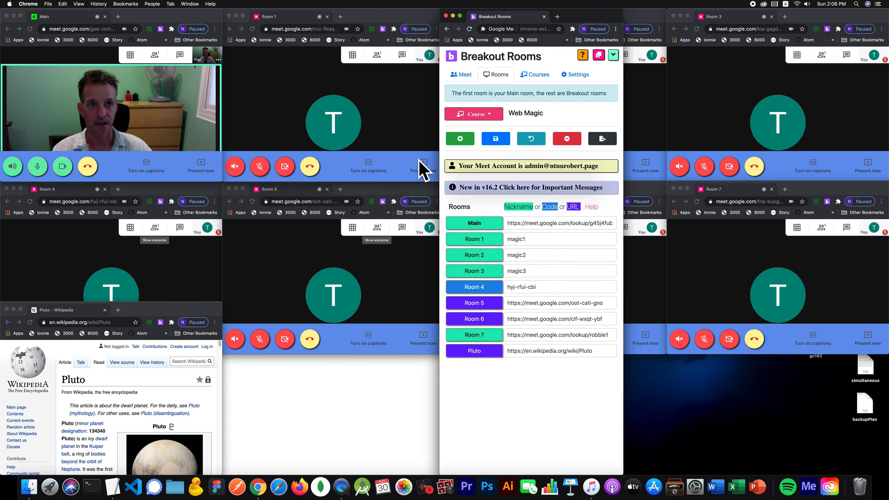